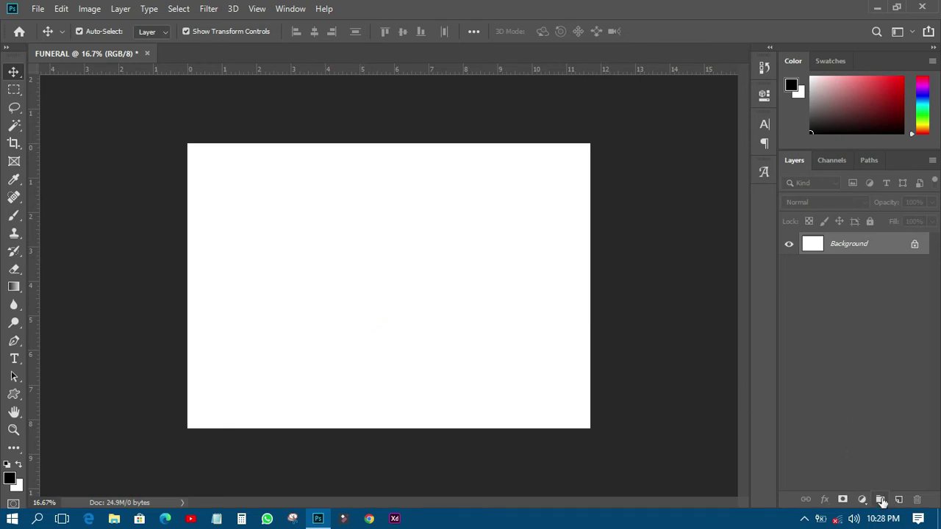
Create a new layer group above the Background layer and name it BG.
click(881, 500)
double_click(846, 243)
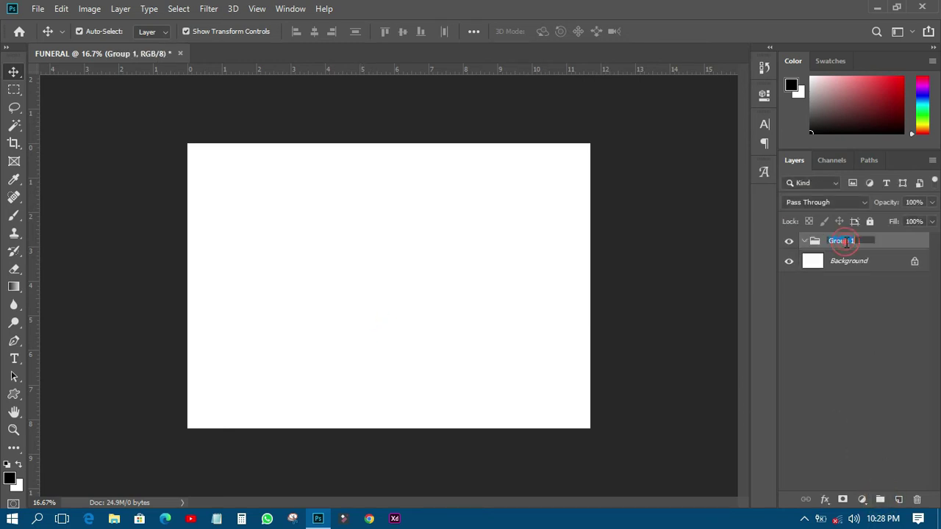
text(BG)
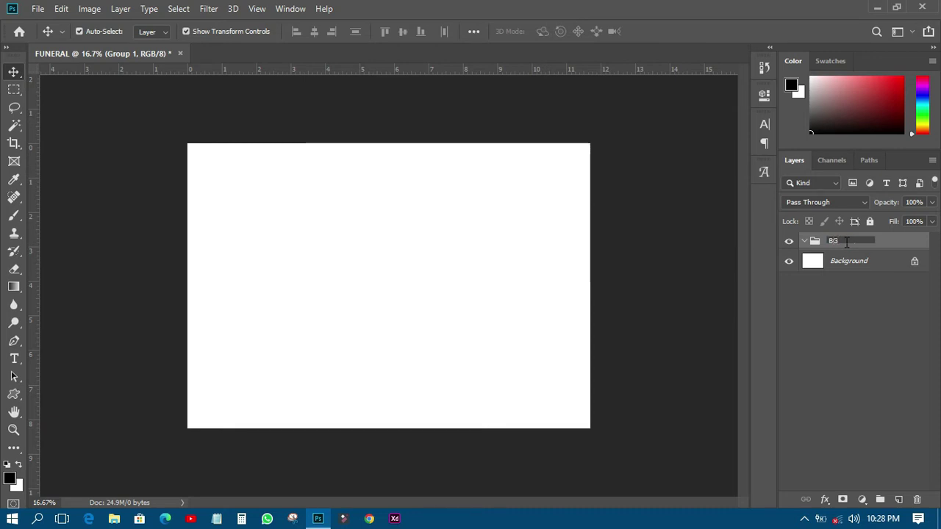
key(Return)
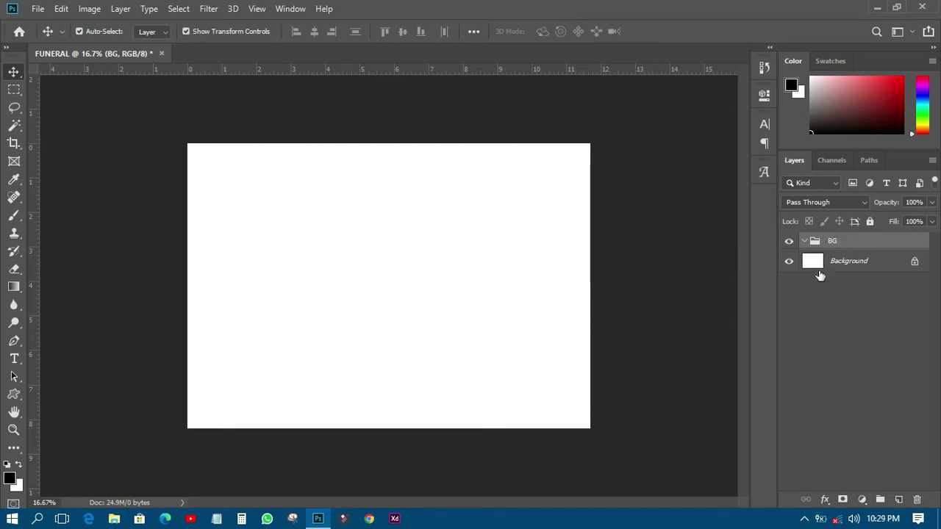
Add a gradient fill layer directly above the Background layer, starting from the Red, Green preset.
click(863, 263)
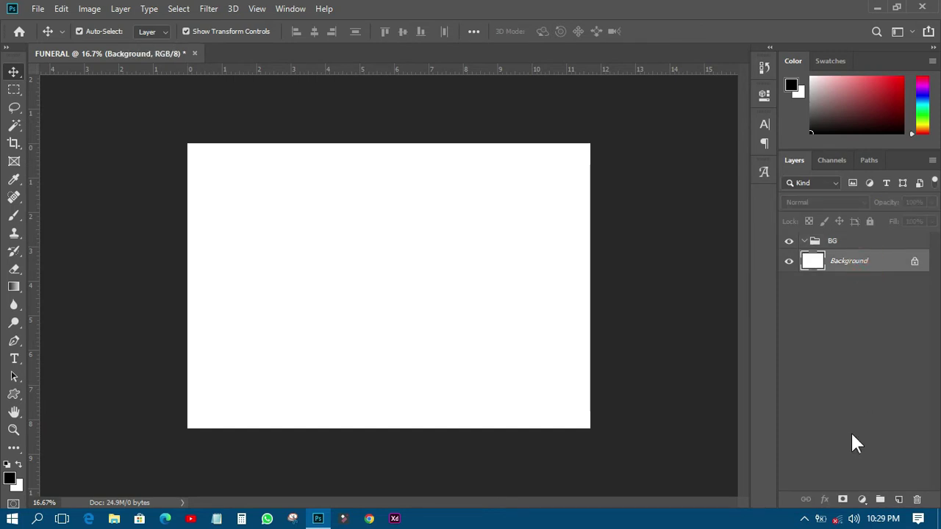
click(862, 499)
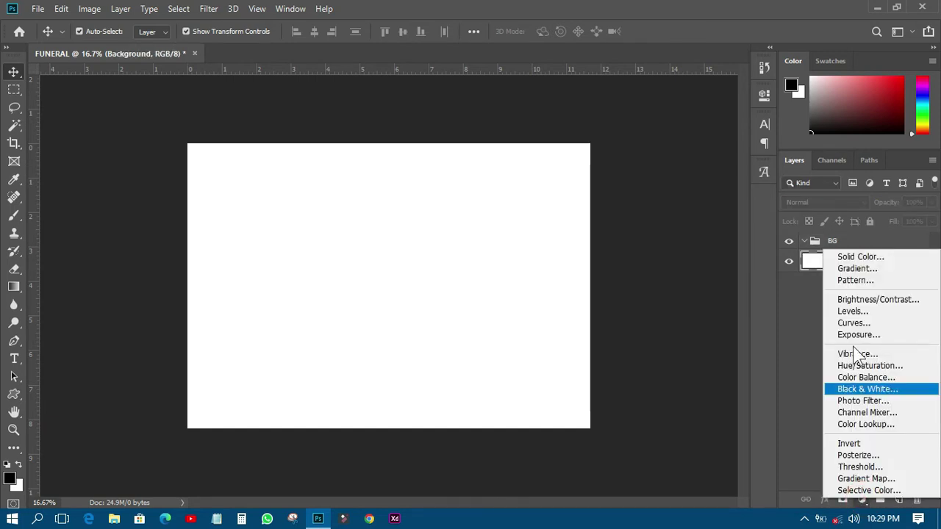
click(852, 271)
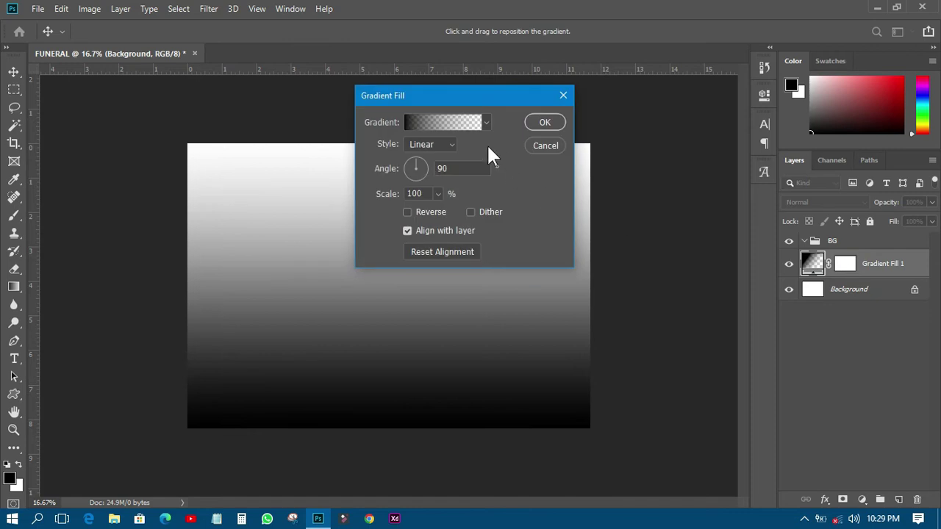
click(448, 125)
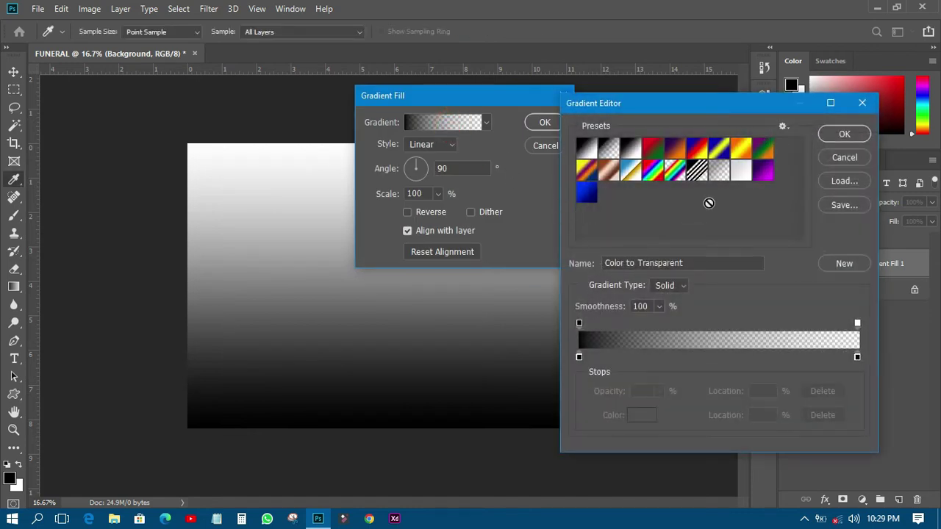
click(653, 149)
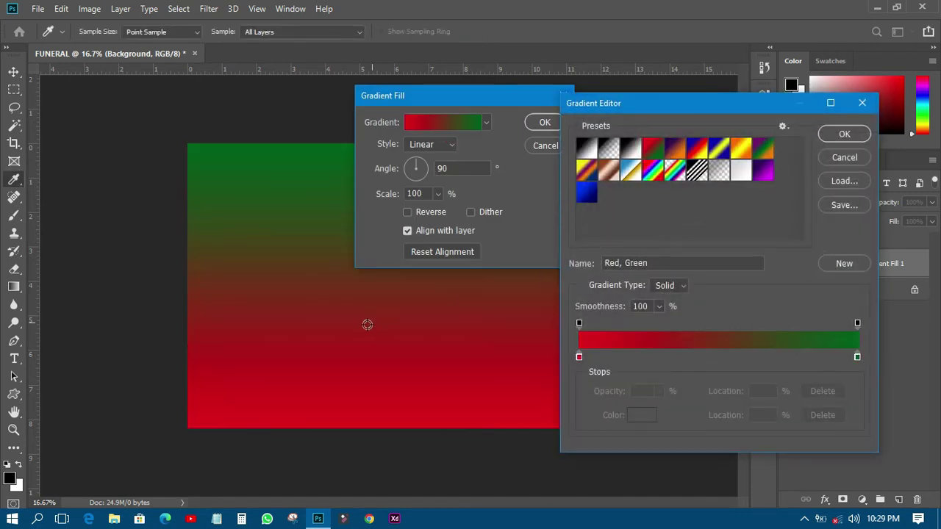
Change the gradient's green end stop at location 100% to a bright, fully saturated red.
click(856, 358)
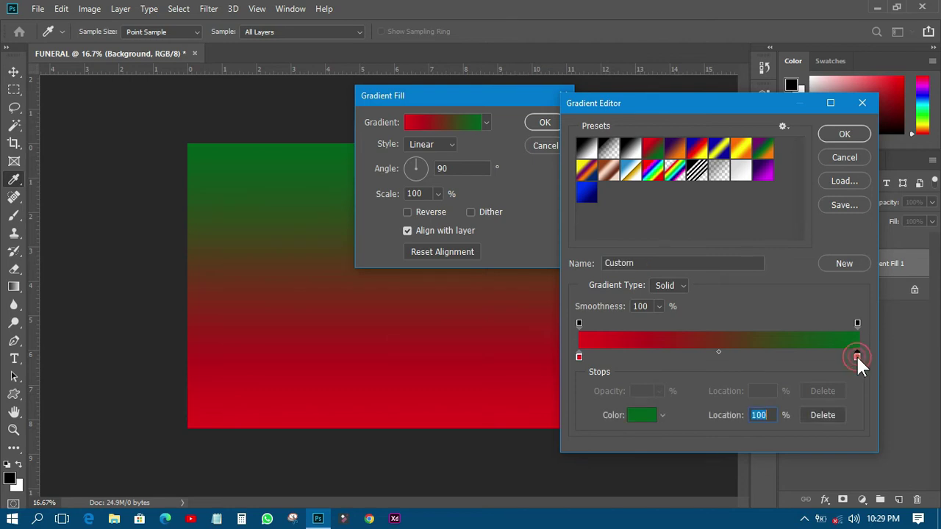
double_click(856, 356)
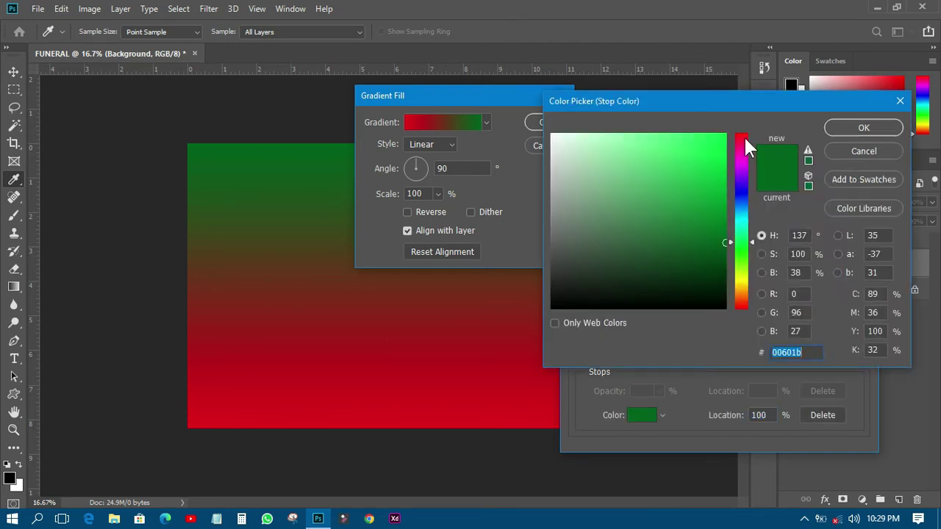
drag(745, 138, 745, 115)
click(726, 134)
click(879, 130)
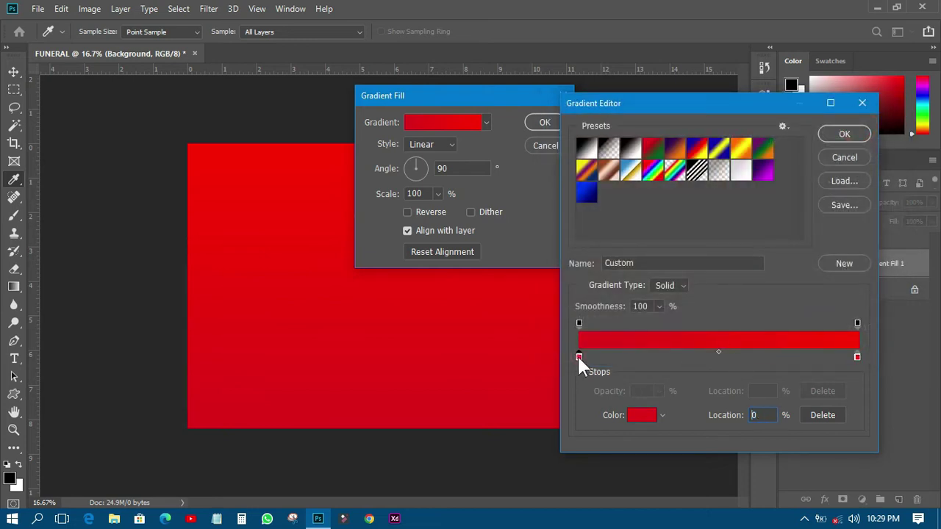
Set the gradient's start stop at location 0% to dark red 510101 and accept the linear gradient fill.
double_click(579, 357)
click(722, 260)
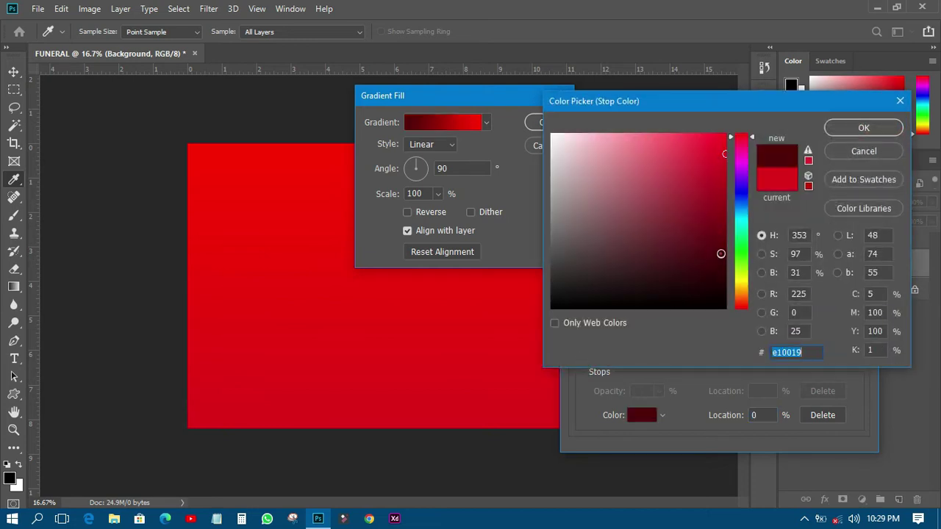
click(749, 134)
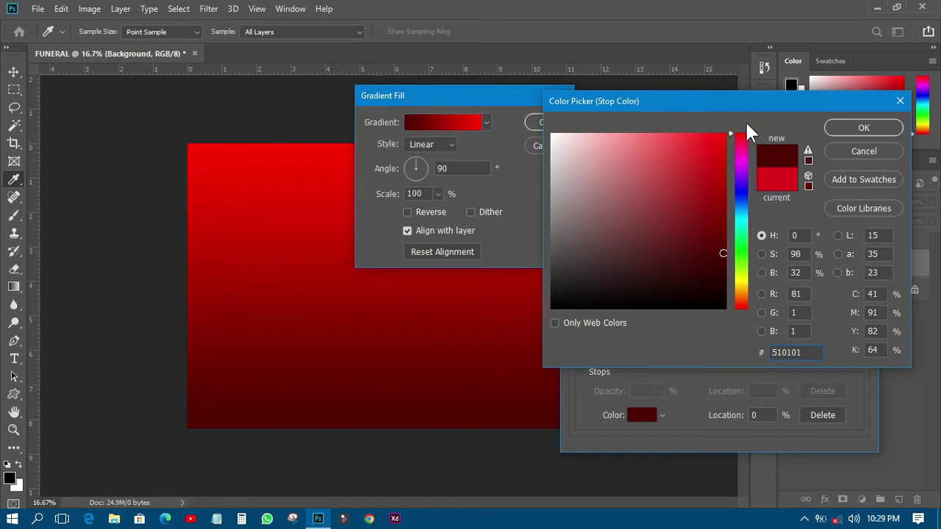
click(857, 129)
click(831, 138)
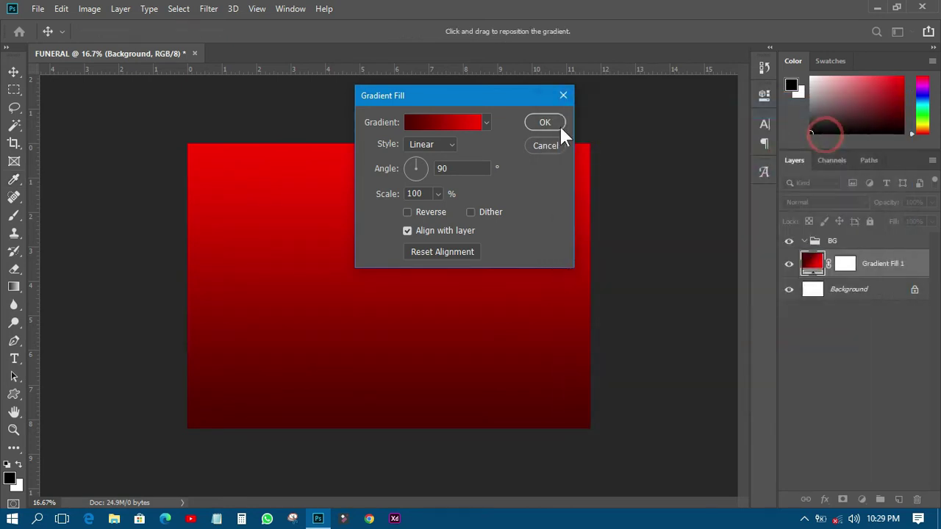
click(546, 122)
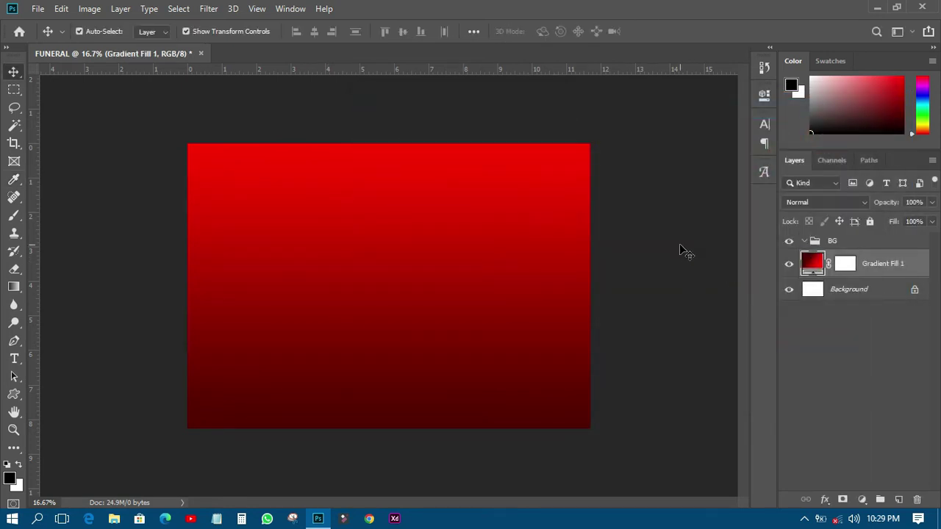
Place the Iceland-Landscape-in-Winter-Stokksnes image as a linked file from the FUNERAL FLYER folder on the Desktop.
click(37, 10)
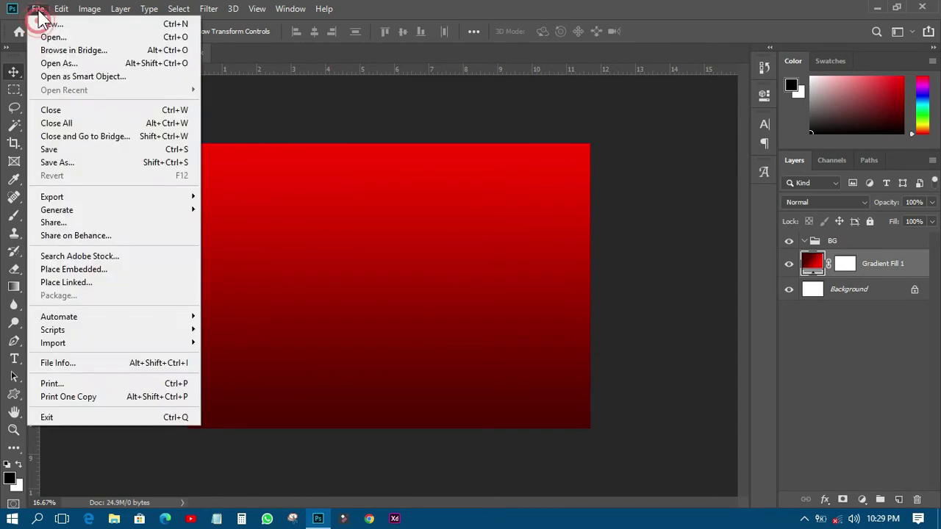
click(77, 281)
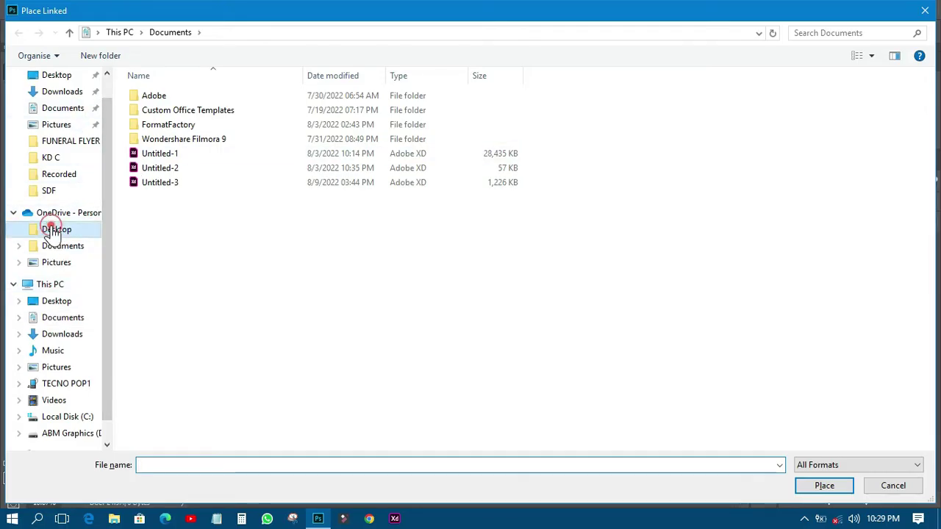
click(56, 229)
click(56, 301)
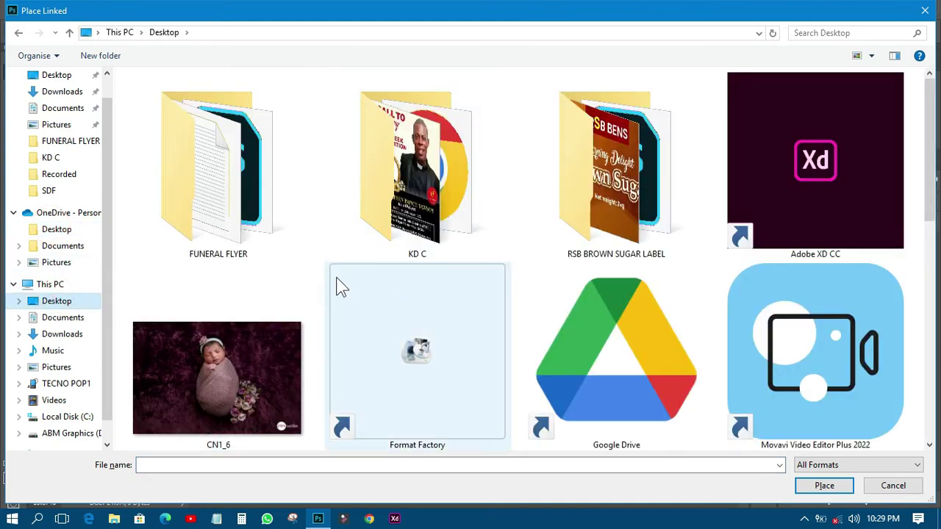
double_click(243, 213)
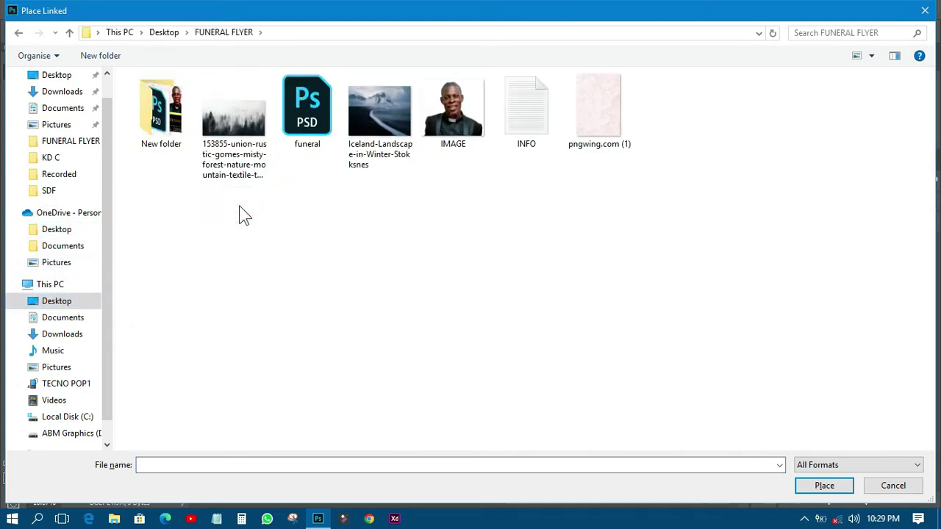
double_click(387, 126)
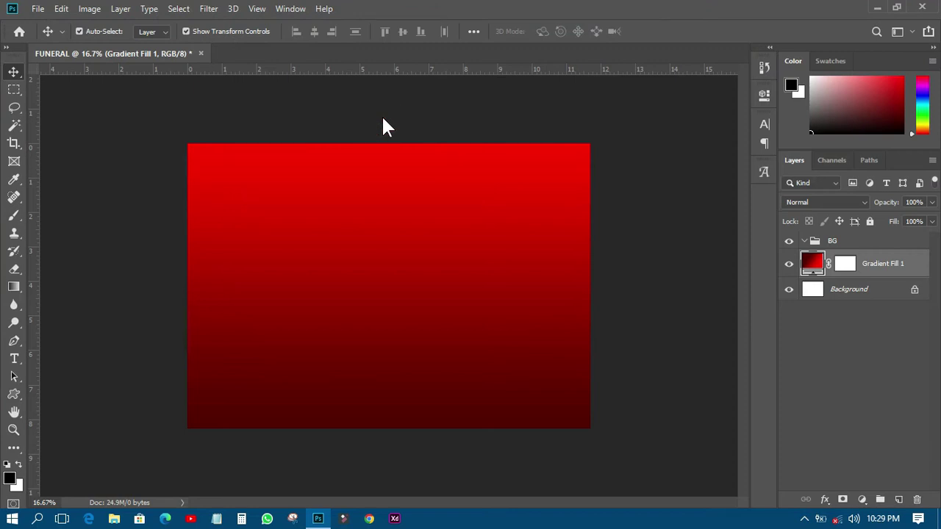
Scale the placed Iceland landscape to about 44% and position it so it covers the whole canvas.
drag(561, 149, 605, 113)
drag(210, 114, 157, 100)
drag(319, 188, 338, 227)
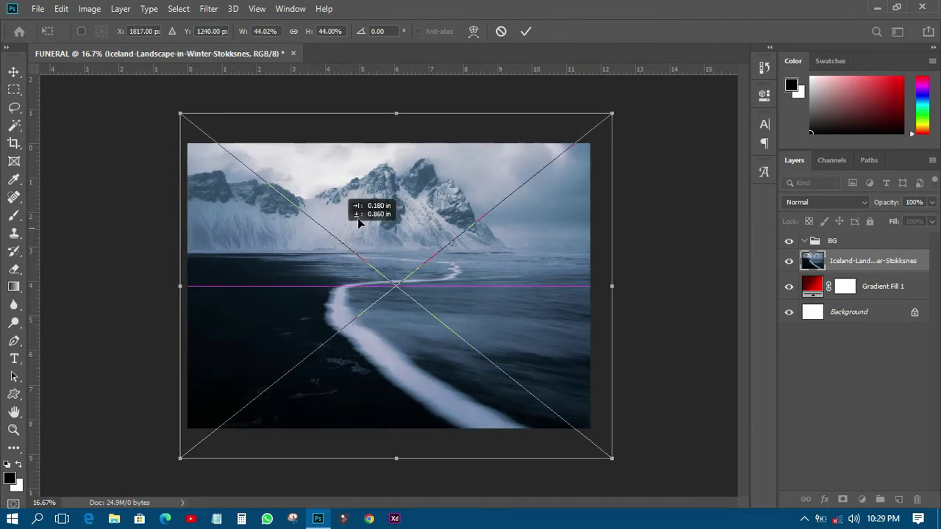
click(525, 31)
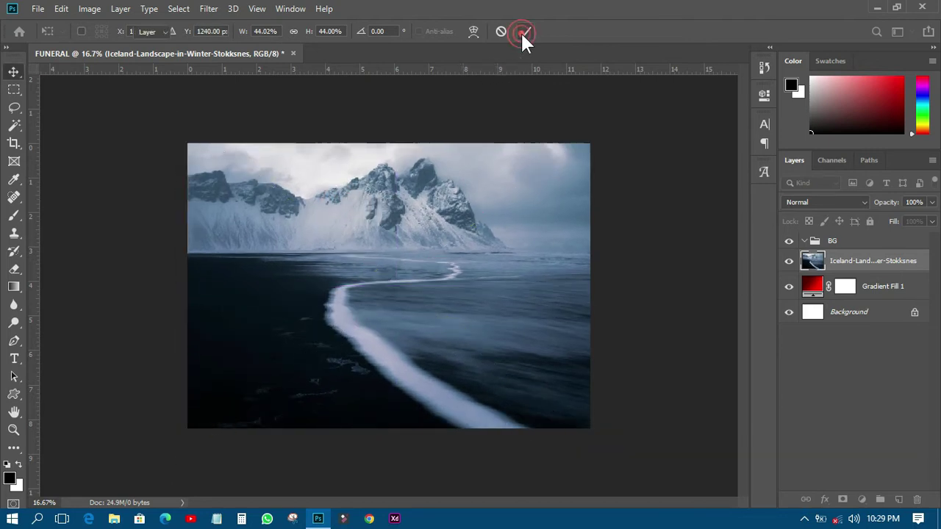
Set the Iceland landscape layer's blend mode to Lighten and shift the image slightly to the left.
click(819, 202)
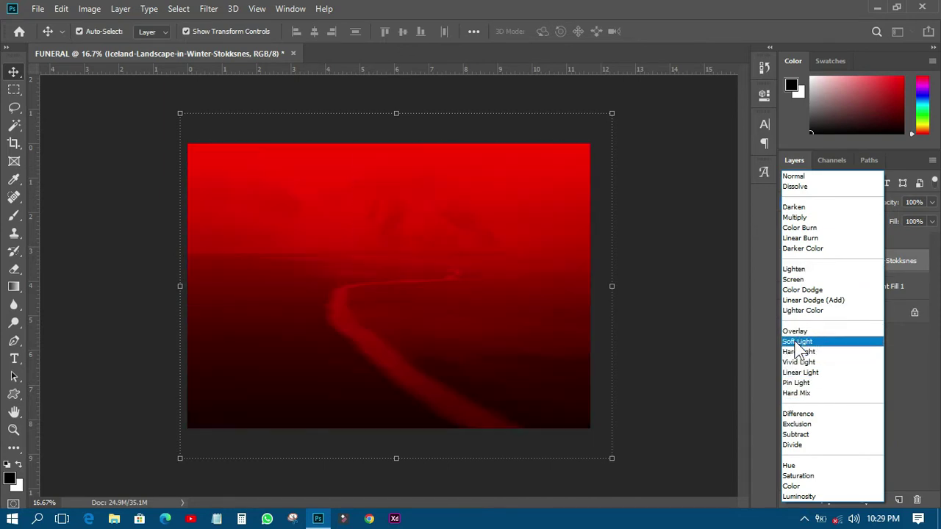
click(793, 269)
drag(445, 261, 438, 261)
Place the 153855-union-rustic-gomes-misty-forest image as a linked file above the Iceland landscape.
click(39, 8)
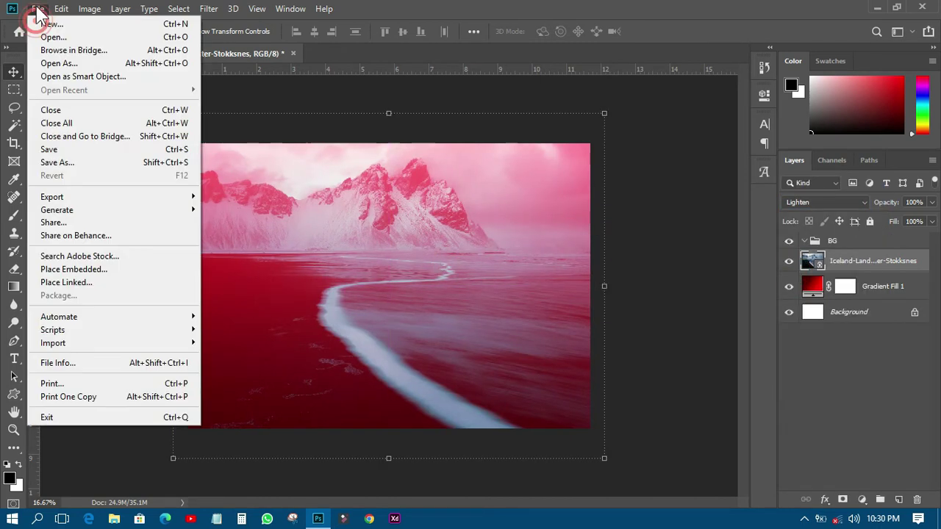
click(78, 282)
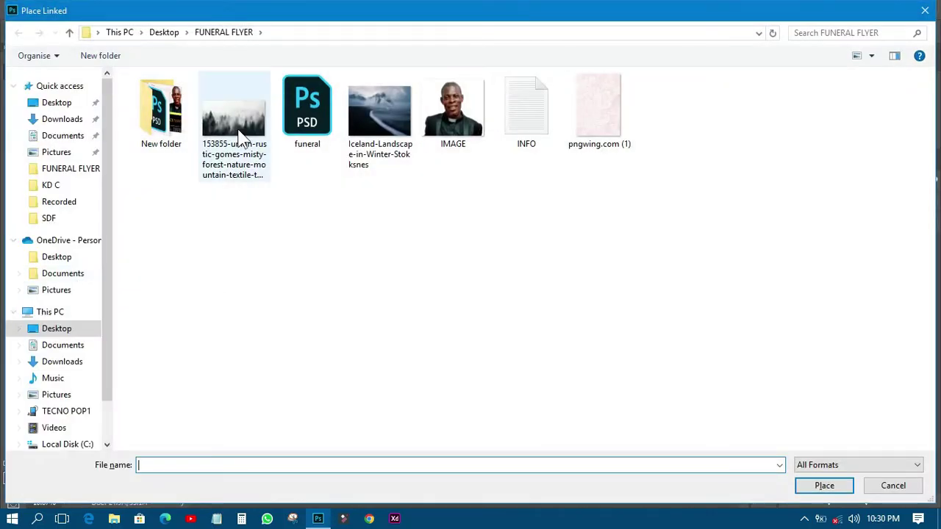
click(238, 140)
double_click(239, 140)
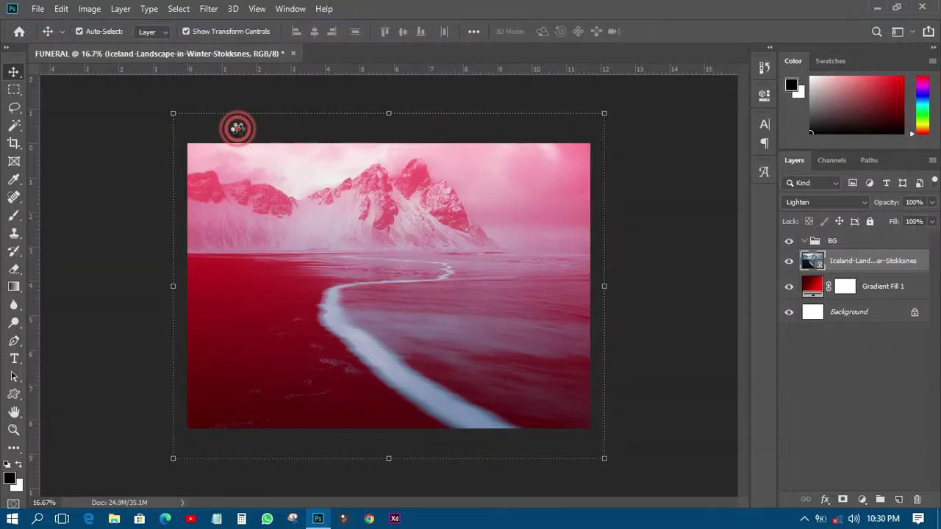
Enlarge the misty forest image to about 61% so it covers the canvas, and set its blend mode to Multiply.
drag(389, 165, 389, 134)
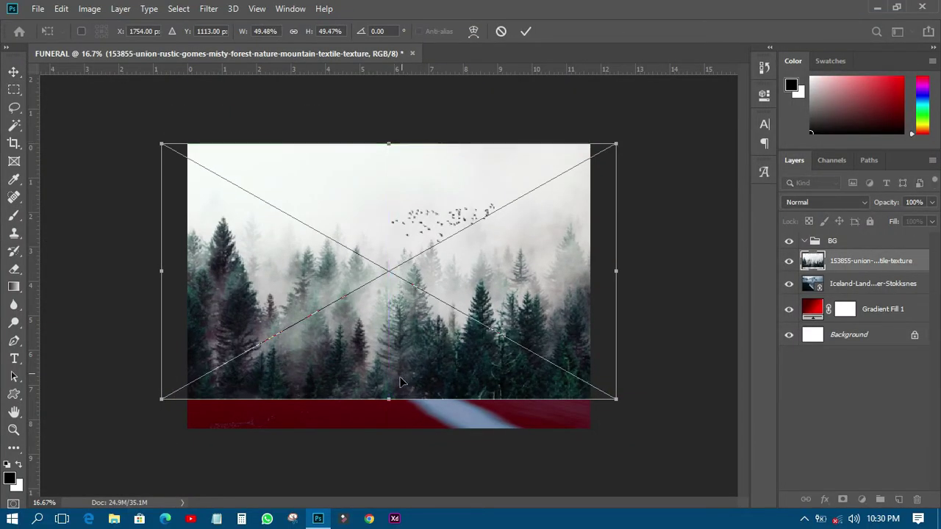
drag(393, 402, 392, 458)
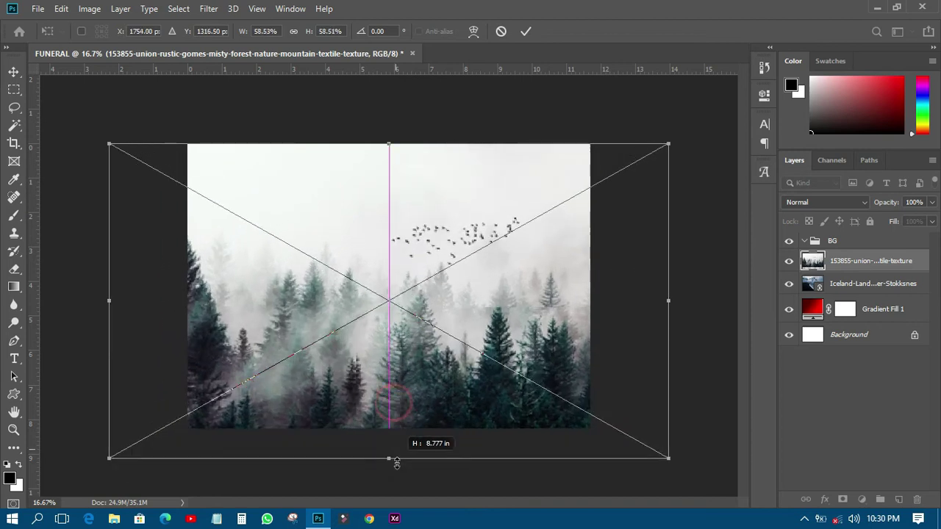
click(522, 30)
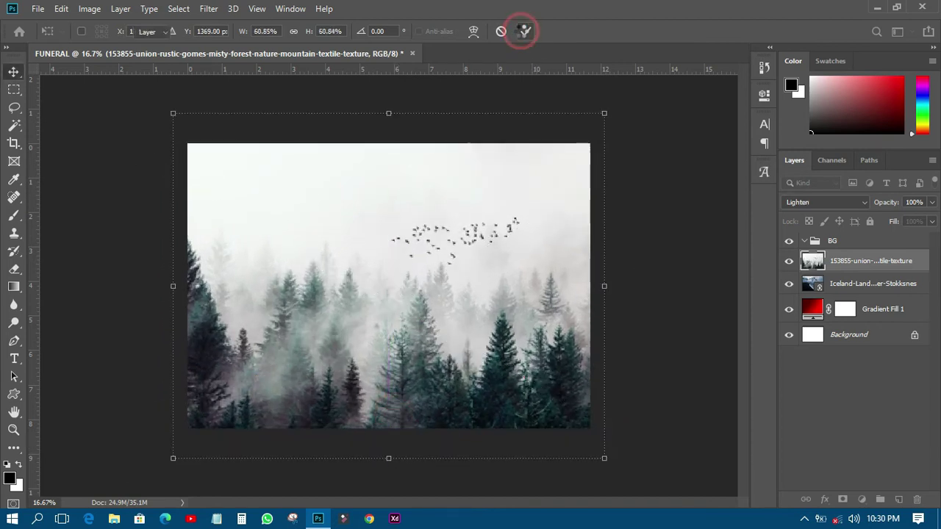
click(793, 203)
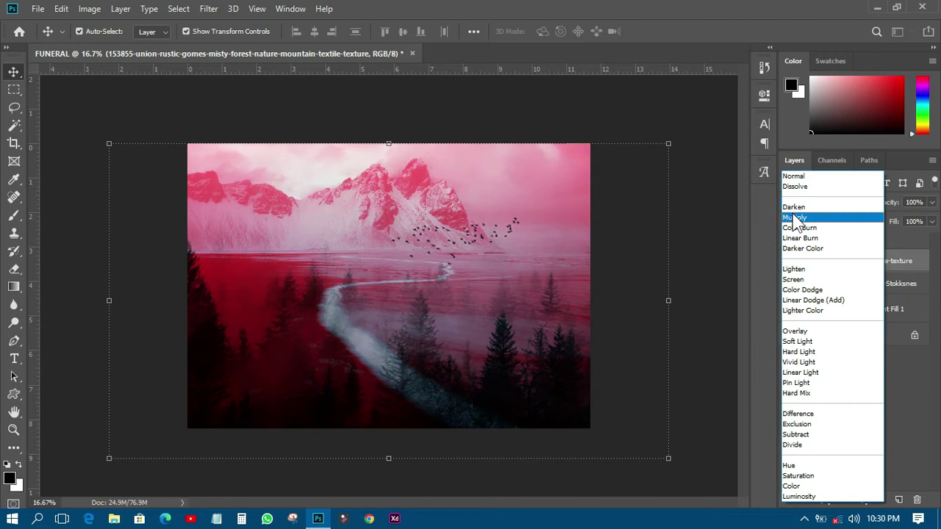
click(795, 218)
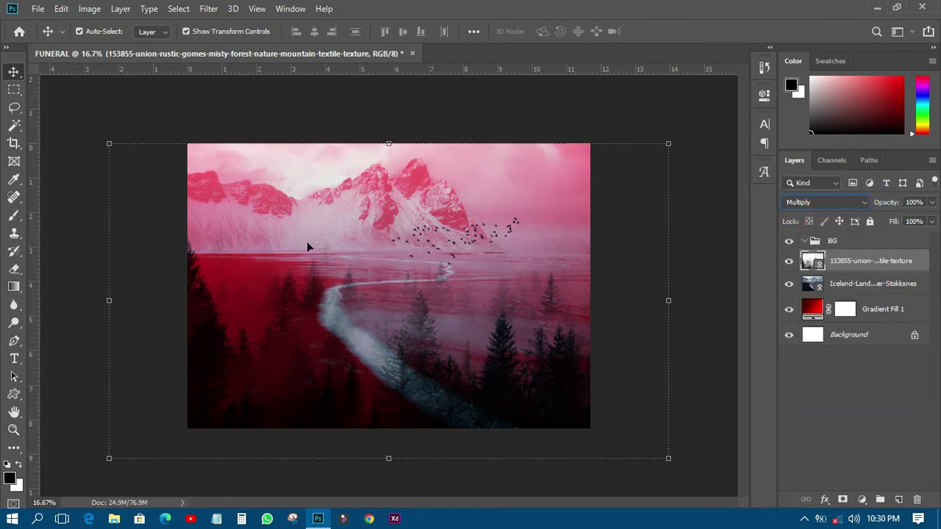
Add a white solid color fill layer above the misty forest layer.
click(862, 499)
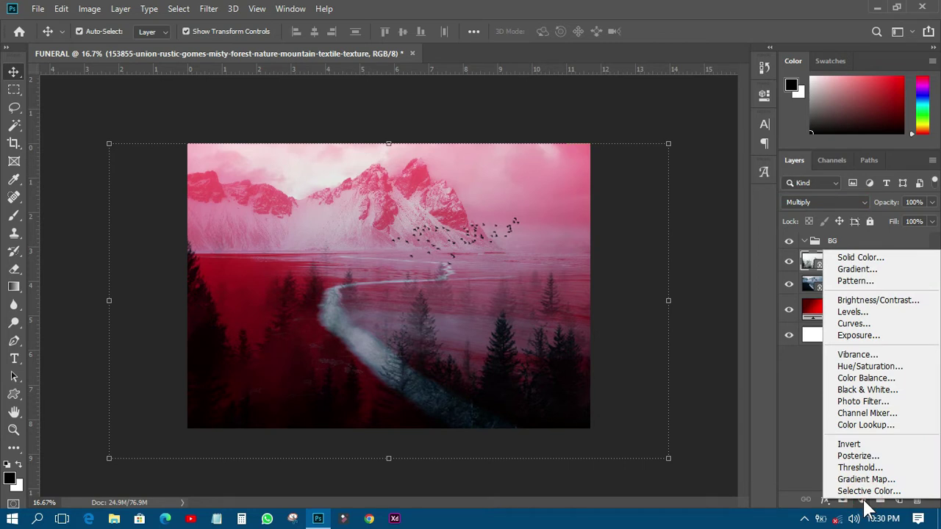
click(868, 258)
drag(663, 209, 504, 110)
click(883, 123)
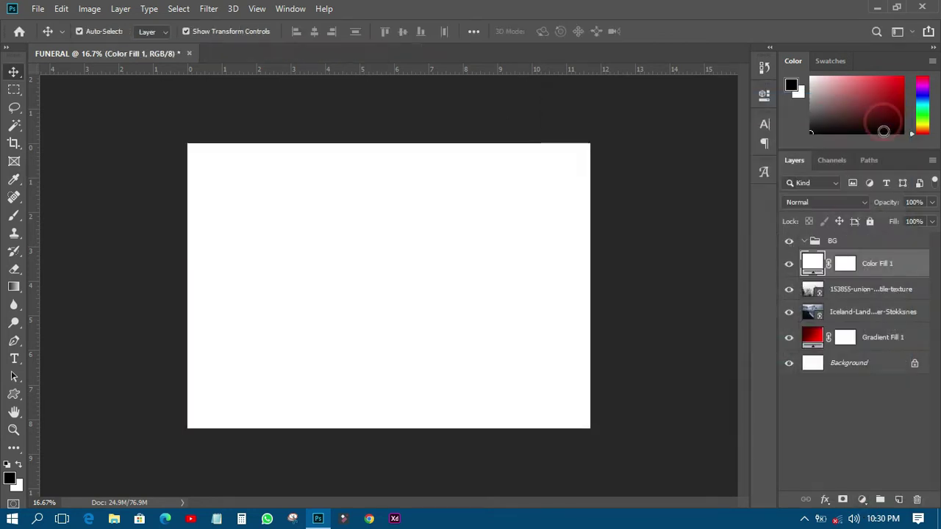
Lower the white color fill layer's opacity to about 76% and deselect the layer.
click(931, 202)
drag(930, 221, 917, 222)
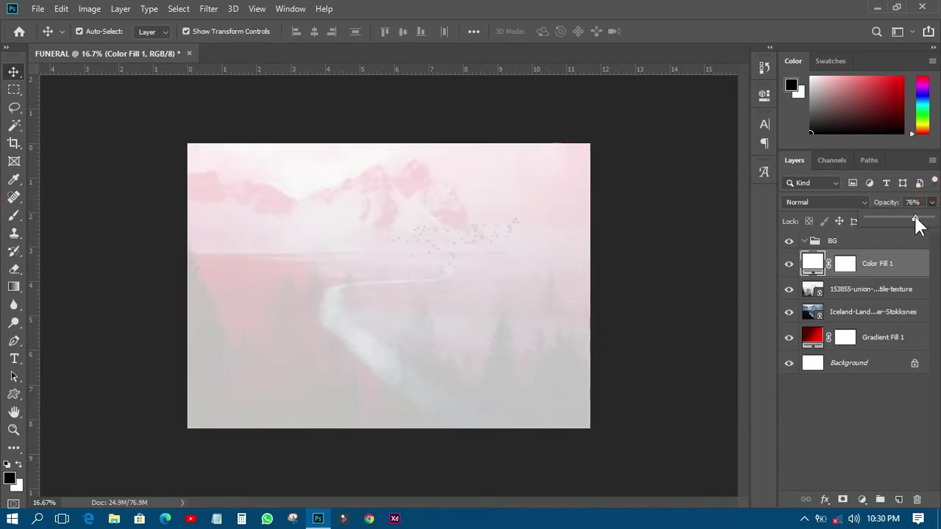
click(661, 199)
click(661, 205)
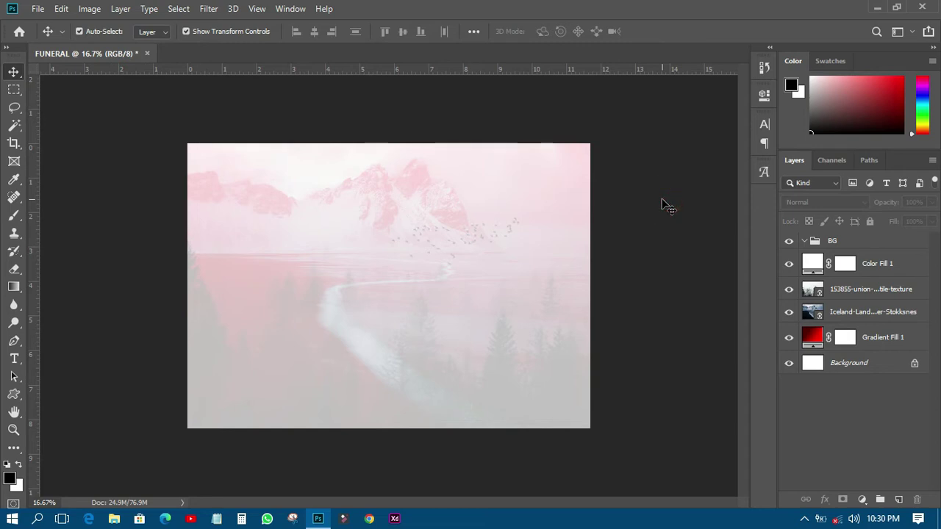
Place the pngwing.com (1) swirl pattern image above the BG group and rotate it 90° clockwise.
click(35, 9)
click(68, 281)
double_click(595, 116)
right_click(440, 190)
click(487, 321)
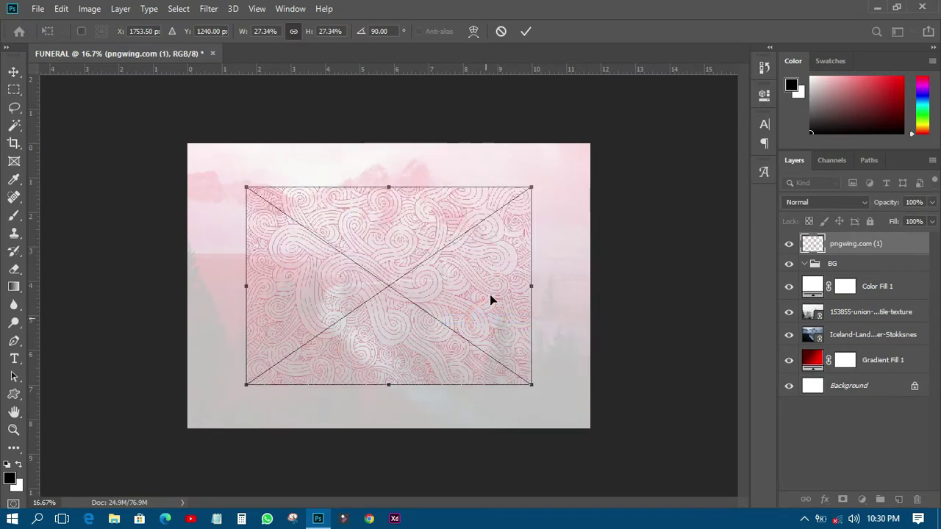
Enlarge and reposition the swirl pattern to about 42% so it covers the whole canvas.
drag(527, 190, 603, 140)
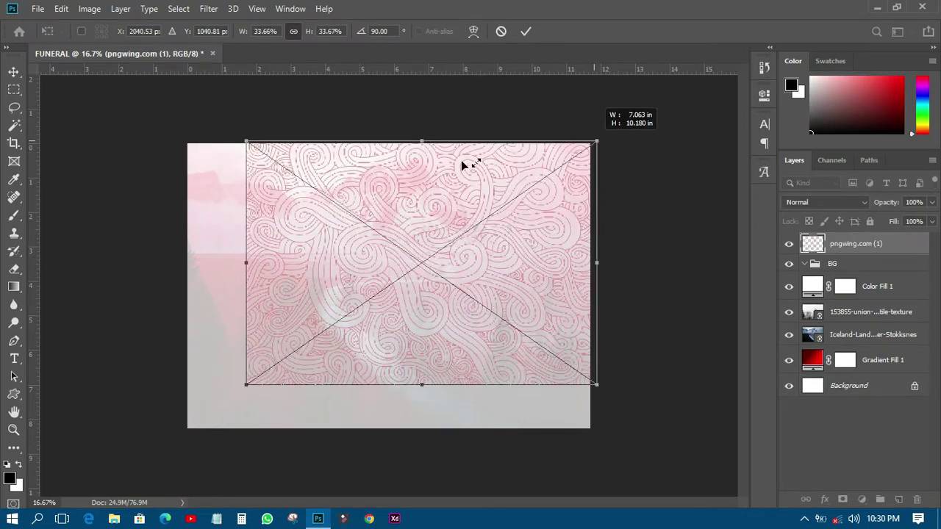
drag(426, 143, 426, 94)
drag(422, 204, 393, 259)
drag(397, 143, 394, 139)
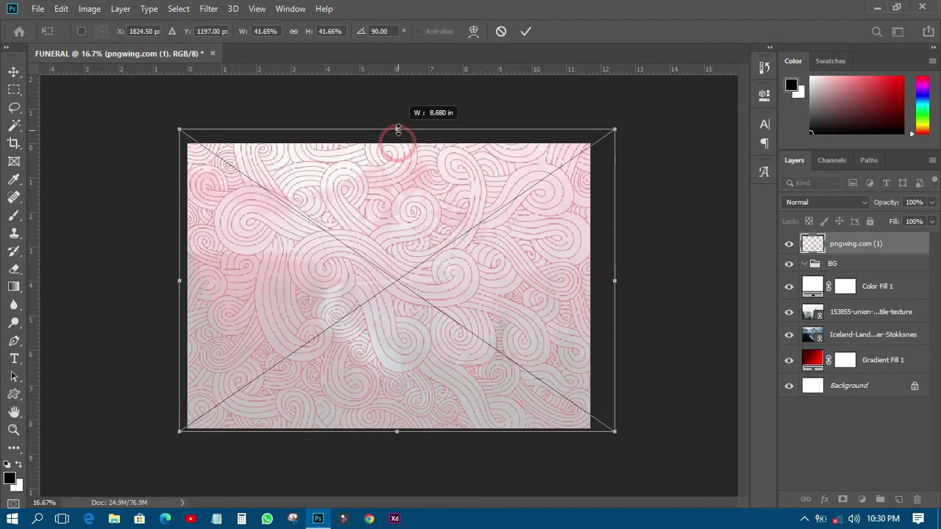
click(525, 31)
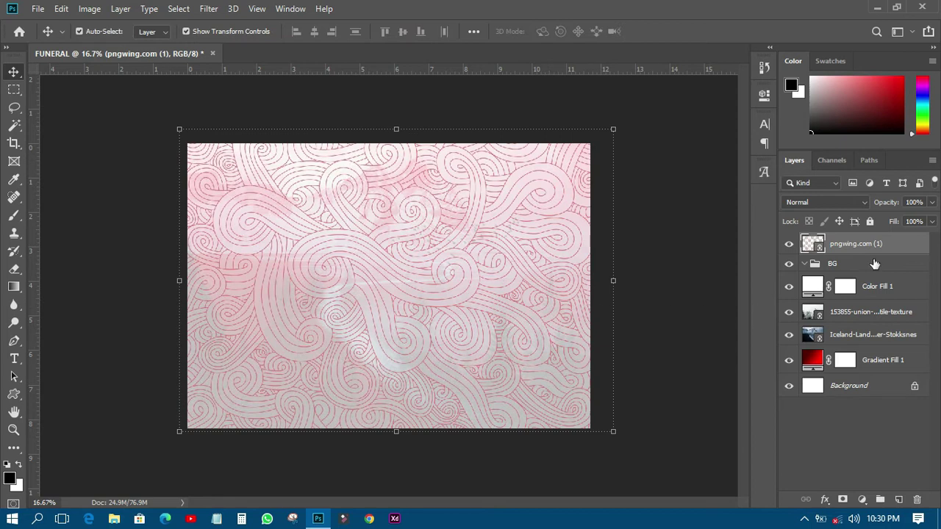
Lower the swirl pattern layer's opacity to 21% and move it directly above the Color Fill 1 layer.
click(932, 202)
drag(892, 218, 882, 226)
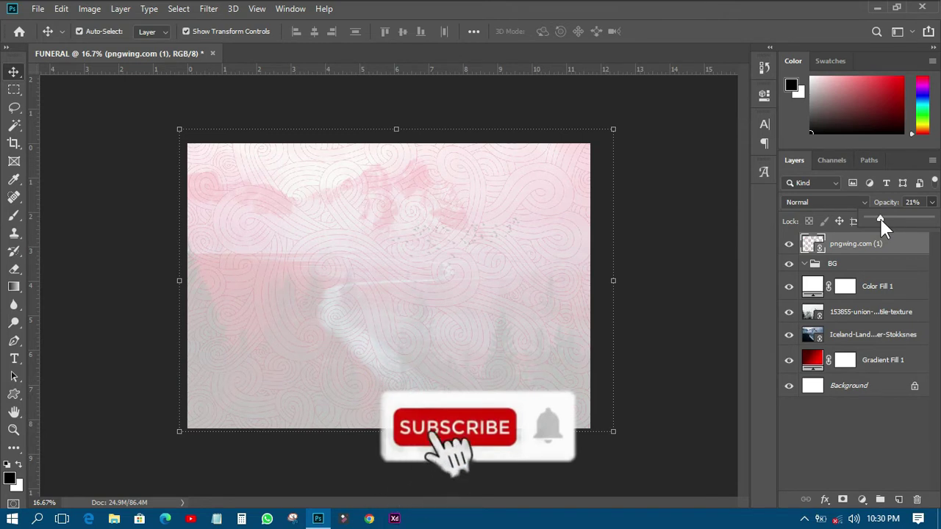
drag(850, 254, 847, 285)
drag(846, 285, 849, 288)
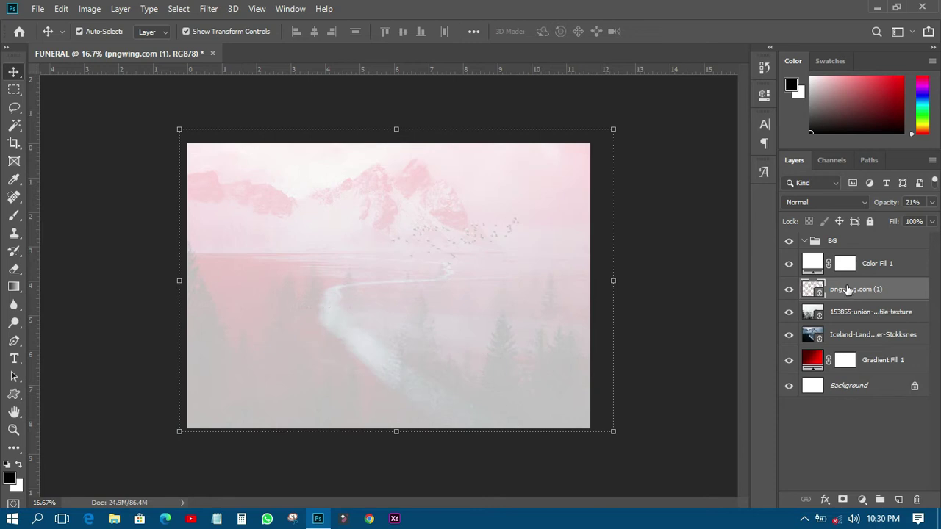
drag(848, 291, 852, 262)
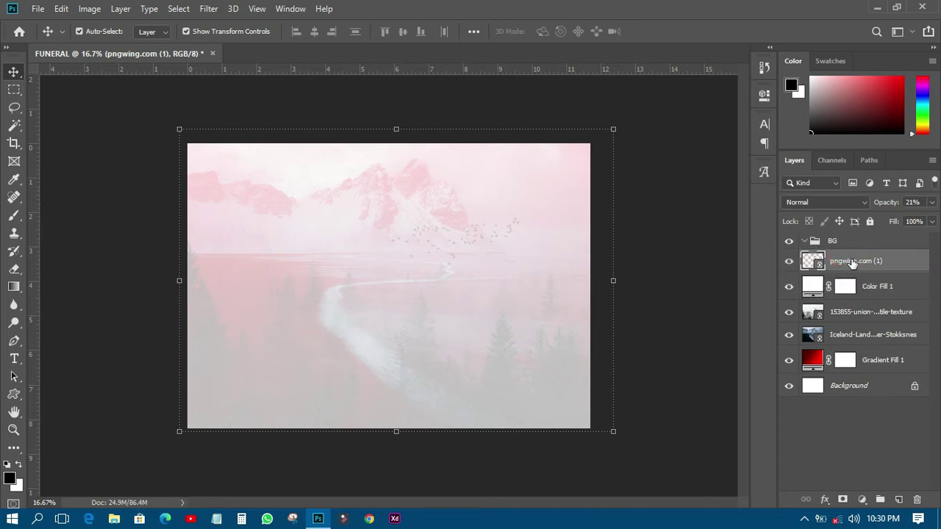
Set the white Color Fill 1 layer's opacity to 71% and deselect the layer.
click(886, 286)
click(931, 202)
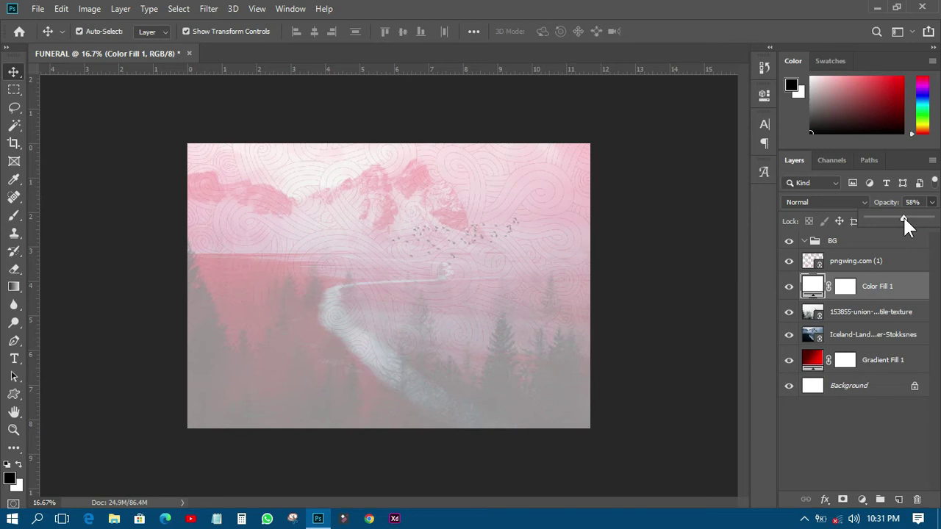
drag(907, 218, 911, 220)
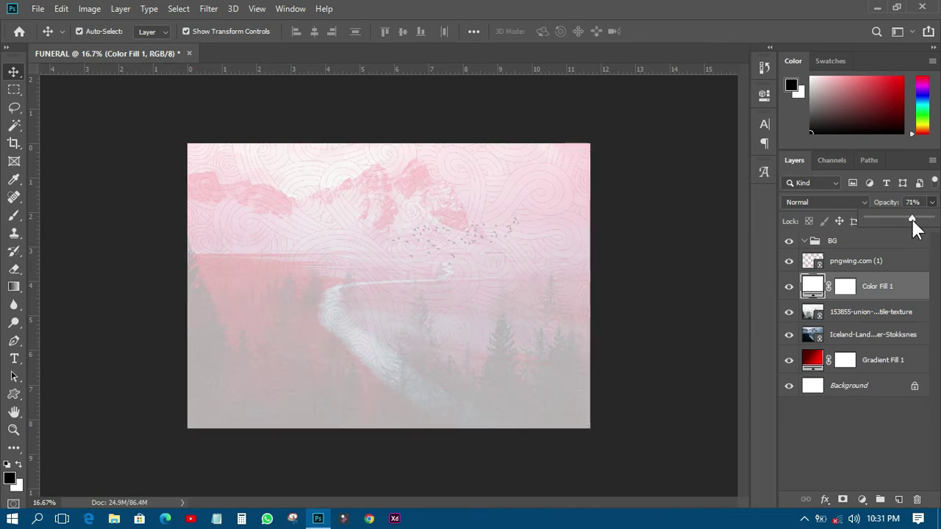
click(691, 244)
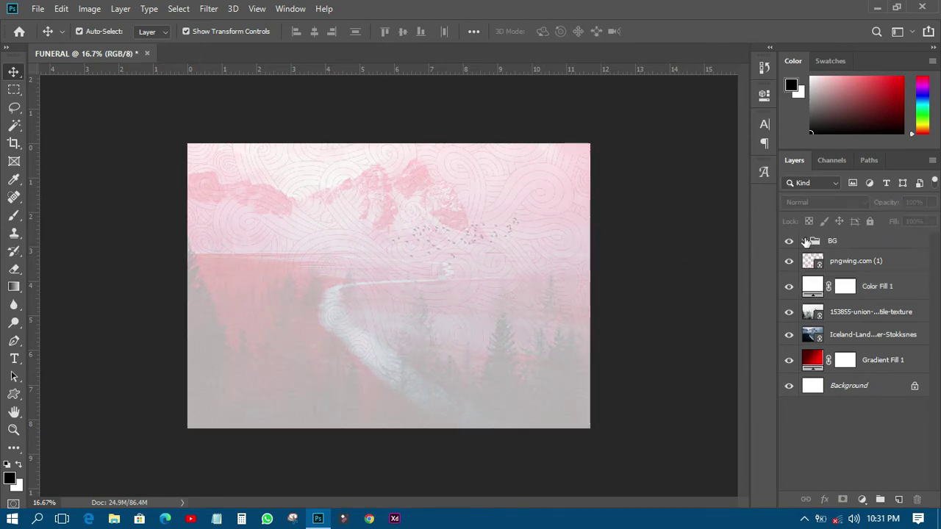
Move the swirl pattern, color fill, both photo layers and gradient fill into the BG group, collapse it and deselect.
drag(855, 263, 843, 242)
click(804, 241)
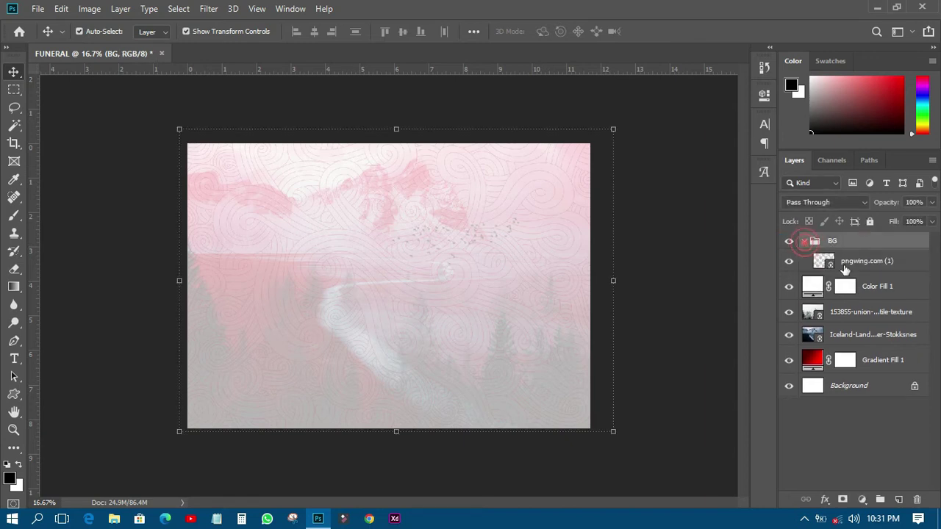
drag(868, 311, 870, 338)
click(882, 360)
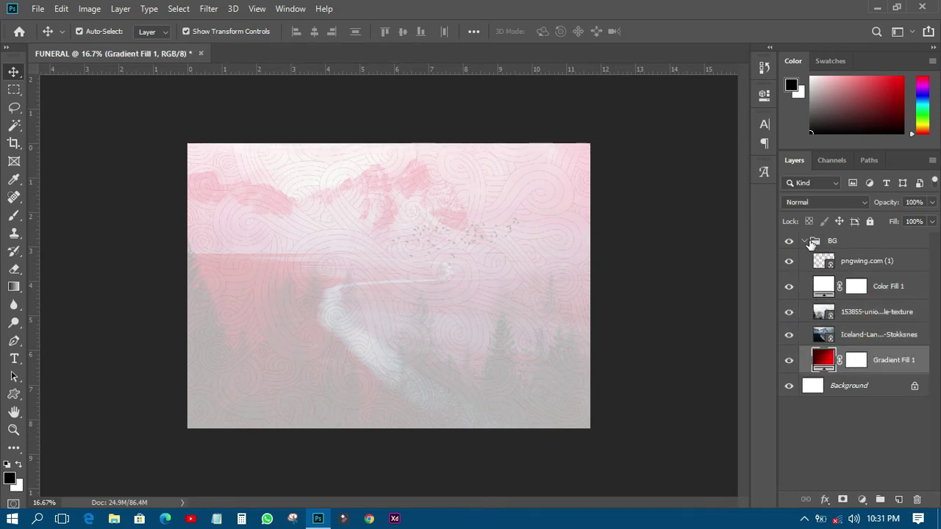
click(806, 241)
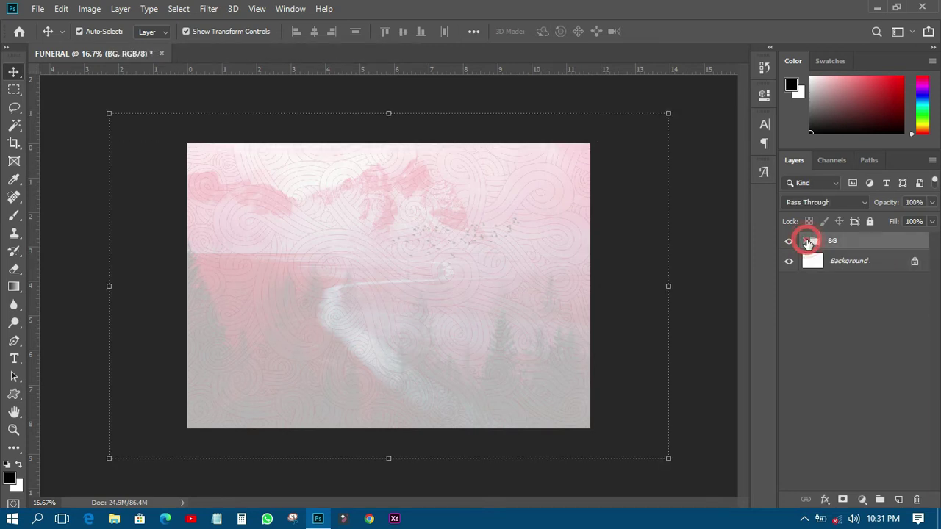
click(733, 210)
Save the document as FUNERAL C in Photoshop format in the FUNERAL FLYER folder.
click(38, 8)
click(64, 149)
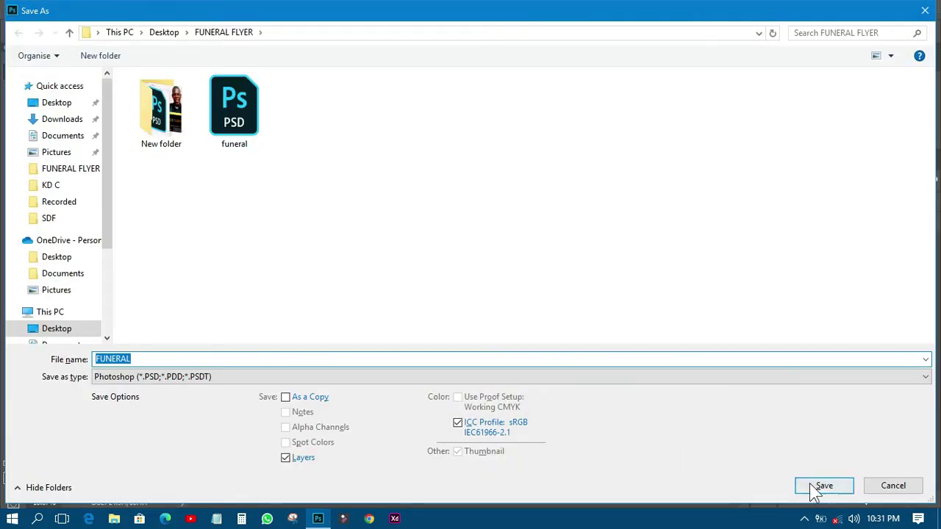
click(816, 491)
click(559, 266)
click(191, 357)
click(191, 357)
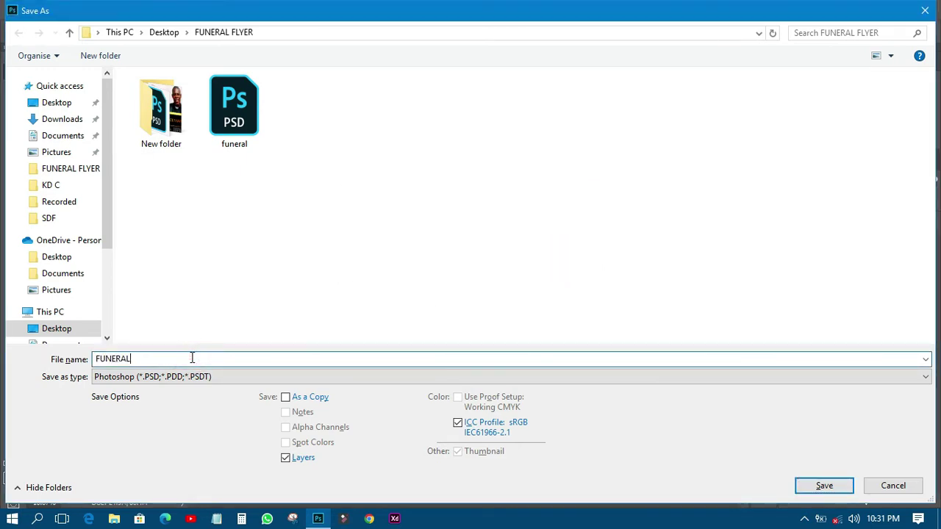
key(Return)
key(Return)
click(638, 237)
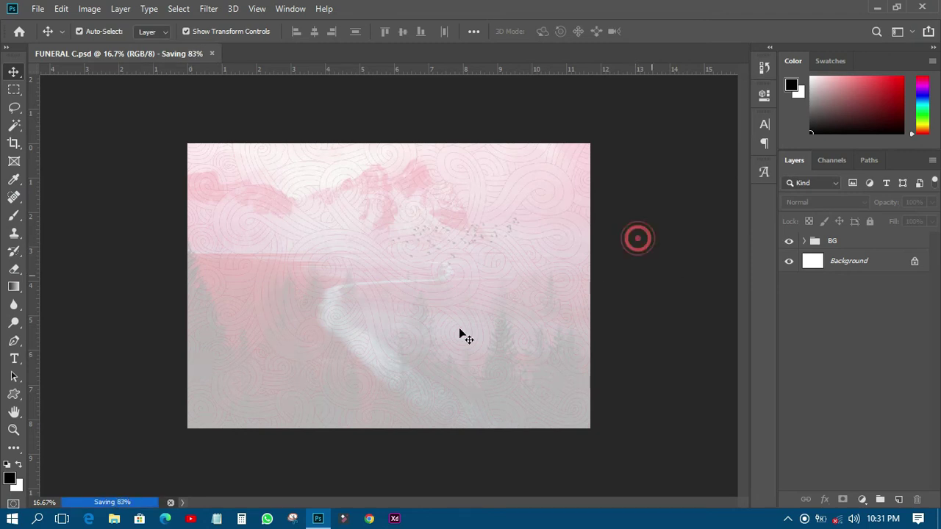
Draw a black rectangle about 4204 × 1355 px covering the lower part of the canvas beyond its side edges.
click(14, 395)
right_click(8, 399)
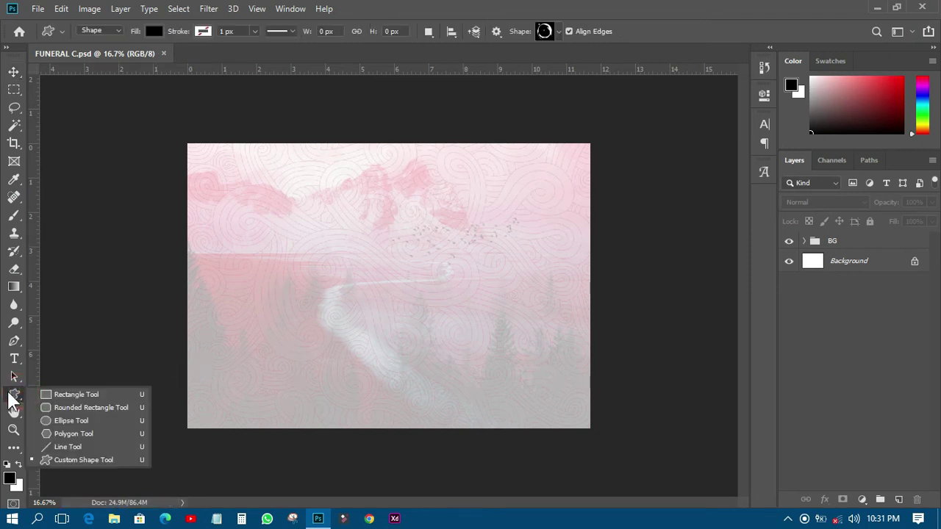
click(56, 389)
mouse_move(157, 309)
mouse_down()
mouse_move(674, 454)
mouse_move(639, 462)
mouse_up()
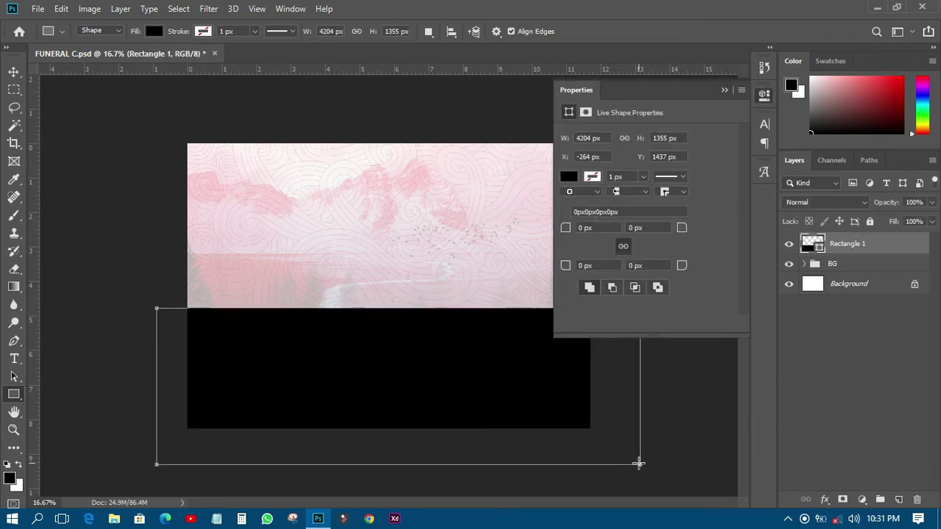
click(763, 95)
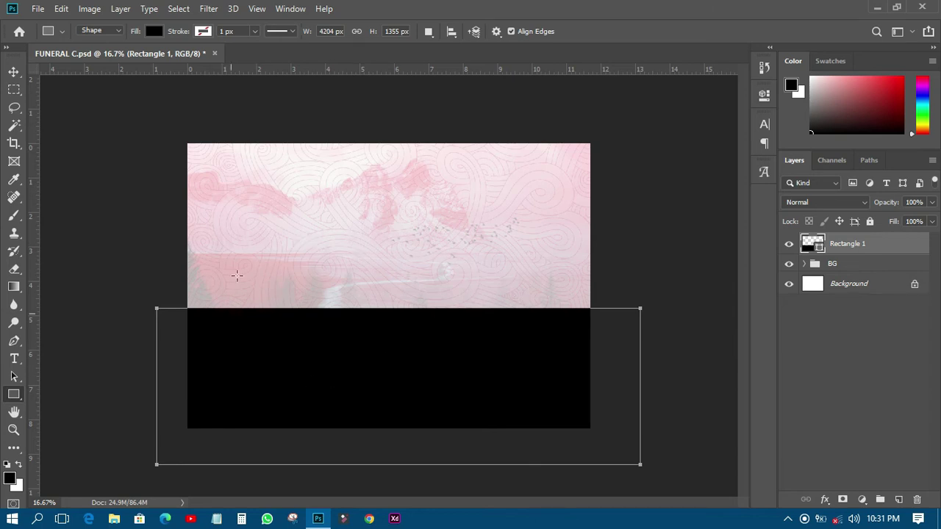
Duplicate the black rectangle layer and recolor the original beneath the copy dark red.
click(12, 79)
click(846, 248)
right_click(845, 244)
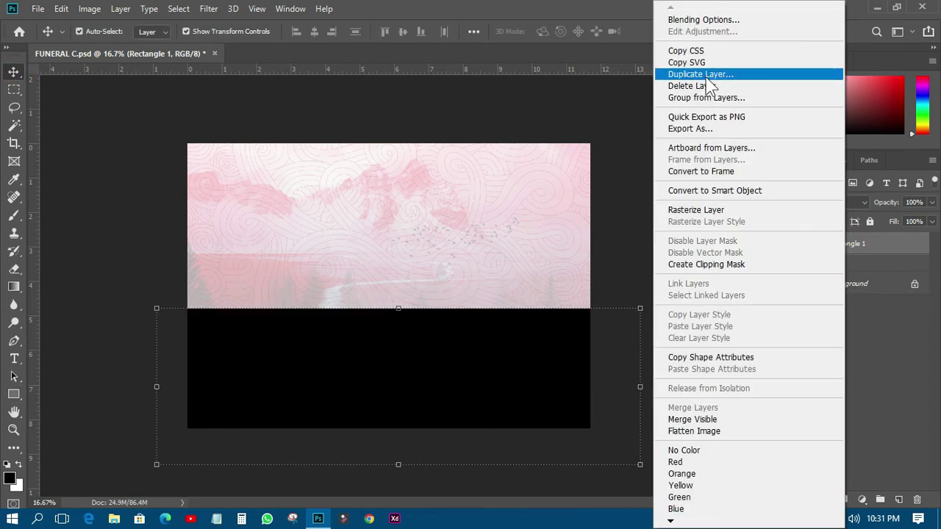
click(703, 77)
click(577, 130)
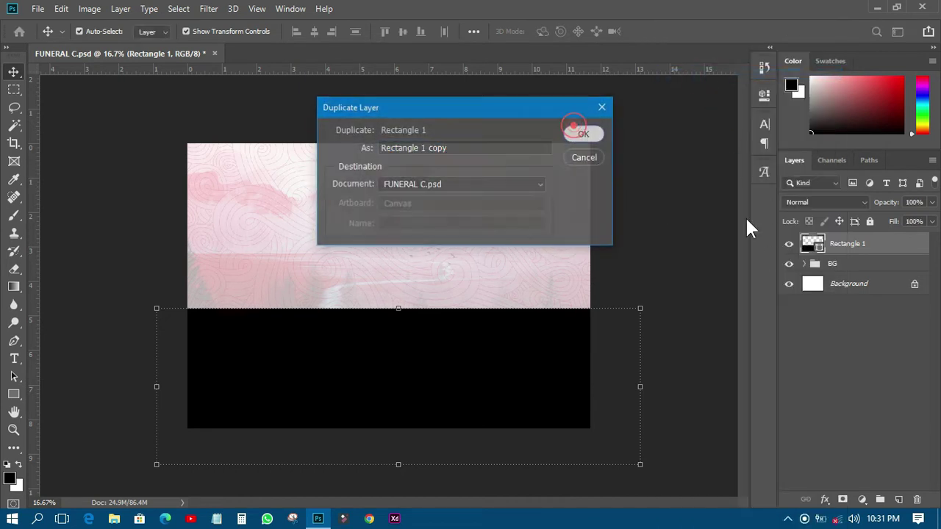
double_click(813, 268)
click(653, 232)
click(864, 128)
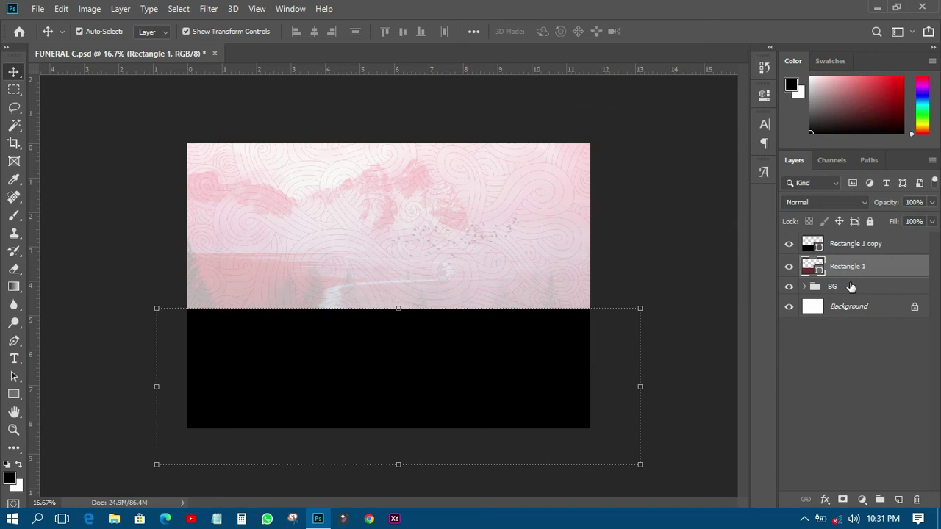
Nudge the dark red rectangle up so a thin strip shows above the black copy.
key(shift+Up)
key(shift+Up)
key(shift+Up)
key(shift+Up)
key(shift+Up)
key(shift+Up)
key(shift+Up)
key(shift+Up)
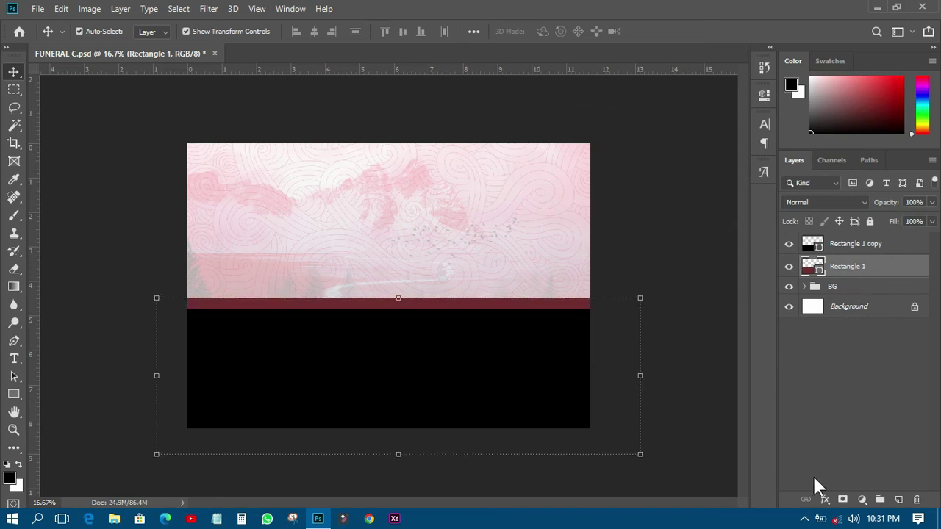
Add a Gradient Overlay to Rectangle 1 using the Orange, Yellow, Orange preset with the Normal blend mode.
click(826, 499)
click(828, 500)
click(825, 500)
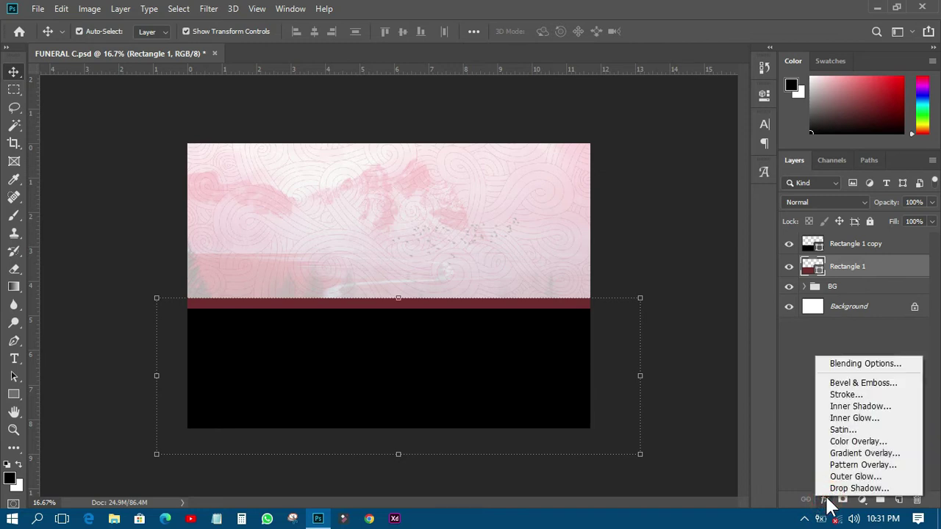
click(843, 452)
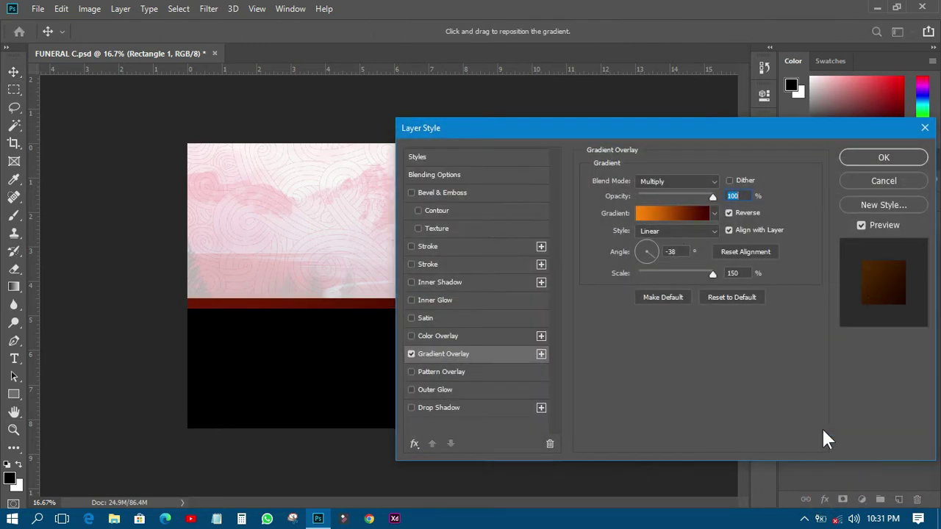
drag(702, 134, 934, 177)
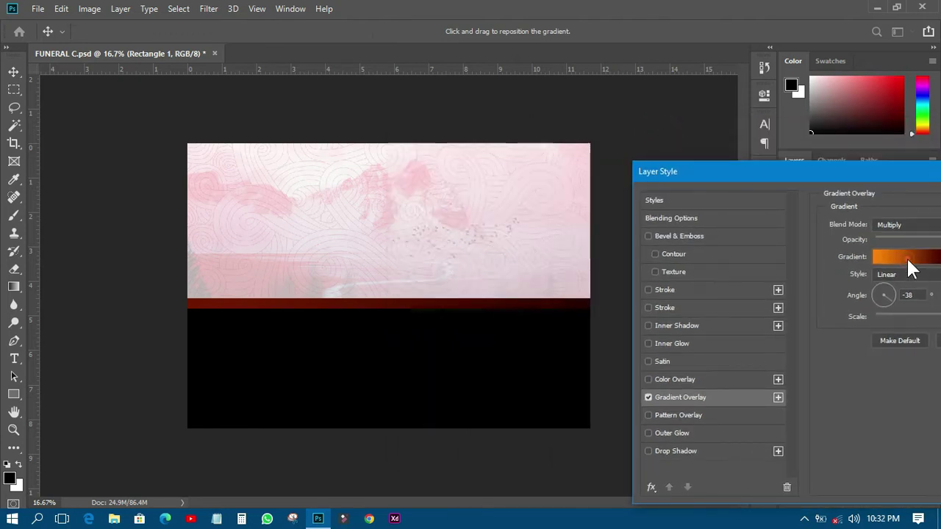
click(910, 257)
click(738, 151)
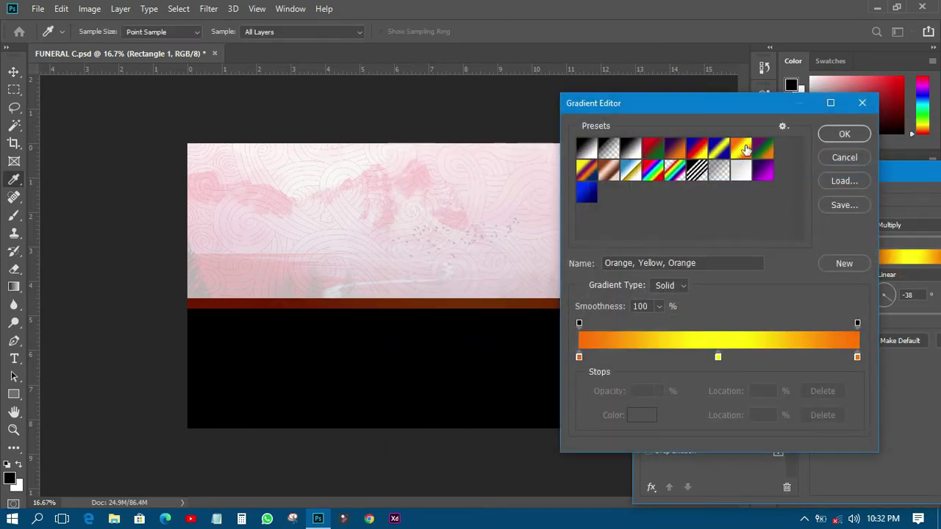
click(867, 157)
click(882, 218)
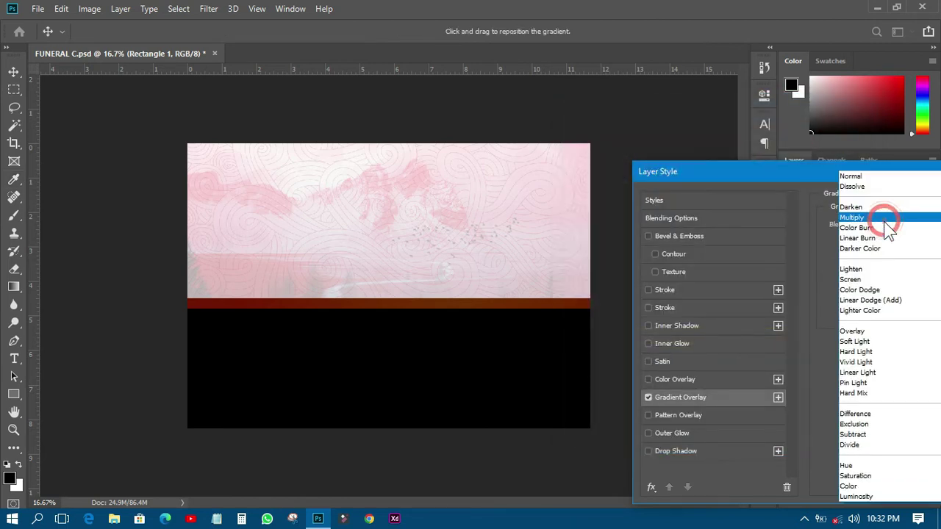
click(853, 177)
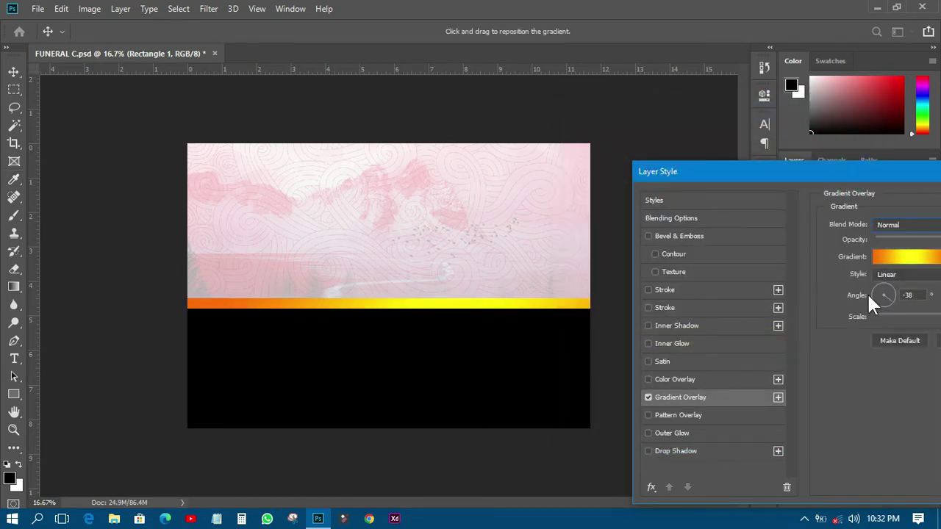
Change the gradient's middle stop to pale yellow ffff75, apply the layer style and deselect the layer.
click(898, 260)
double_click(717, 357)
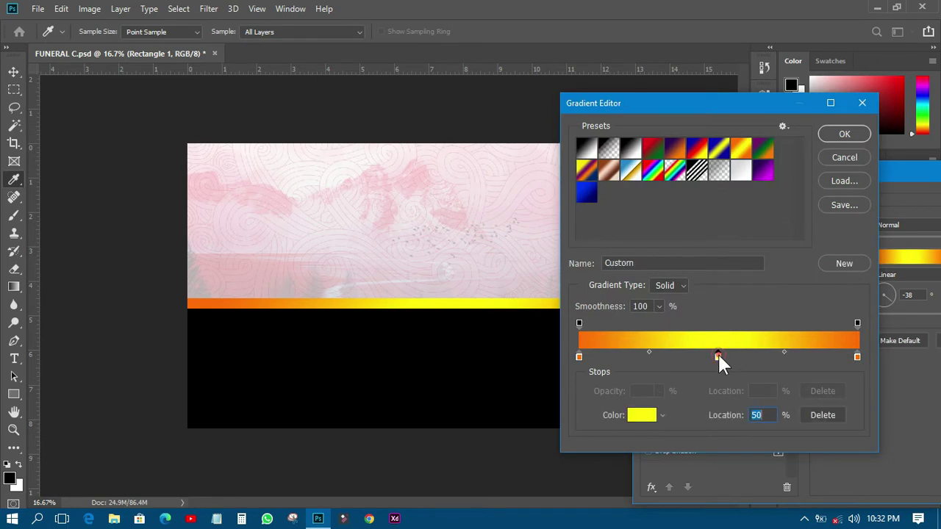
drag(699, 228, 645, 102)
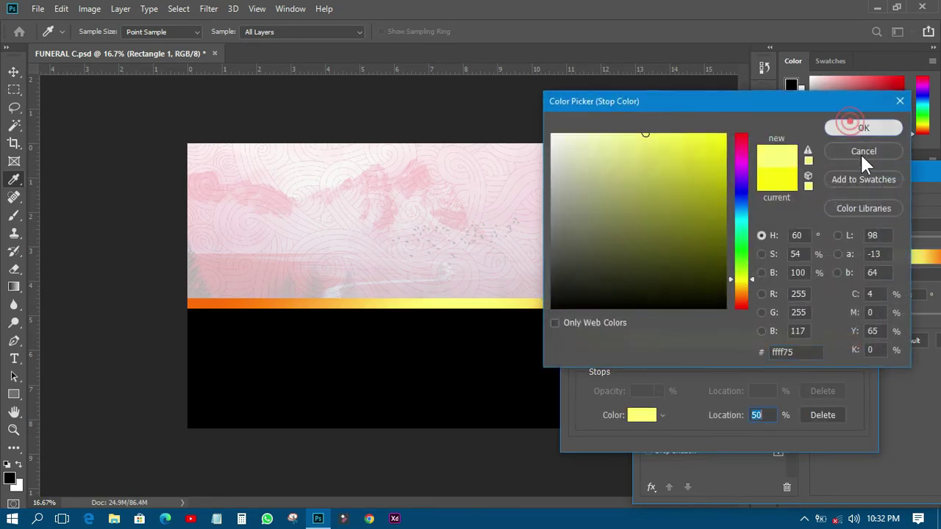
click(852, 127)
click(843, 132)
drag(873, 173, 657, 171)
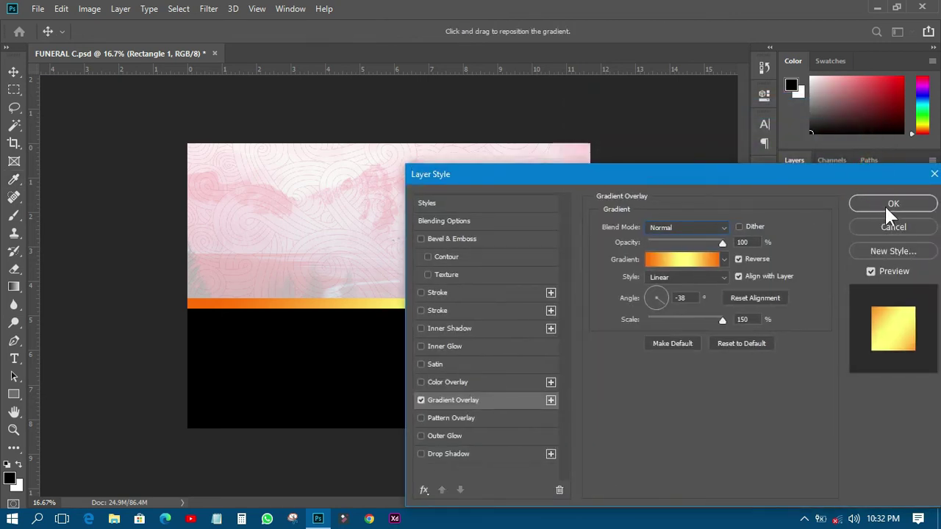
click(887, 204)
click(644, 218)
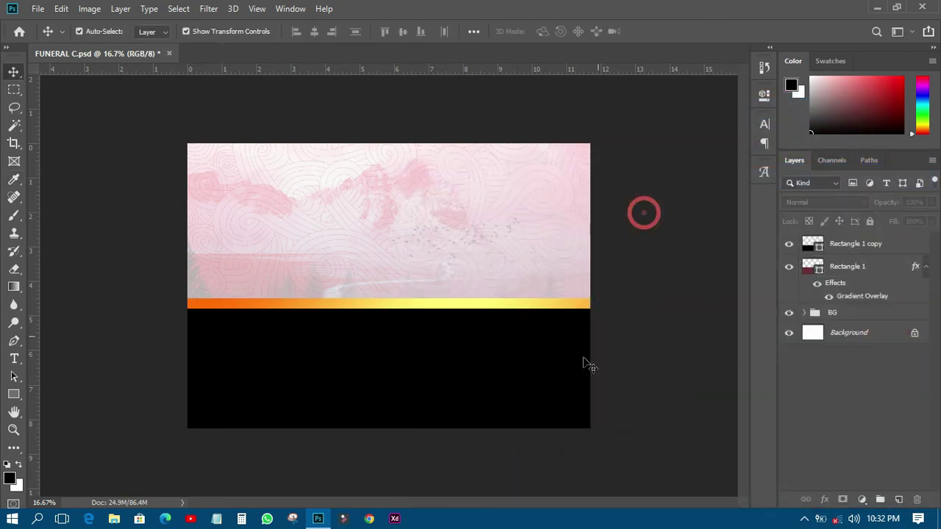
Draw a thin rectangle about 4192 × 49 px across the lower part of the black area.
click(14, 395)
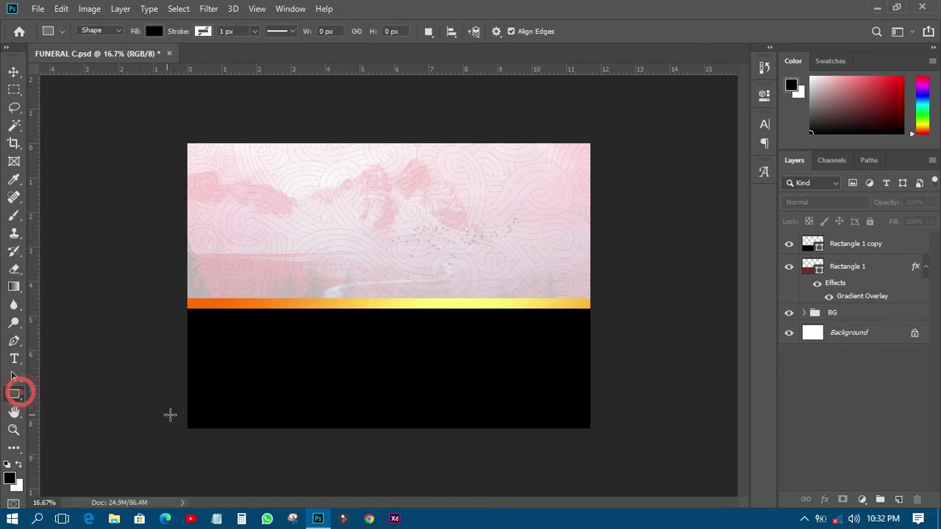
drag(194, 397, 654, 392)
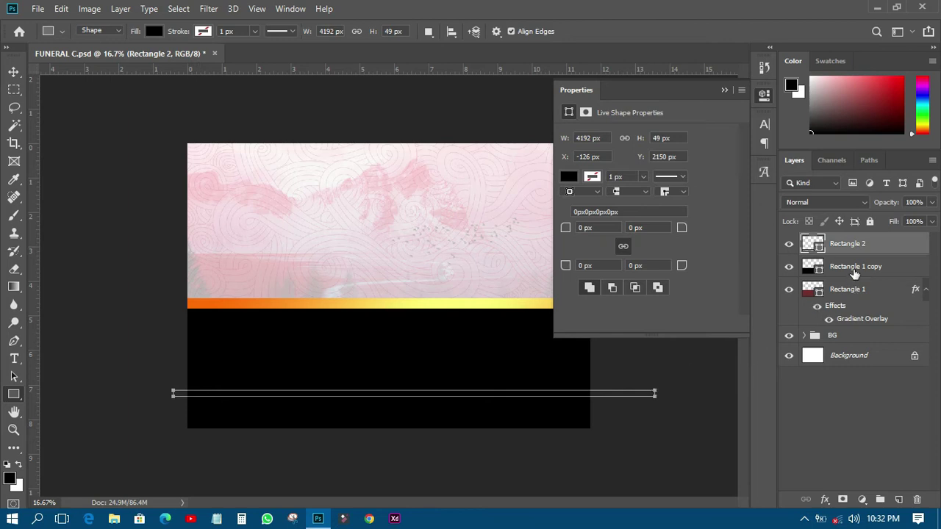
Copy the layer style from Rectangle 1 and paste it onto Rectangle 2.
click(847, 291)
right_click(849, 294)
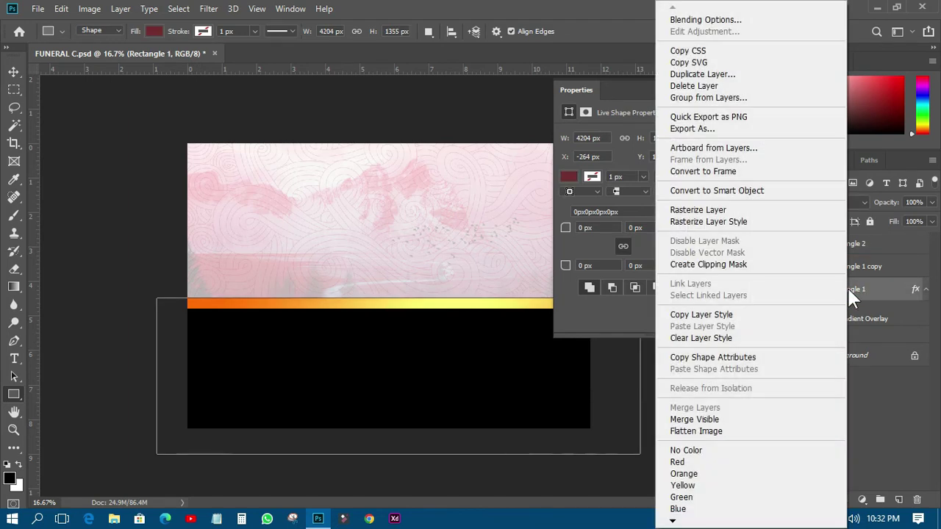
click(695, 314)
click(851, 244)
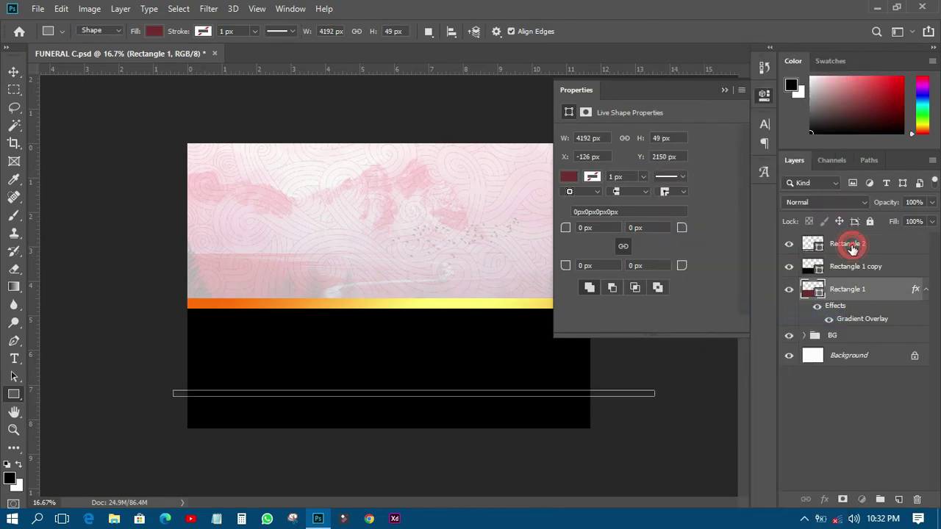
right_click(850, 243)
click(719, 325)
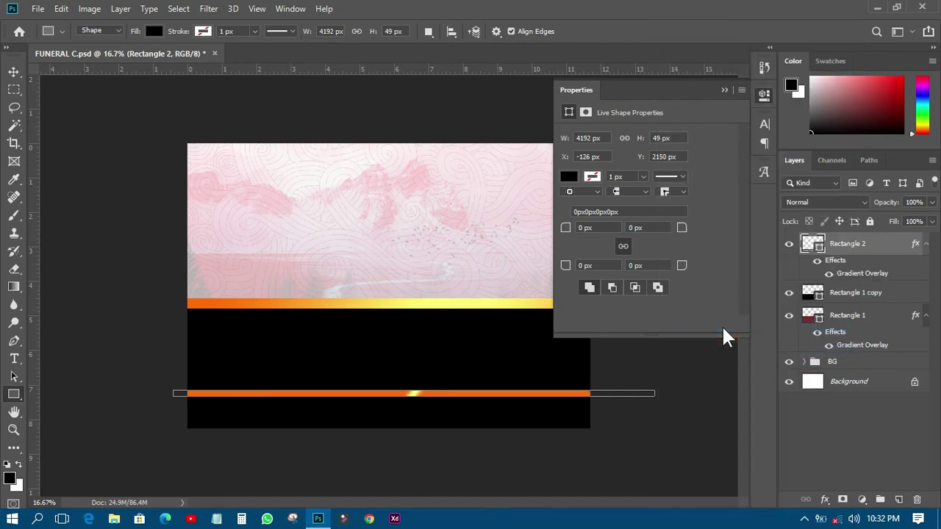
Turn off Reverse and set the angle to 0° in Rectangle 2's Gradient Overlay, and apply the layer style.
click(825, 499)
click(845, 449)
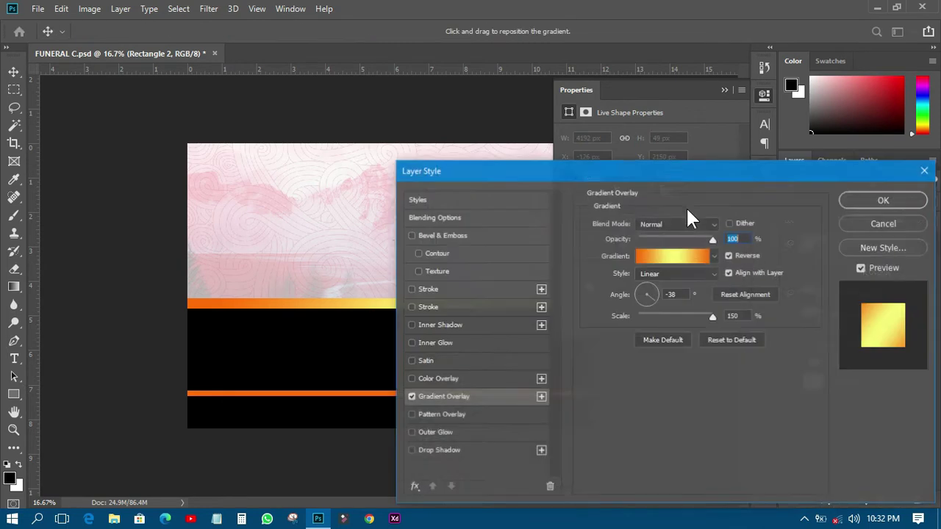
click(665, 276)
click(662, 193)
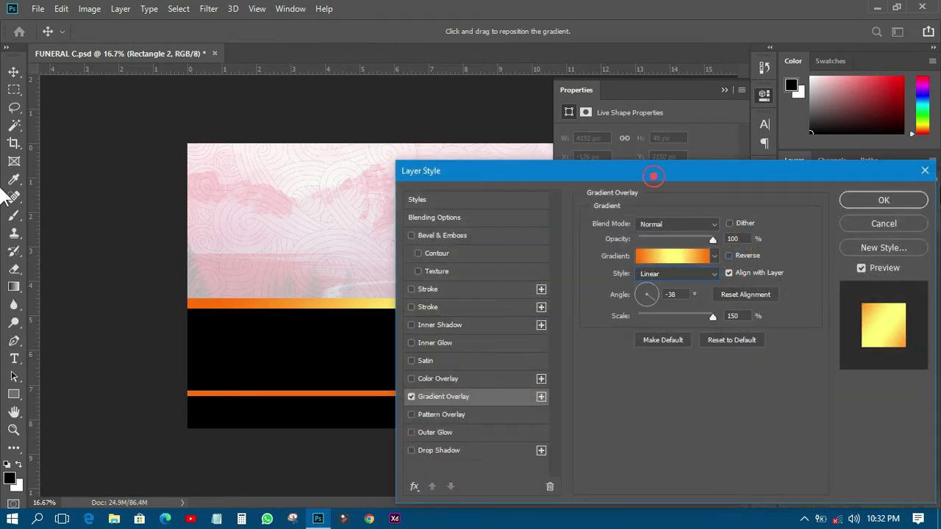
drag(676, 171, 786, 172)
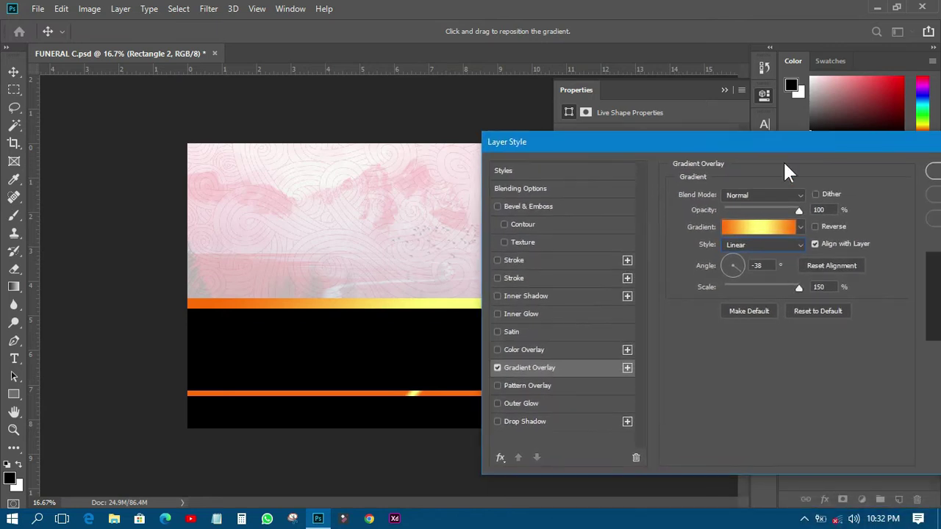
click(766, 266)
text(0)
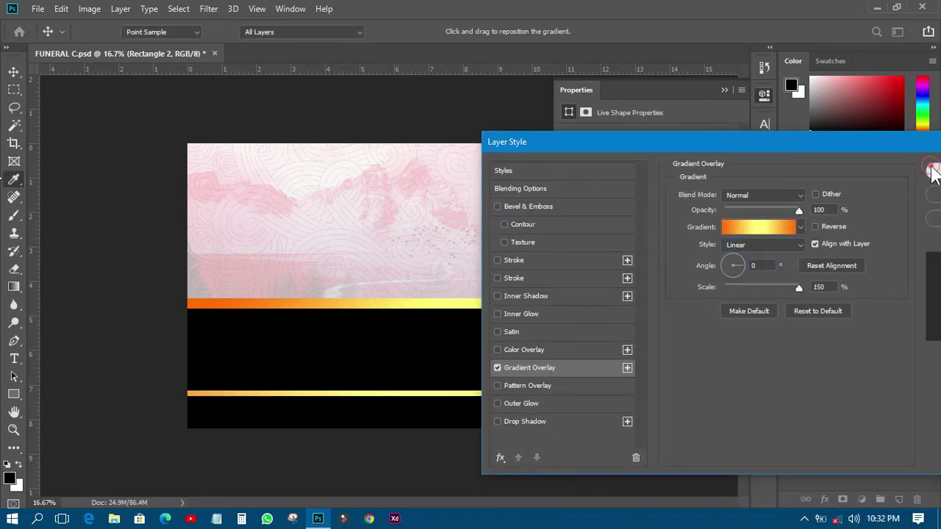
click(932, 172)
Narrow the lower gold strip from both ends to about the width of the flyer, and save the document.
click(758, 92)
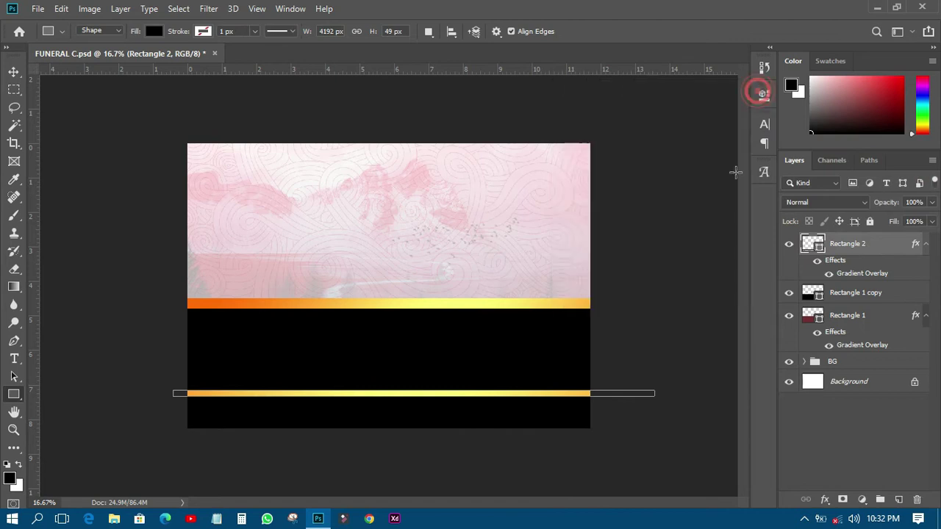
click(13, 71)
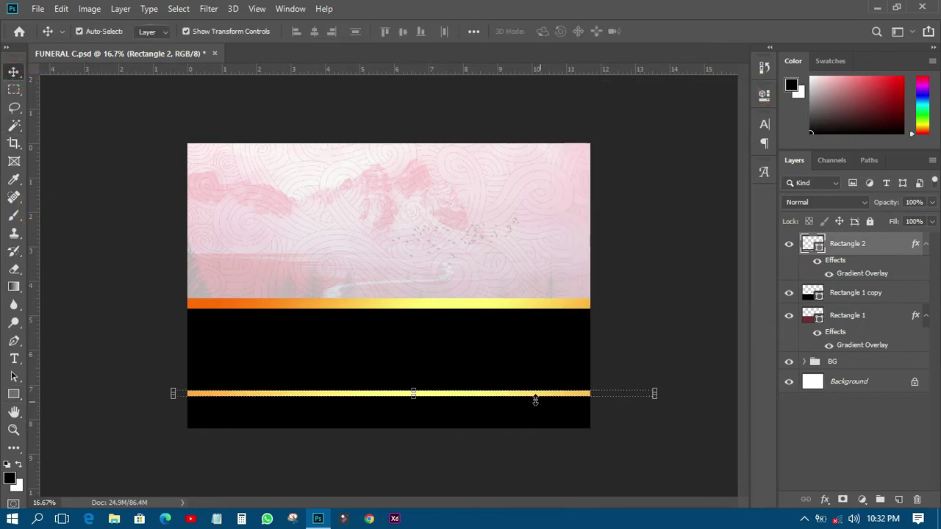
drag(653, 393, 596, 393)
drag(170, 394, 179, 394)
click(662, 32)
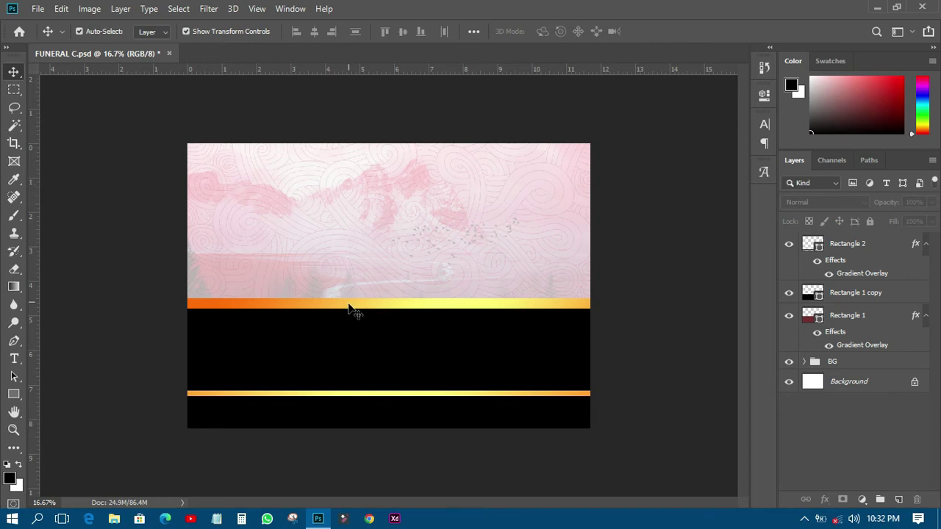
click(35, 9)
click(59, 149)
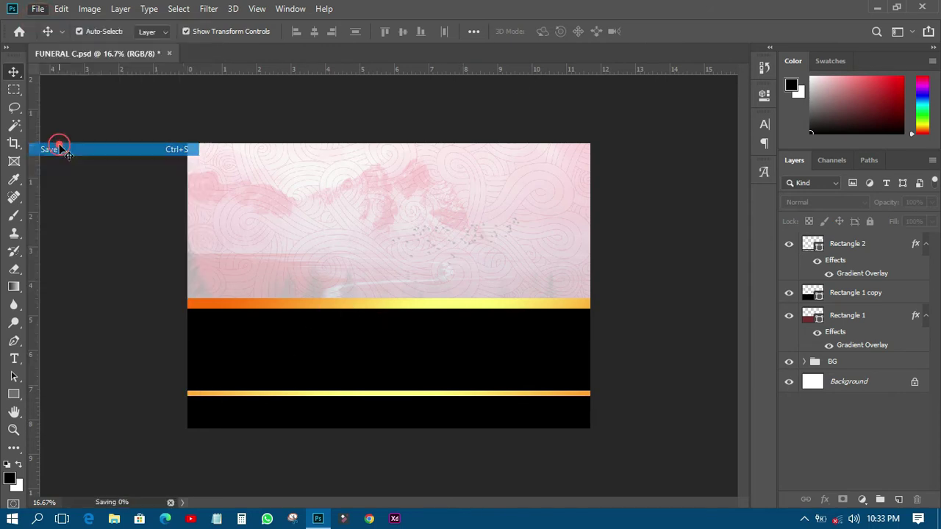
Open the INFO text file from the FUNERAL FLYER desktop folder and return to Photoshop.
click(877, 9)
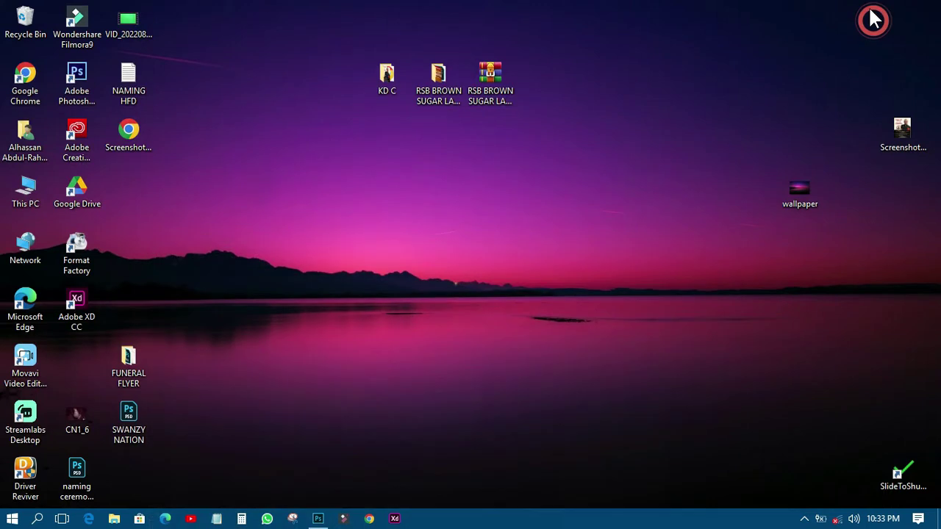
double_click(129, 374)
click(743, 171)
double_click(744, 171)
drag(685, 237, 588, 138)
drag(530, 83, 515, 105)
click(317, 518)
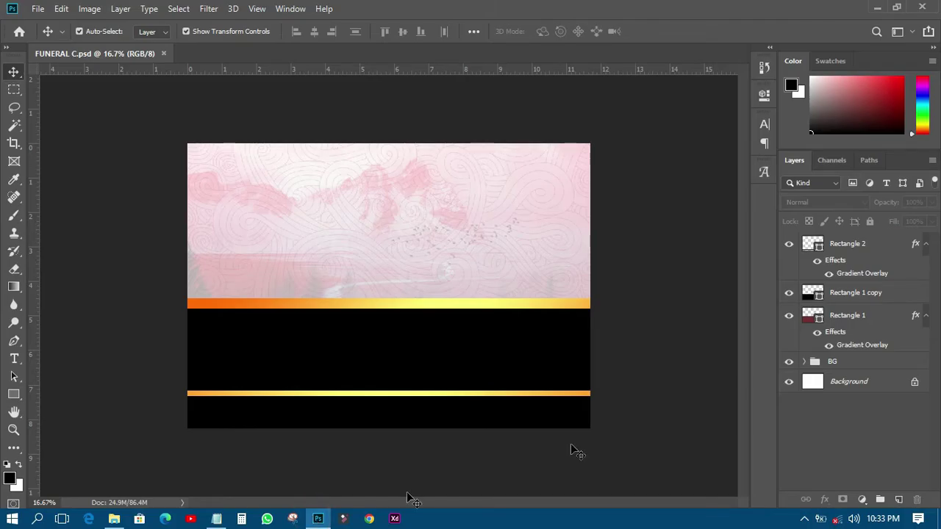
Group Rectangle 2, Rectangle 1 copy and Rectangle 1, name the group SHAPE and deselect it.
click(925, 317)
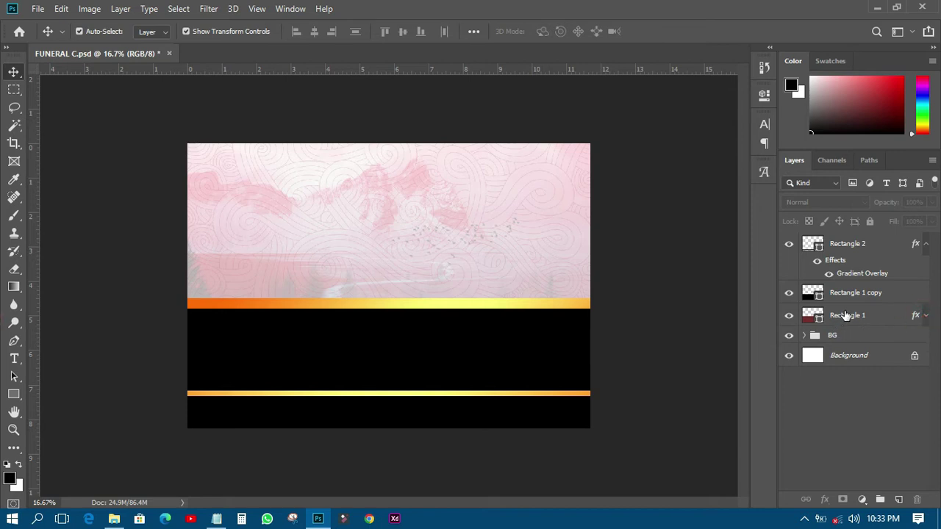
click(847, 316)
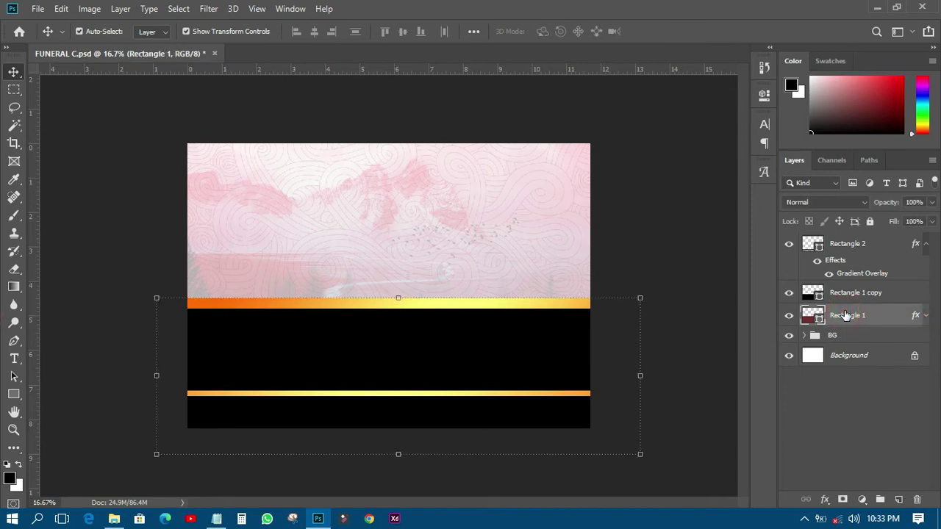
shift+click(867, 251)
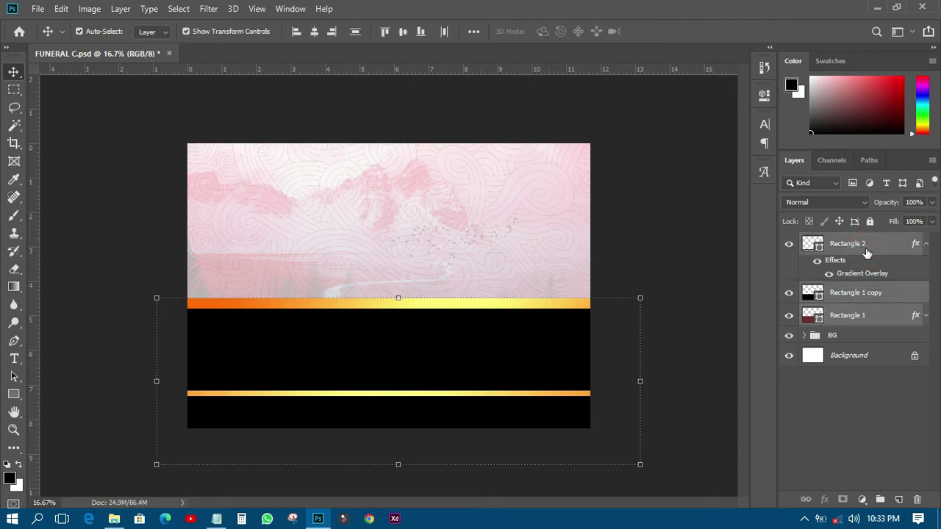
click(878, 500)
double_click(840, 241)
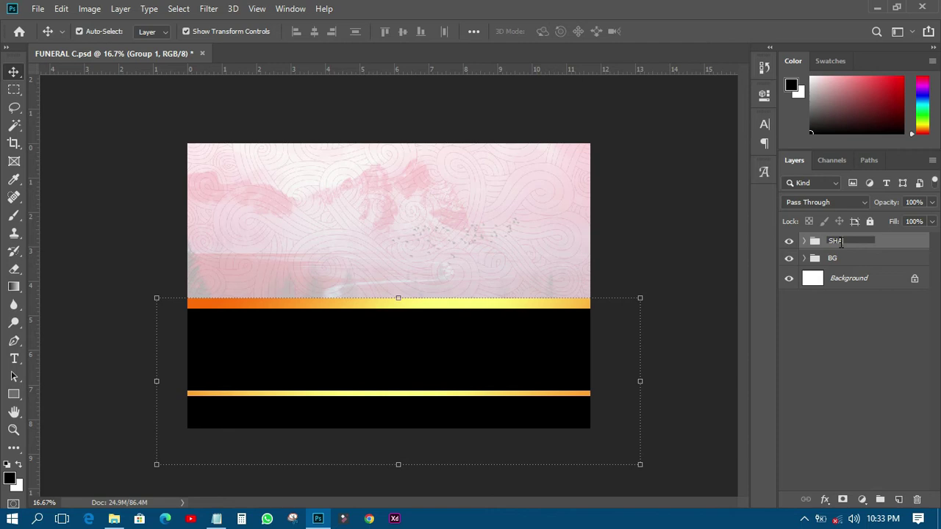
key(Return)
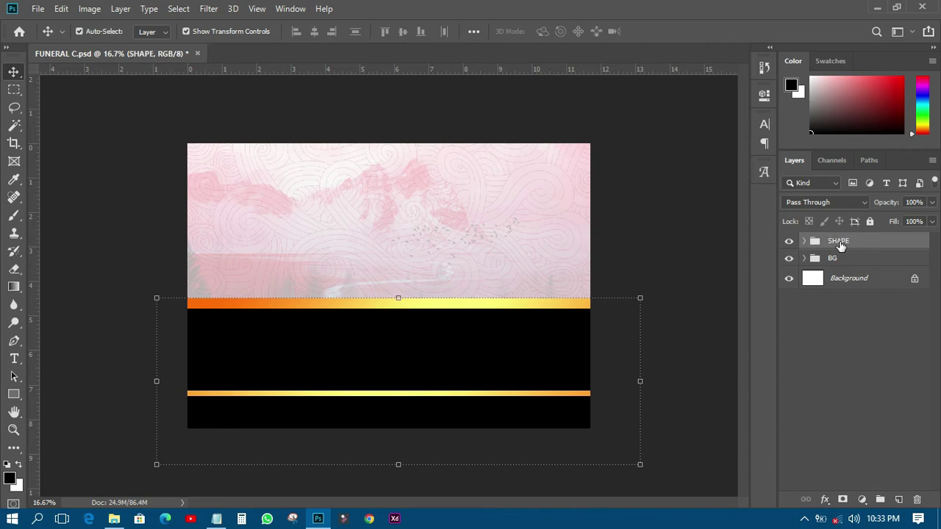
click(623, 203)
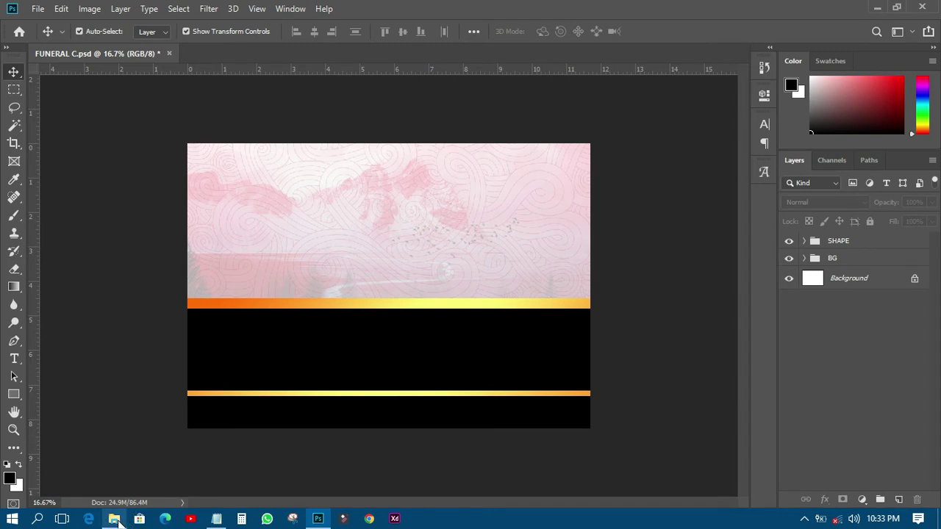
Place the portrait IMAGE from the FUNERAL FLYER folder into the flyer and order its layer below the SHAPE group.
mouse_move(116, 519)
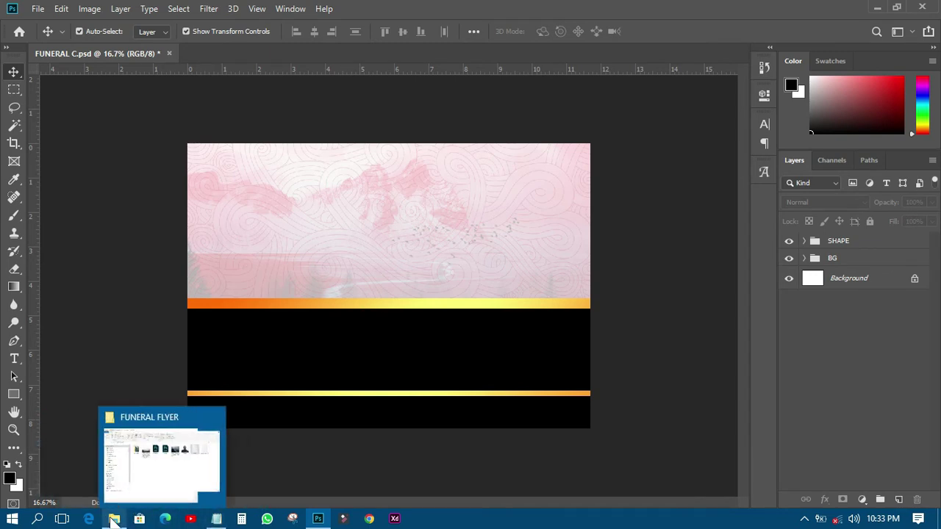
click(114, 519)
drag(658, 167, 469, 243)
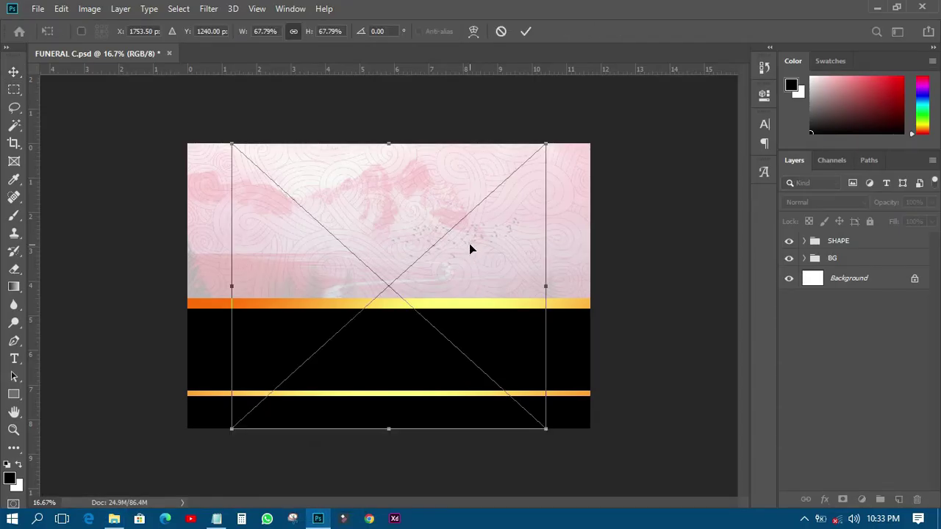
click(526, 31)
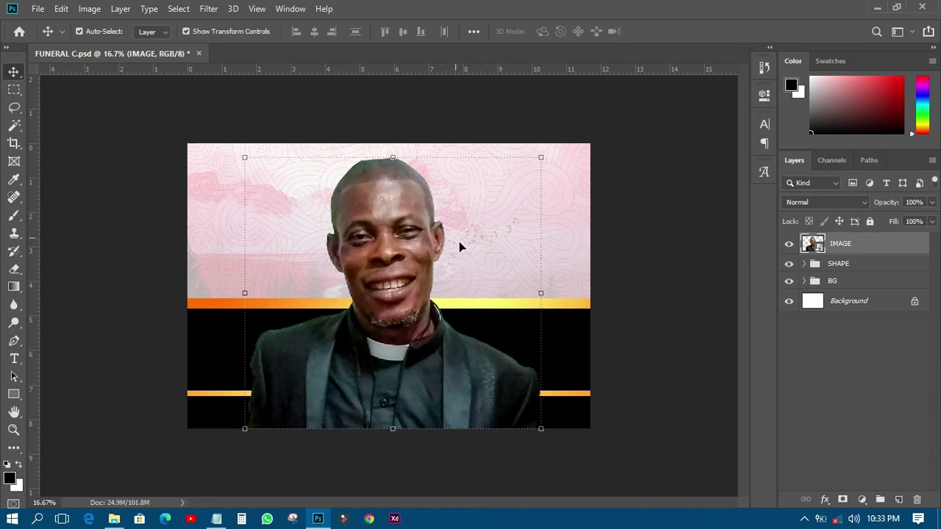
drag(843, 259, 846, 278)
Scale the portrait down and position it at the flyer's upper right, rising from behind the gold strip, and save the document.
drag(416, 232, 517, 196)
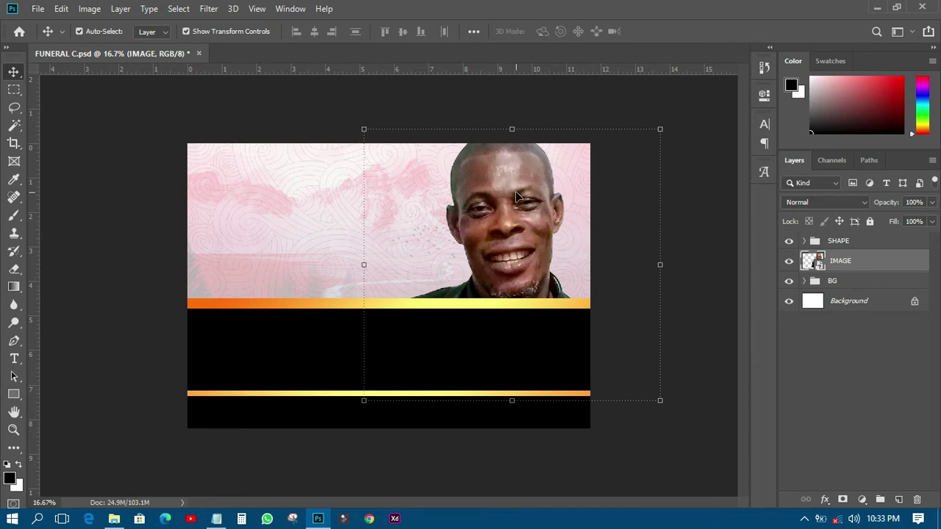
drag(660, 139, 503, 271)
drag(665, 115, 568, 213)
drag(473, 257, 522, 187)
click(525, 31)
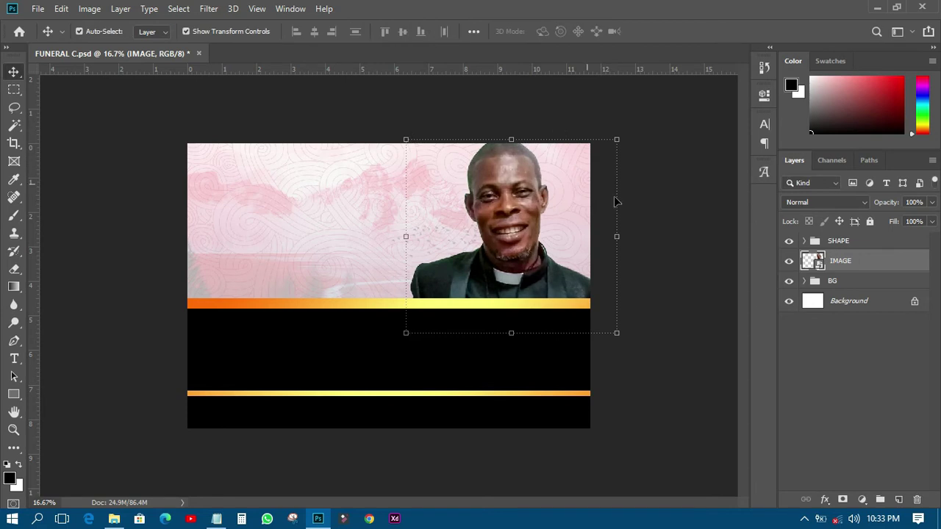
click(653, 198)
drag(518, 233, 509, 234)
click(646, 209)
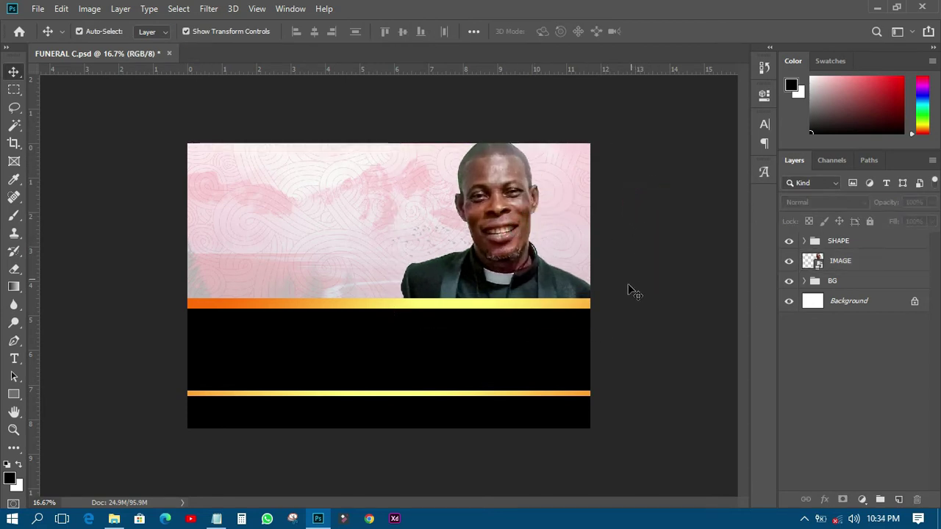
click(37, 9)
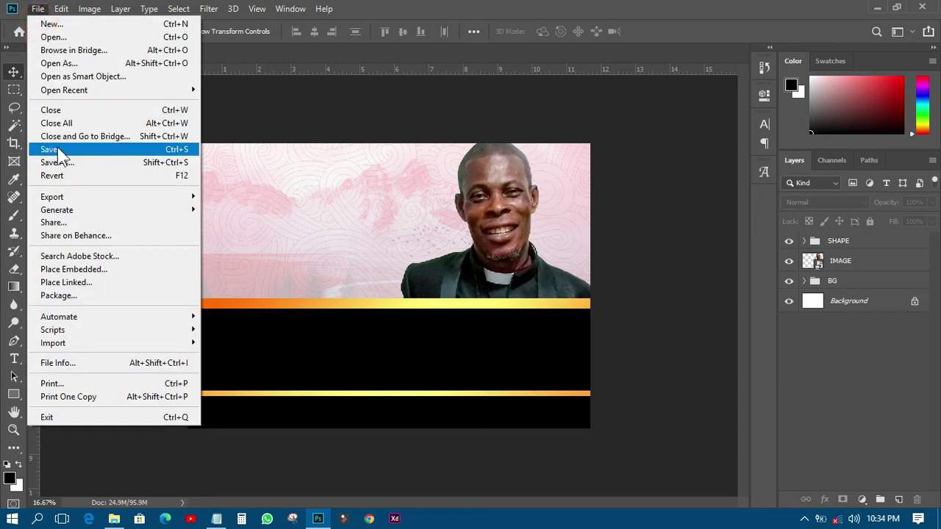
click(57, 146)
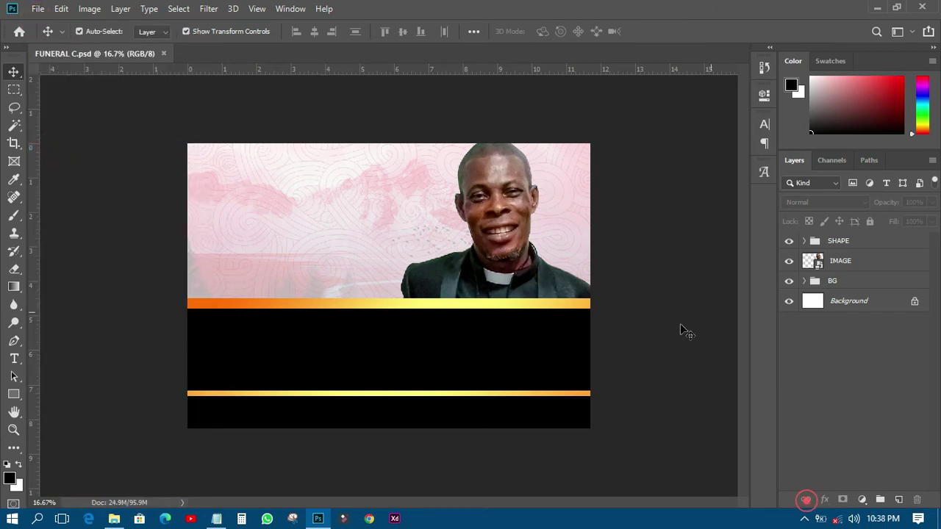
Copy the line "Call To Glory" from the INFO note in Notepad and return to Photoshop.
click(216, 519)
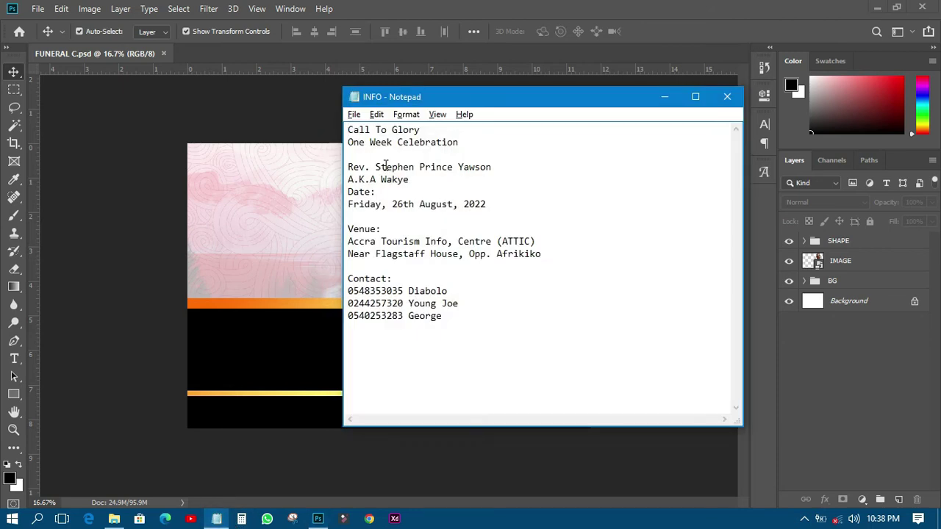
drag(345, 131, 438, 130)
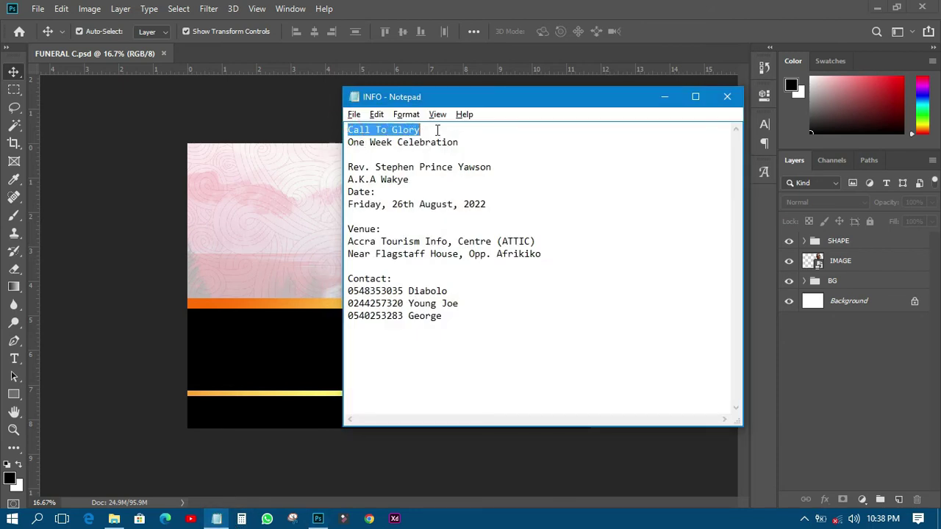
right_click(381, 131)
click(420, 177)
click(157, 172)
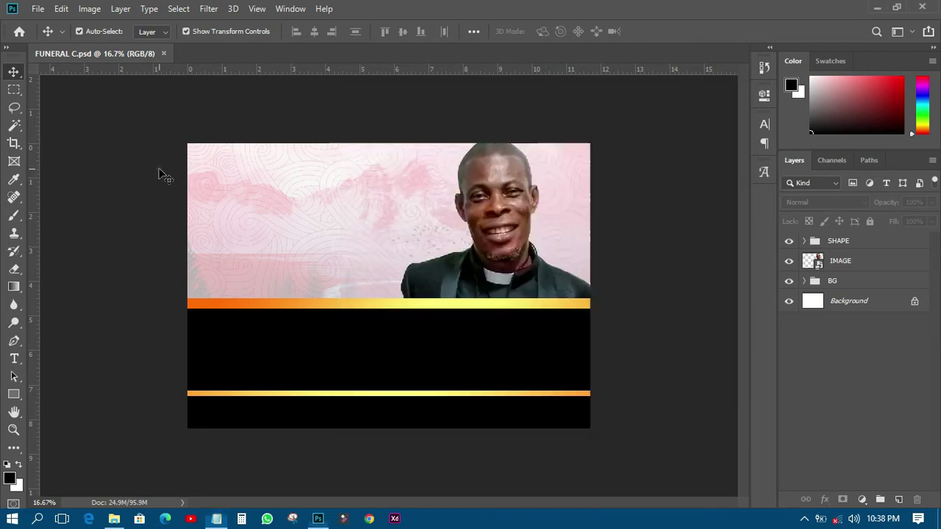
Add a text layer reading "Call To" on the upper left part of the landscape background.
click(16, 360)
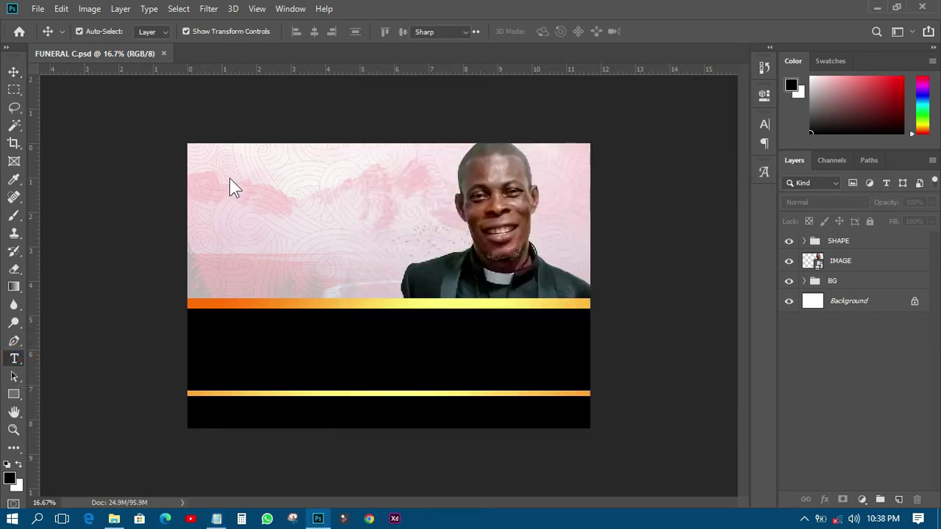
click(230, 176)
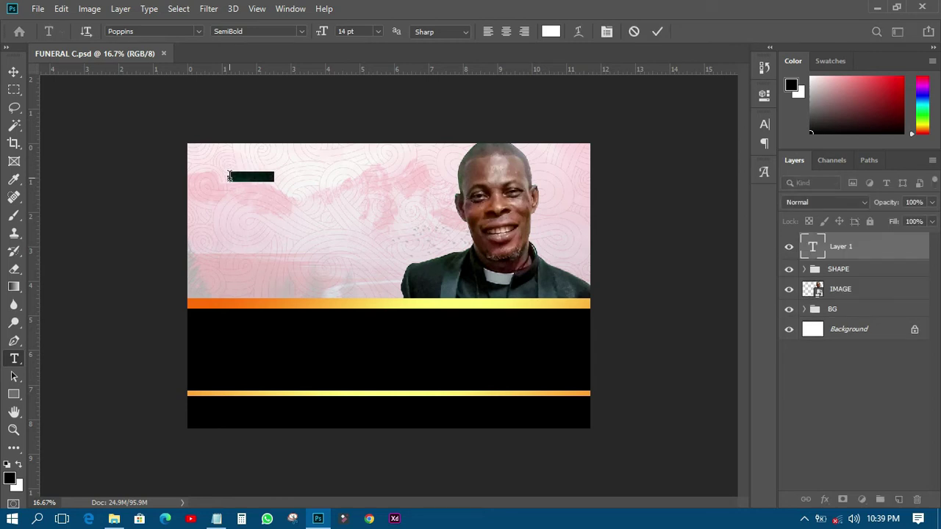
right_click(230, 179)
click(255, 230)
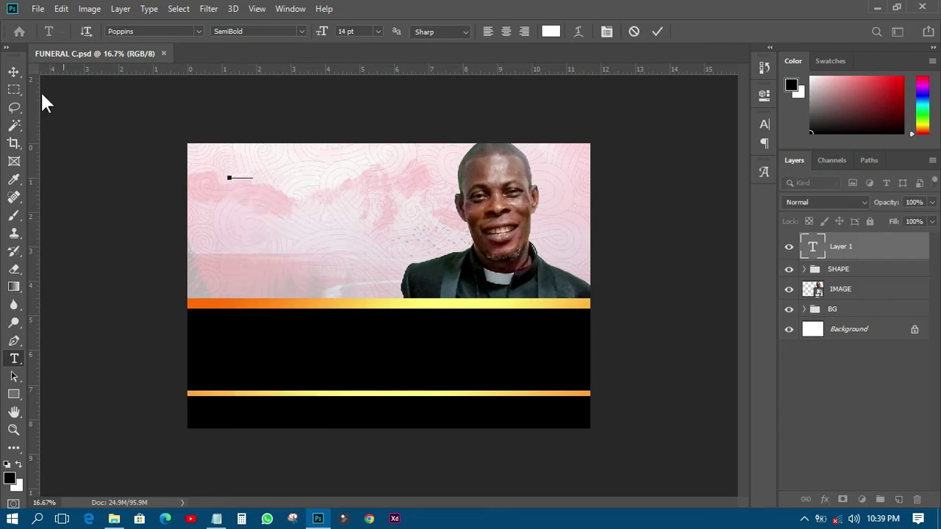
click(14, 71)
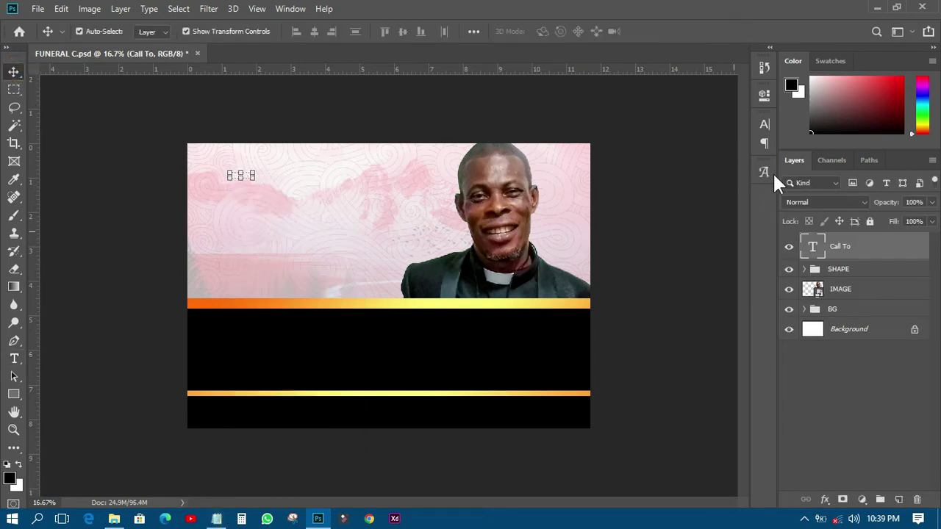
Change the "Call To" text color to black and set its font size to 36 pt.
click(763, 127)
click(725, 206)
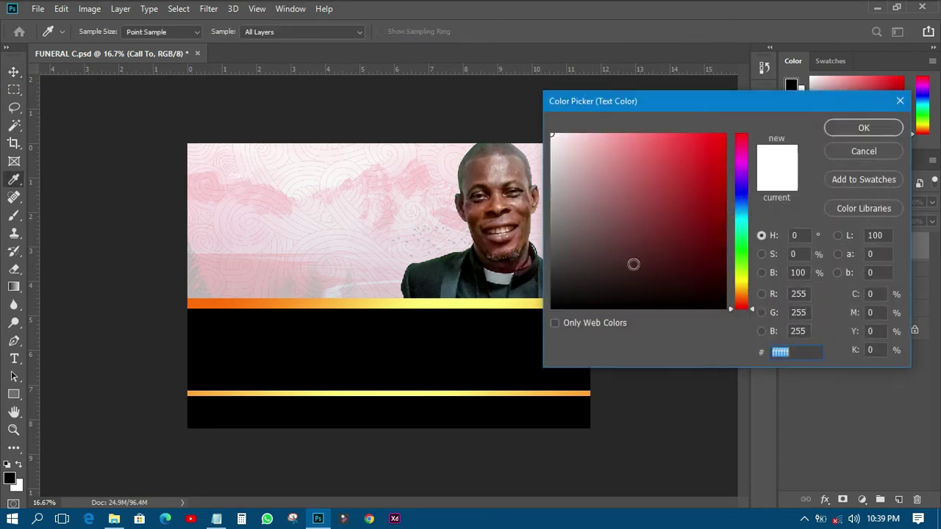
drag(633, 272, 654, 310)
click(857, 126)
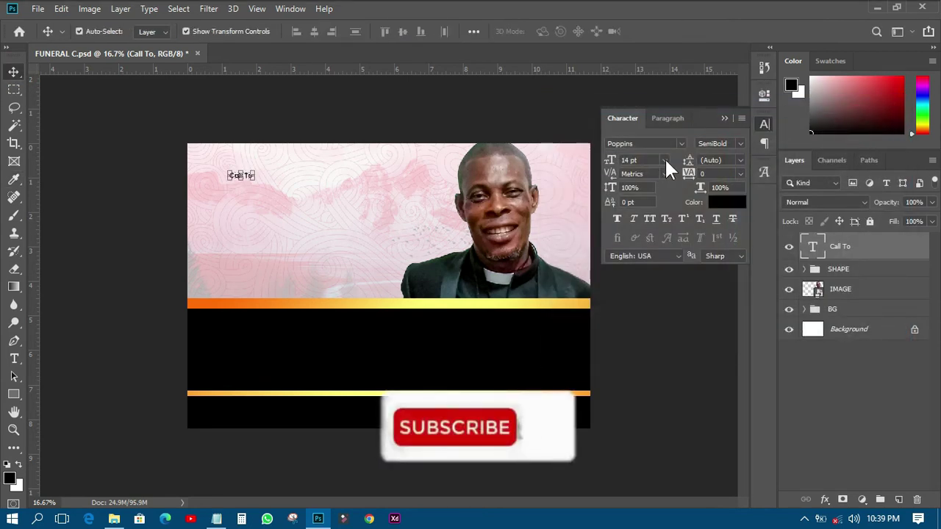
click(664, 159)
click(647, 303)
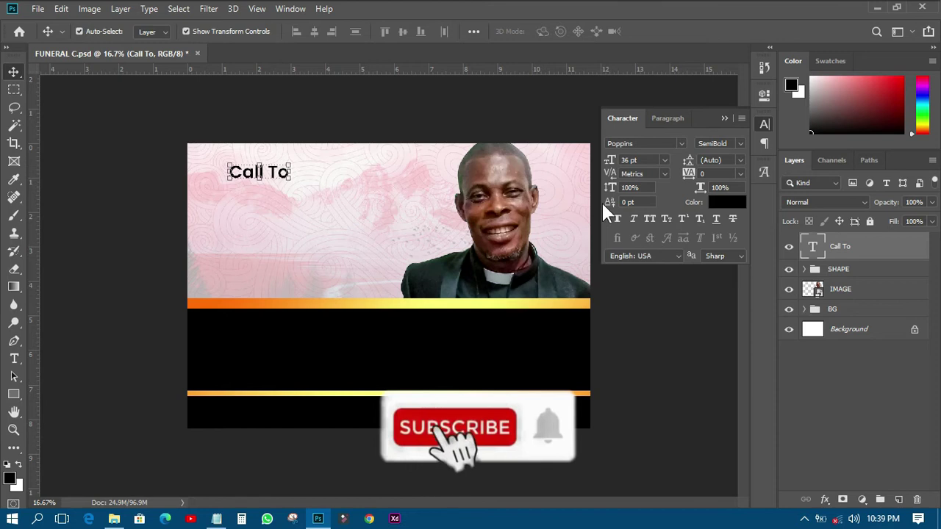
Copy the word "Glory" from the INFO note in Notepad and return to Photoshop.
click(217, 519)
double_click(405, 129)
right_click(405, 130)
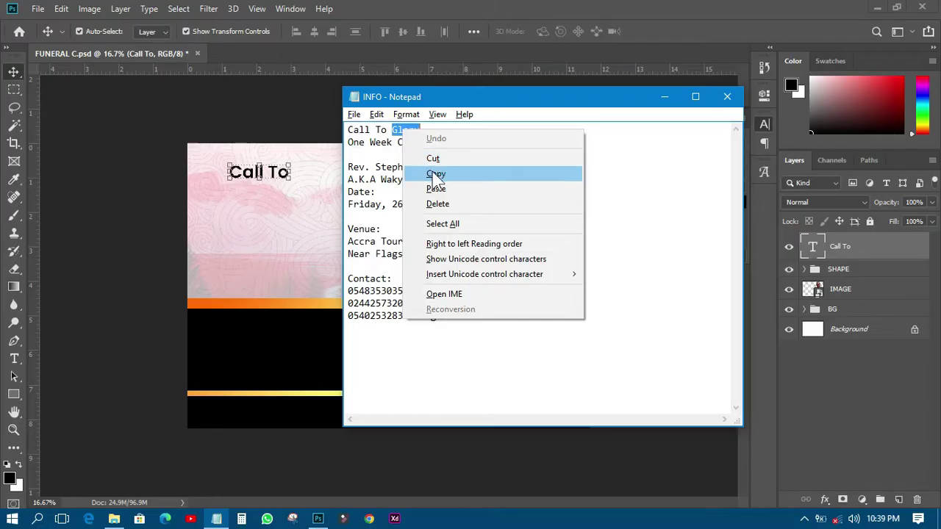
click(435, 174)
click(125, 204)
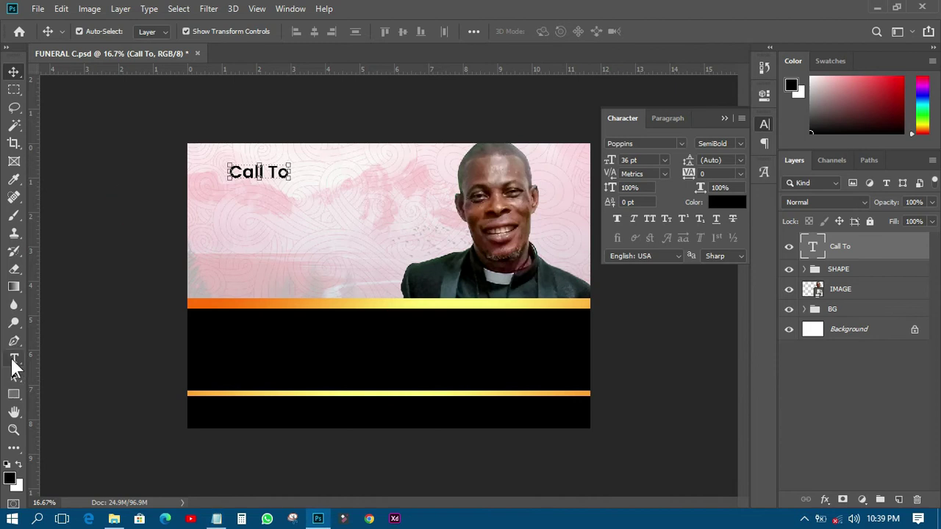
Add a text layer reading "Glory" just below the "Call To" text.
click(14, 358)
click(236, 206)
right_click(237, 213)
click(271, 260)
click(15, 74)
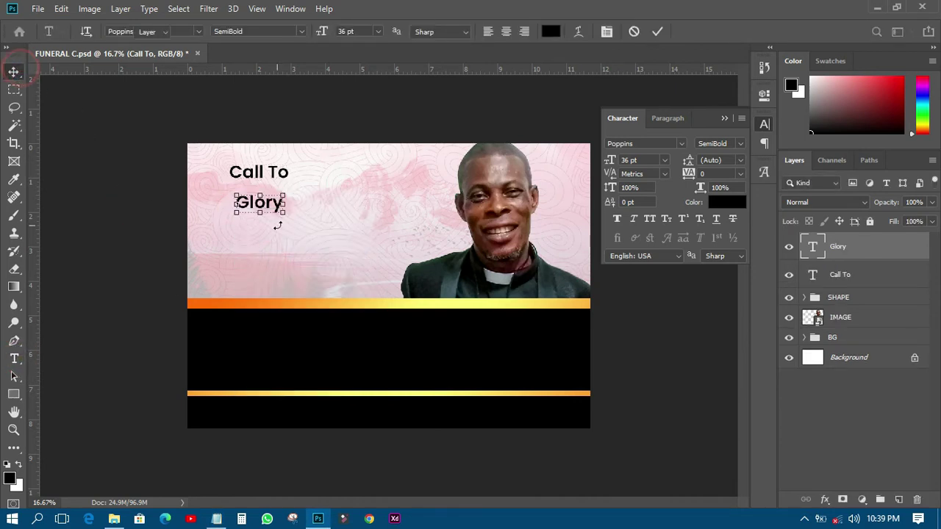
Set the "Glory" text in the Amarillo font and move it up close beneath "Call To".
click(682, 144)
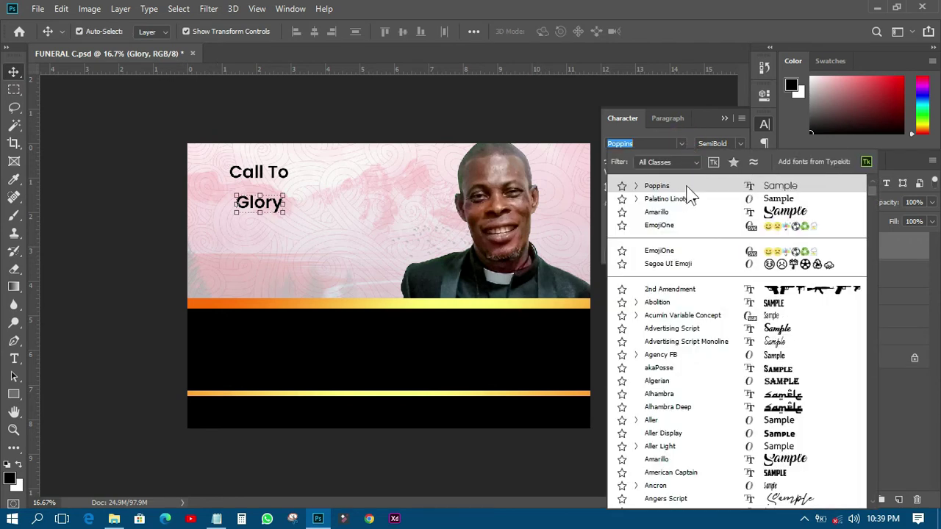
click(661, 213)
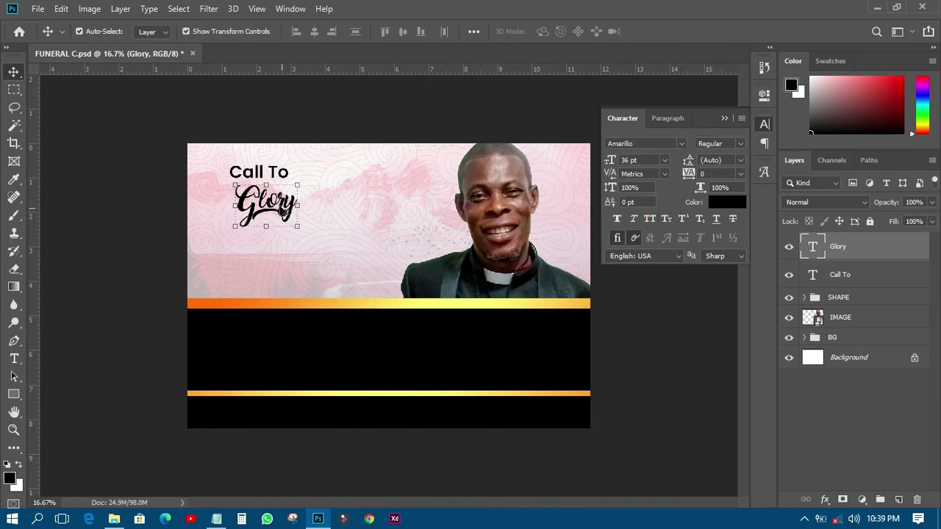
drag(282, 209, 273, 207)
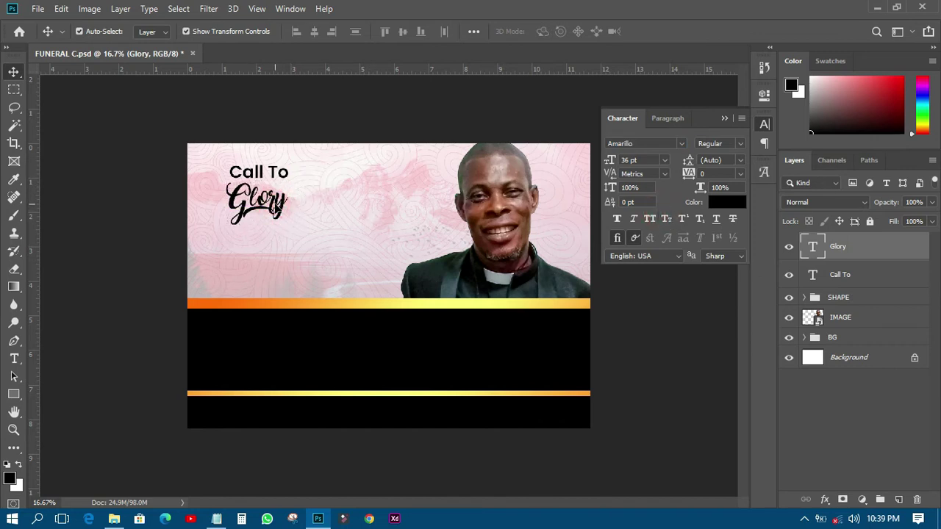
click(125, 159)
drag(279, 200, 280, 195)
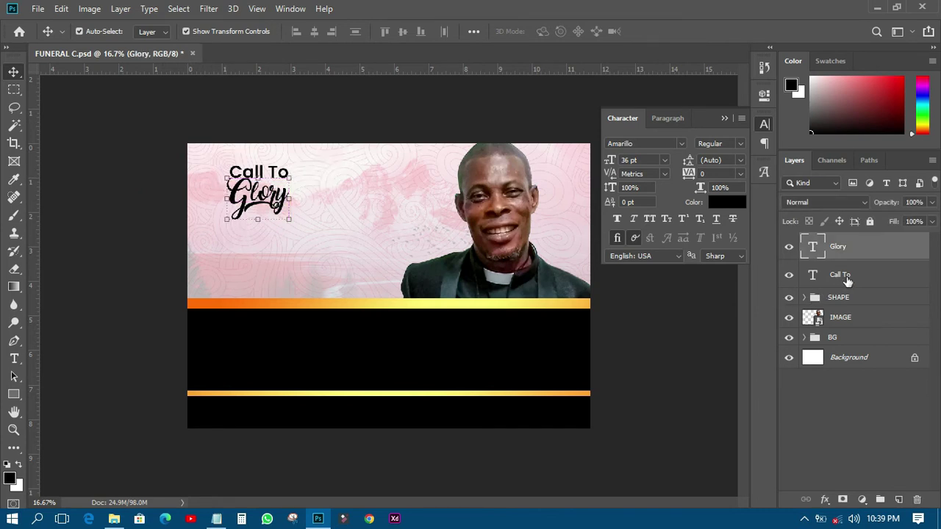
Group the "Glory" and "Call To" layers and name the group "A".
shift+click(841, 274)
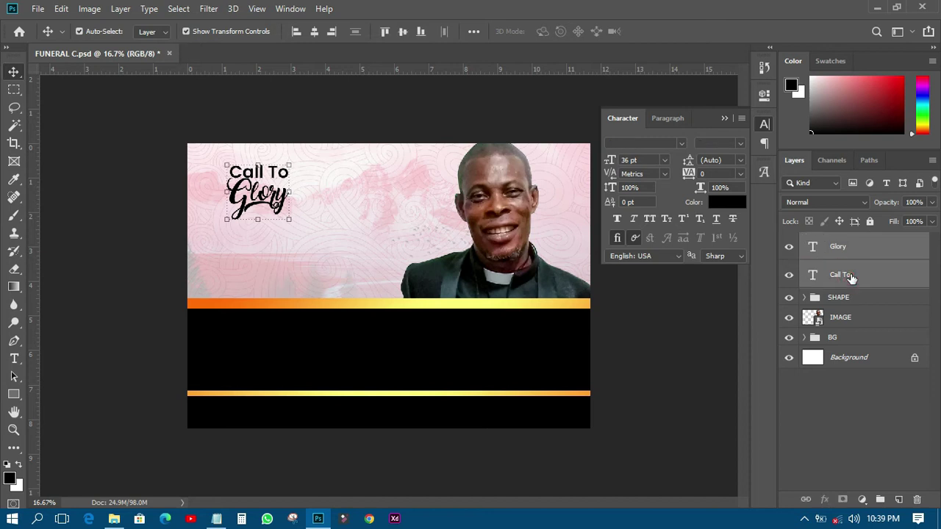
click(879, 500)
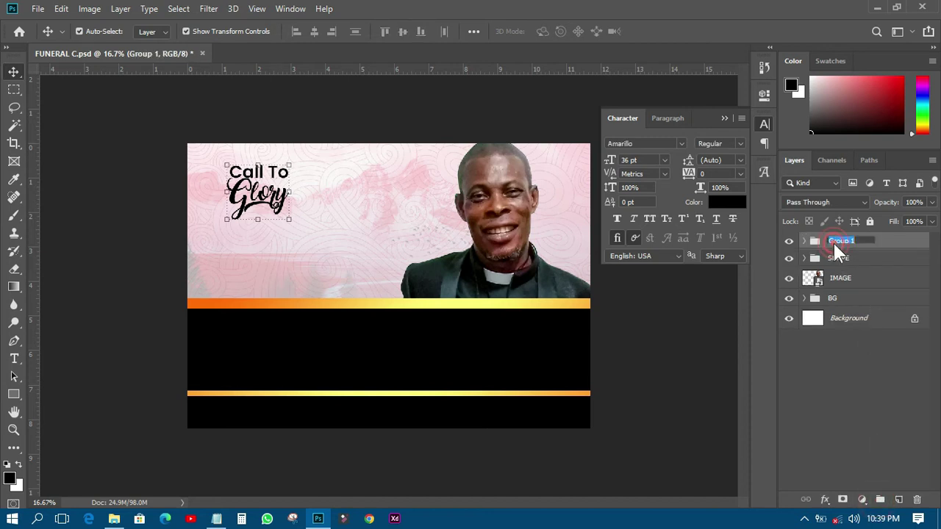
text(A)
click(884, 250)
Copy the line "One Week Celebration" from the INFO note in Notepad and return to Photoshop.
click(216, 519)
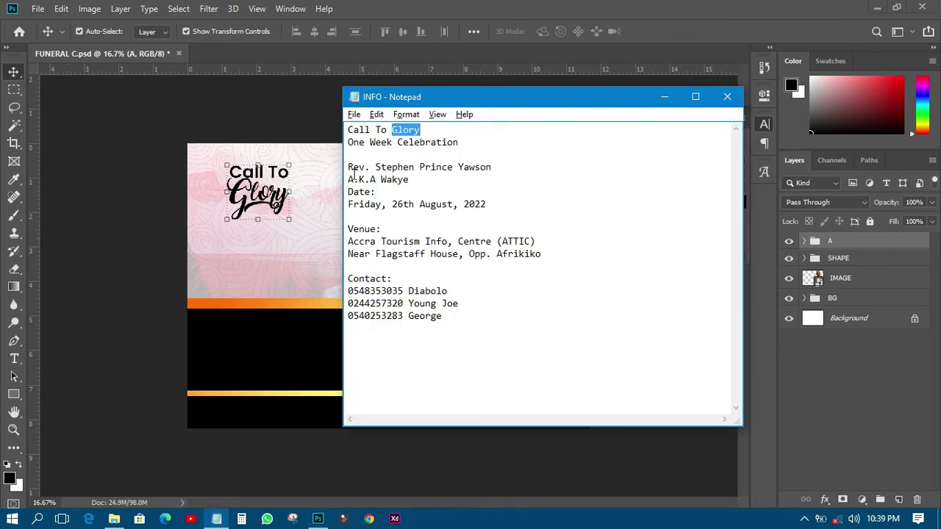
triple_click(346, 144)
right_click(430, 138)
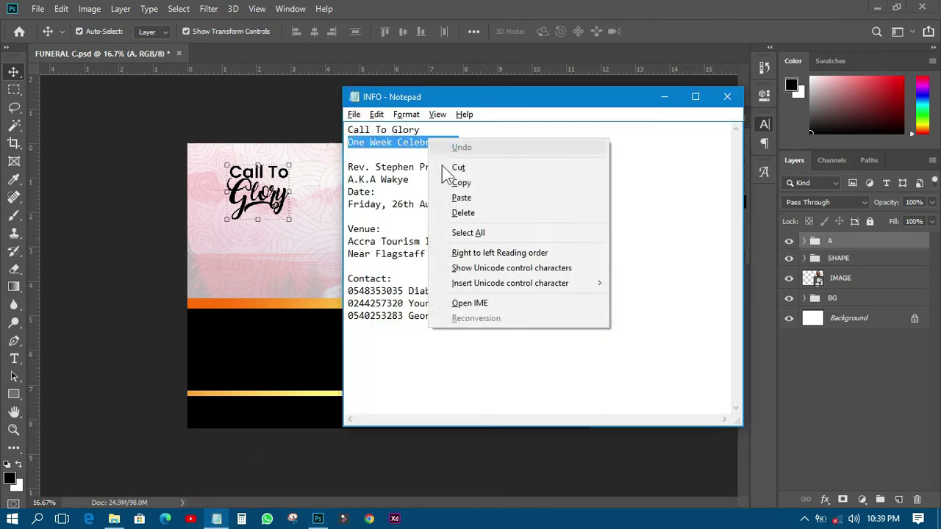
click(461, 183)
click(86, 266)
Add a text layer reading "One Week Celebration" below the "Call To Glory" title.
click(14, 357)
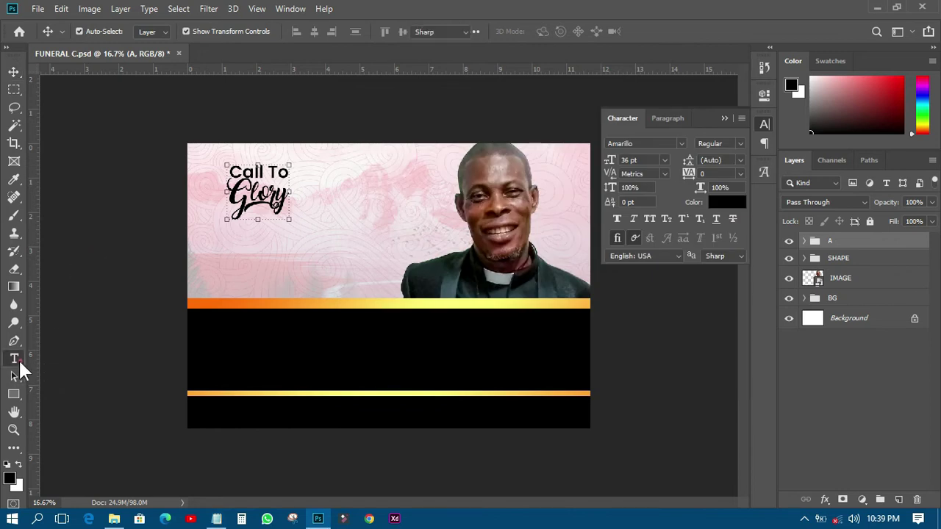
click(225, 252)
right_click(223, 237)
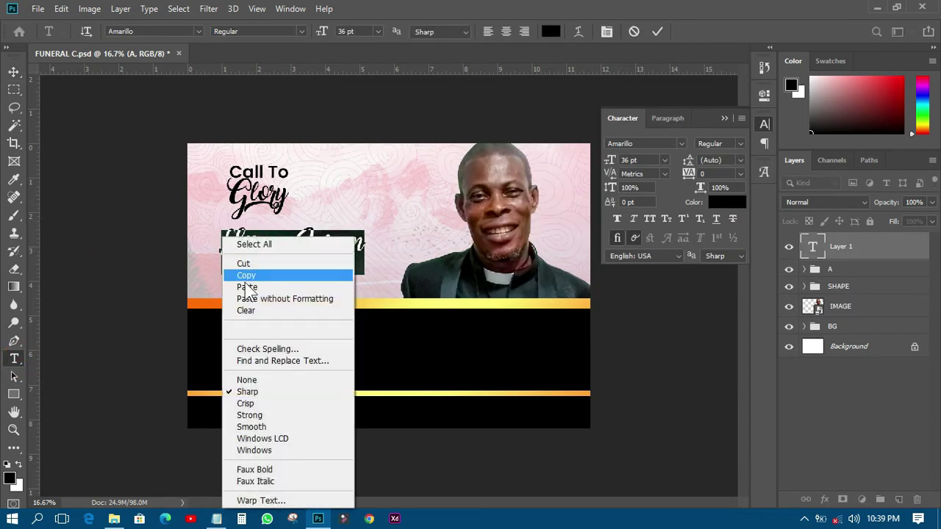
click(247, 287)
click(13, 71)
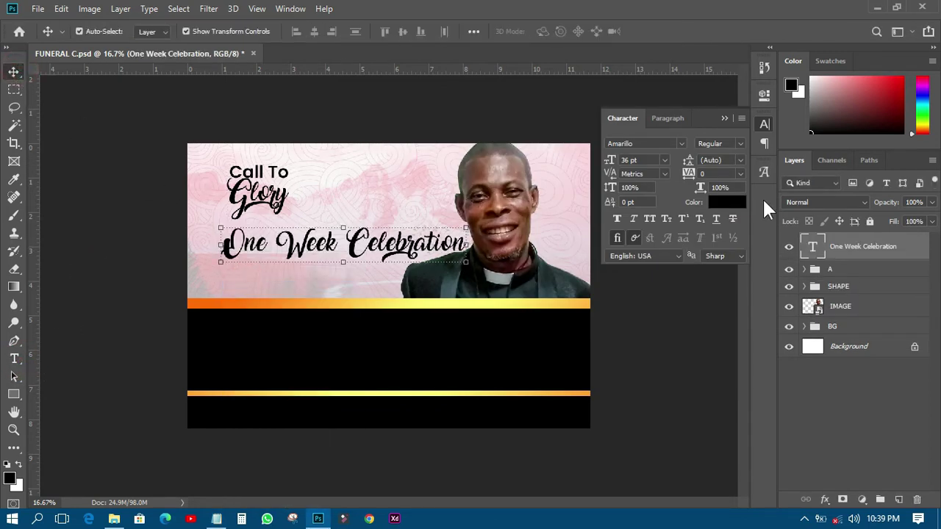
Set the "One Week Celebration" text in Palatino Linotype and break it into two lines before "Celebration".
click(681, 144)
click(681, 144)
click(681, 143)
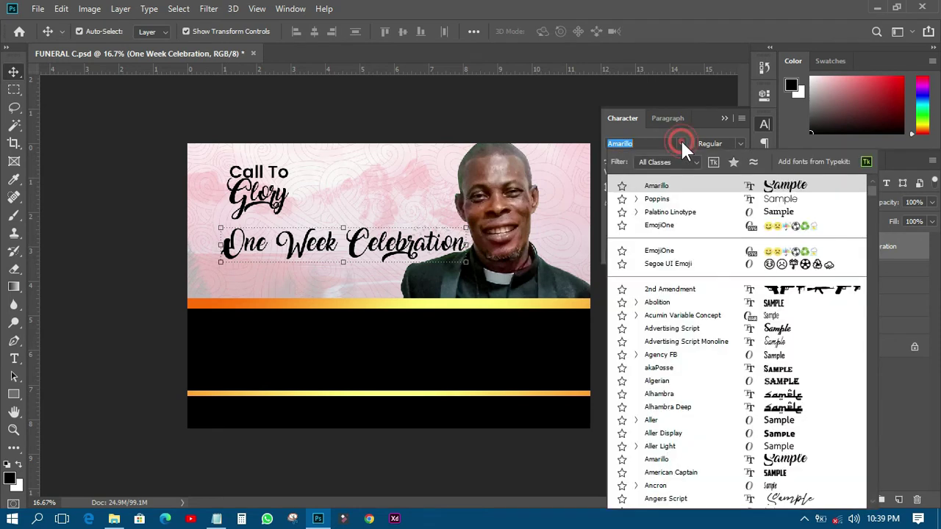
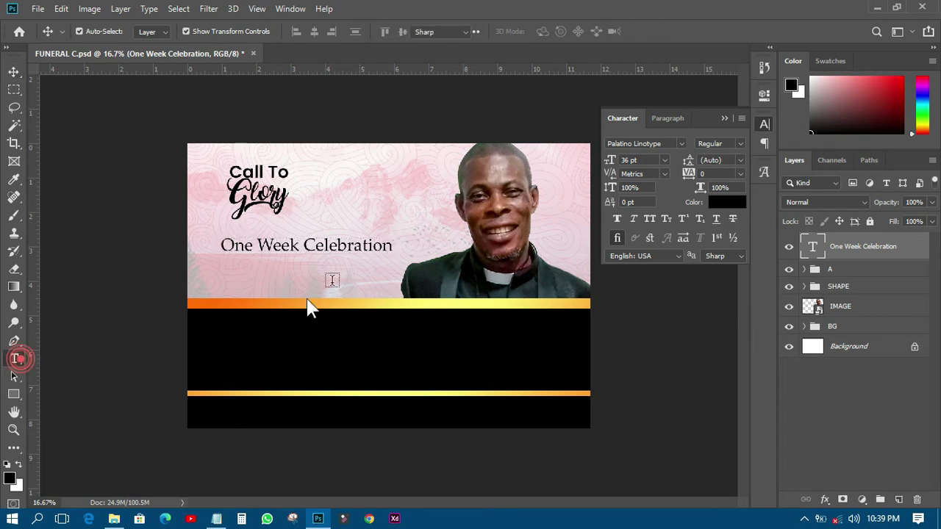
click(305, 245)
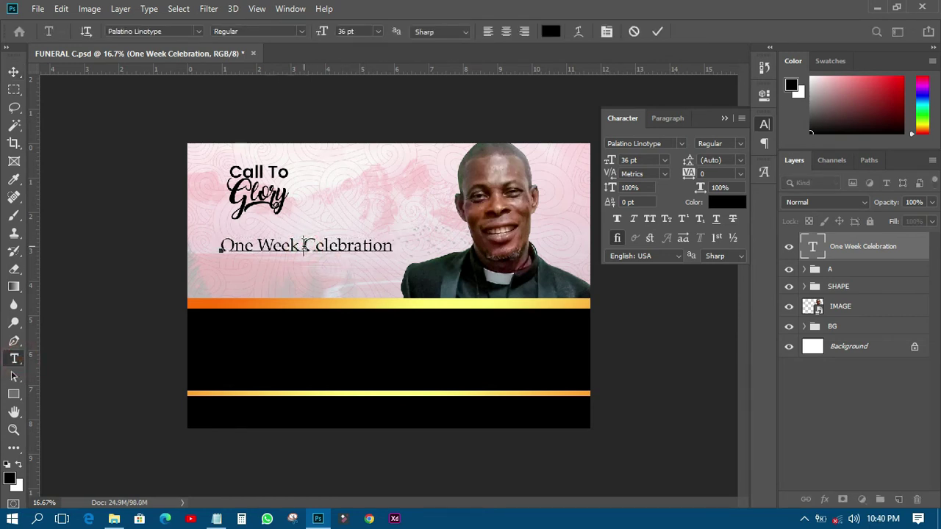
key(Return)
click(13, 71)
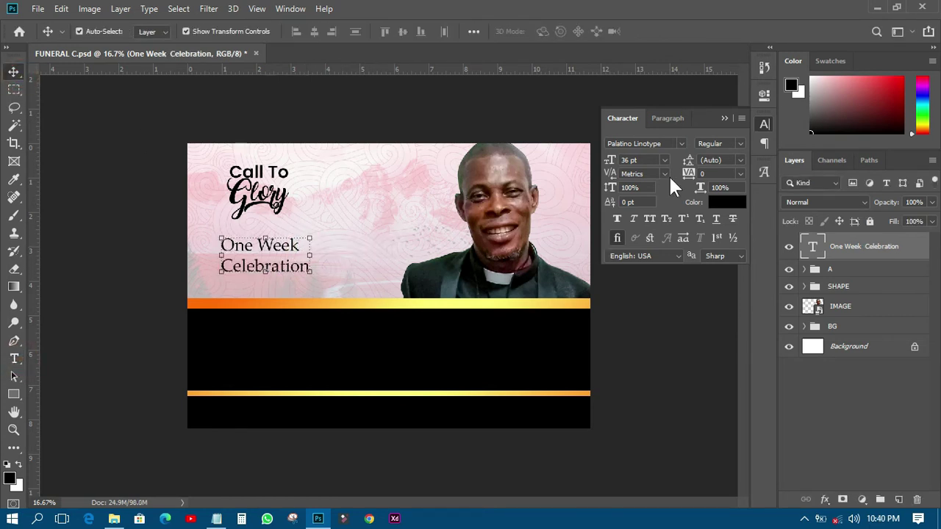
Center-align the two-line "One Week Celebration" text and move it right, back onto the landscape under the title.
click(654, 116)
click(636, 143)
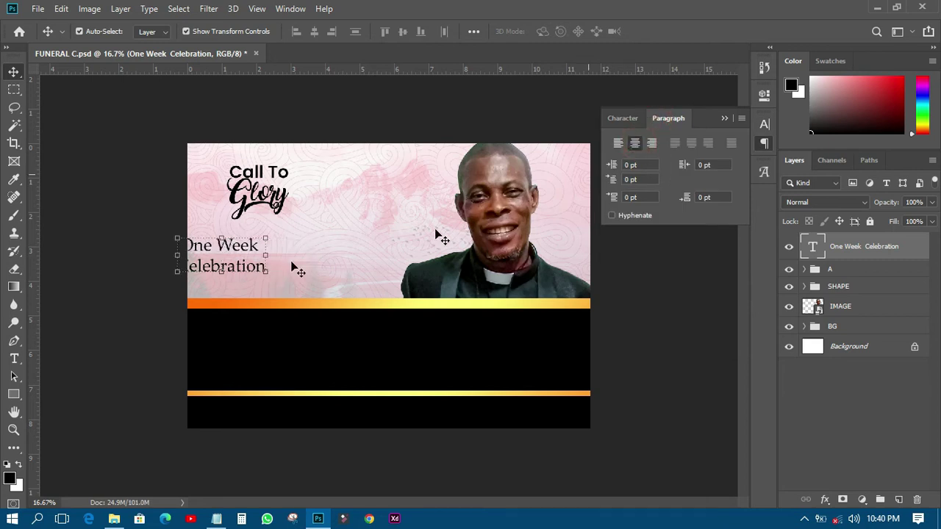
drag(246, 254, 298, 255)
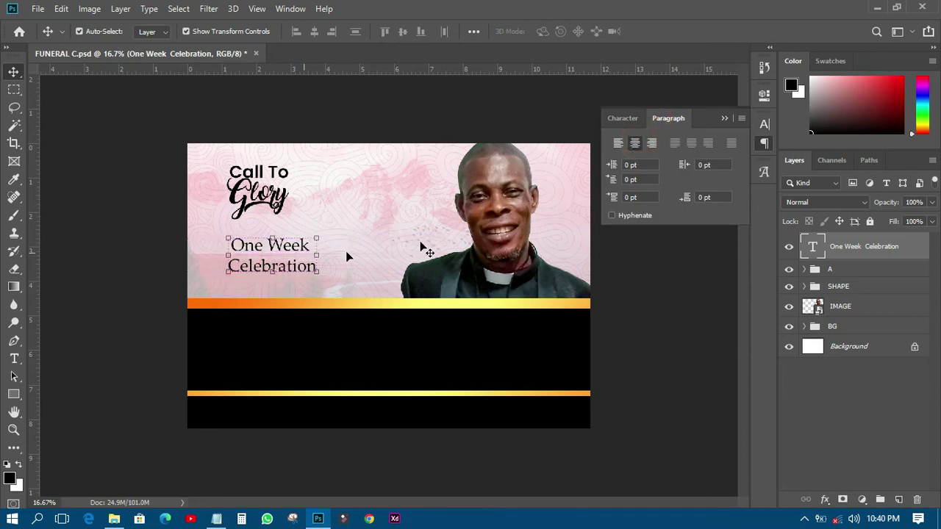
Try a 60 pt font size on the "One Week Celebration" text and undo it.
click(625, 120)
click(663, 160)
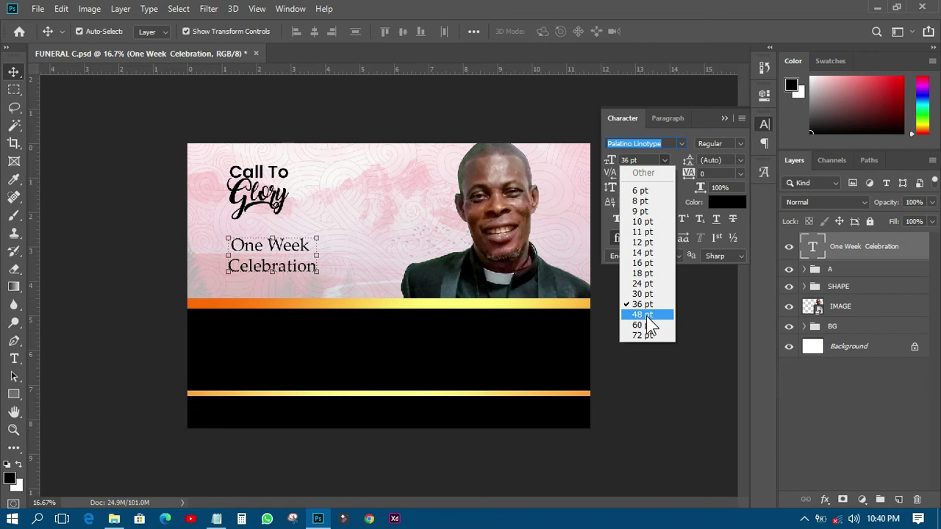
click(645, 325)
click(101, 277)
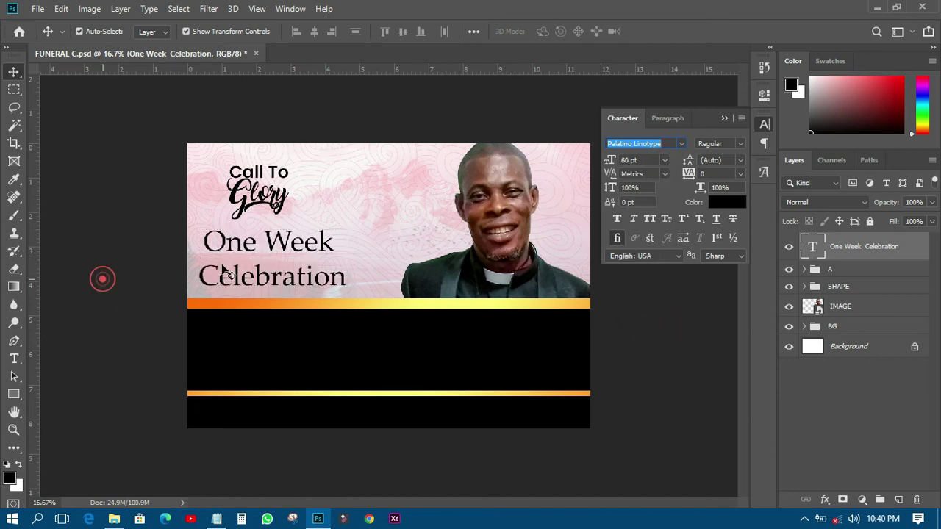
key(ctrl+z)
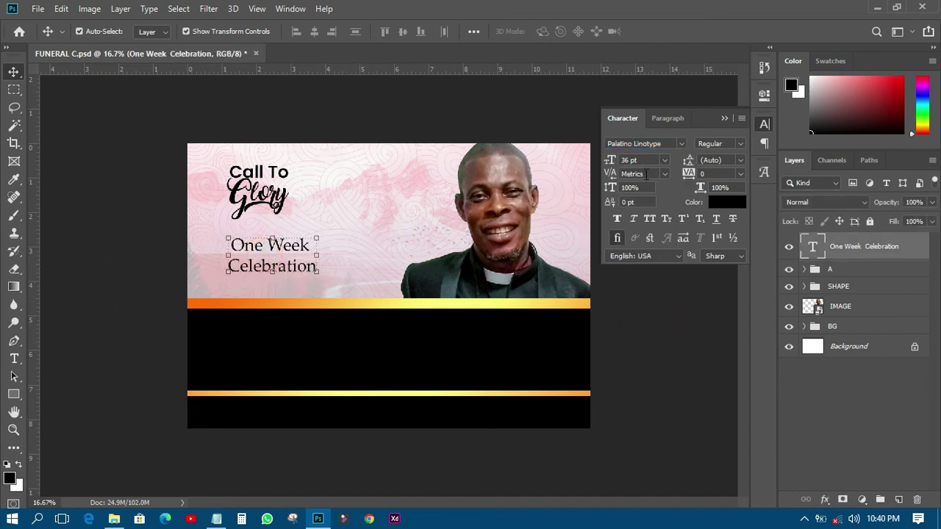
Set the "One Week Celebration" text to 72 pt and shift it slightly right, clear of the flyer's edge.
click(664, 160)
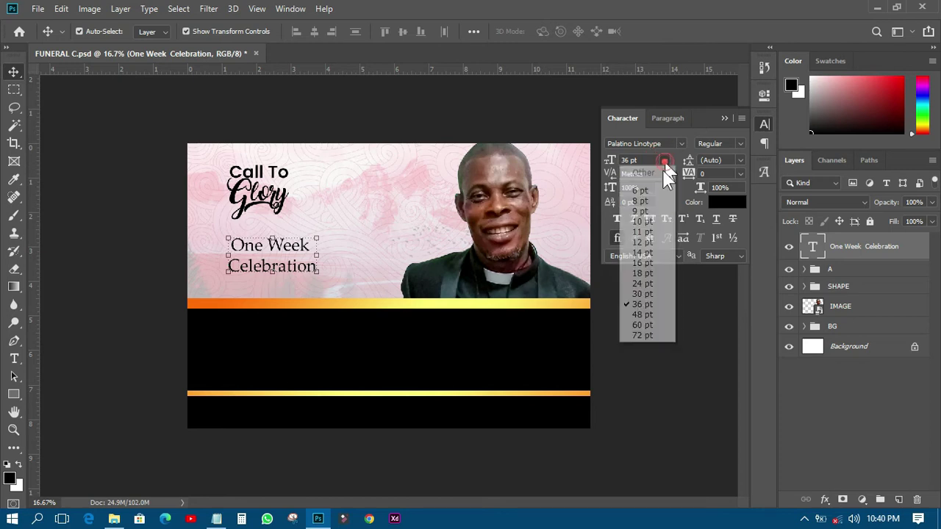
click(641, 335)
drag(265, 248, 291, 248)
Tighten the line spacing of the "One Week Celebration" text, trying 48 pt and settling on 50 pt leading.
click(740, 160)
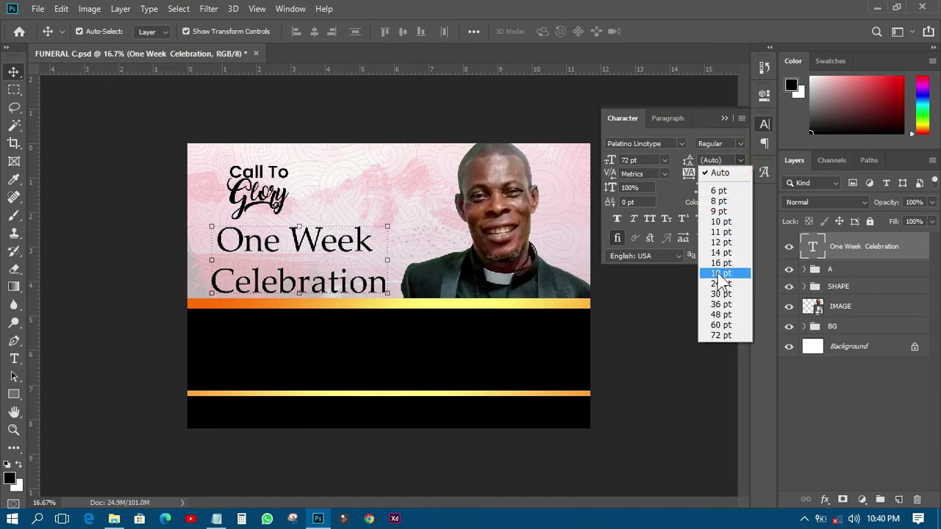
click(718, 274)
click(741, 160)
click(721, 314)
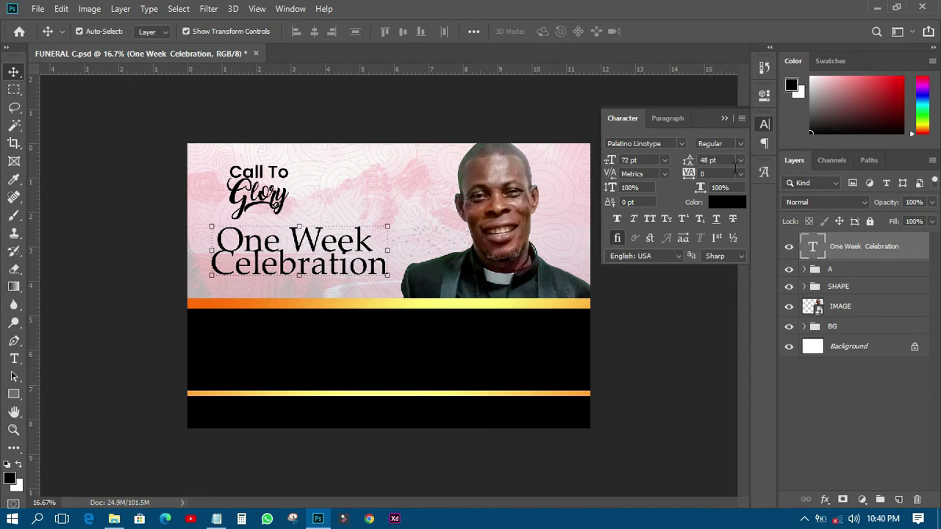
click(712, 160)
text(50)
key(Return)
drag(245, 266, 239, 266)
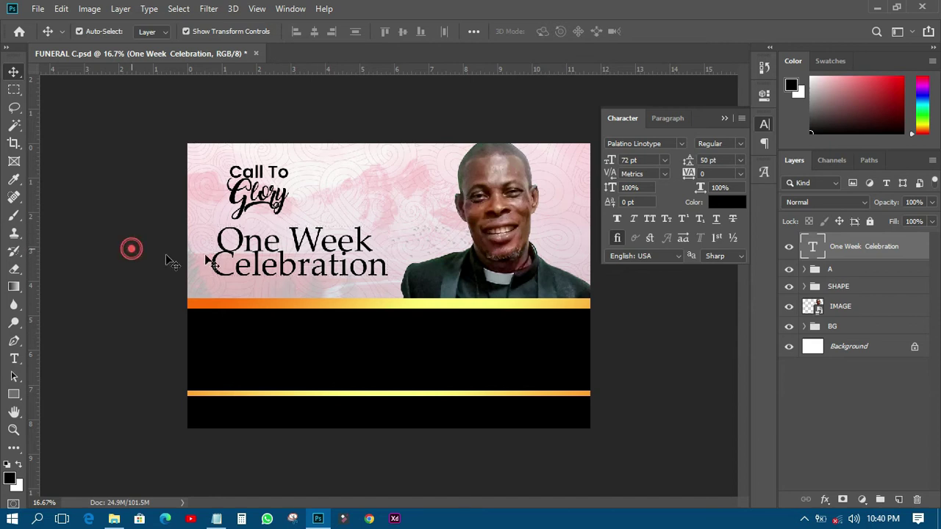
Make the "One Week Celebration" text bold and set its leading to 60 pt.
click(739, 140)
click(738, 175)
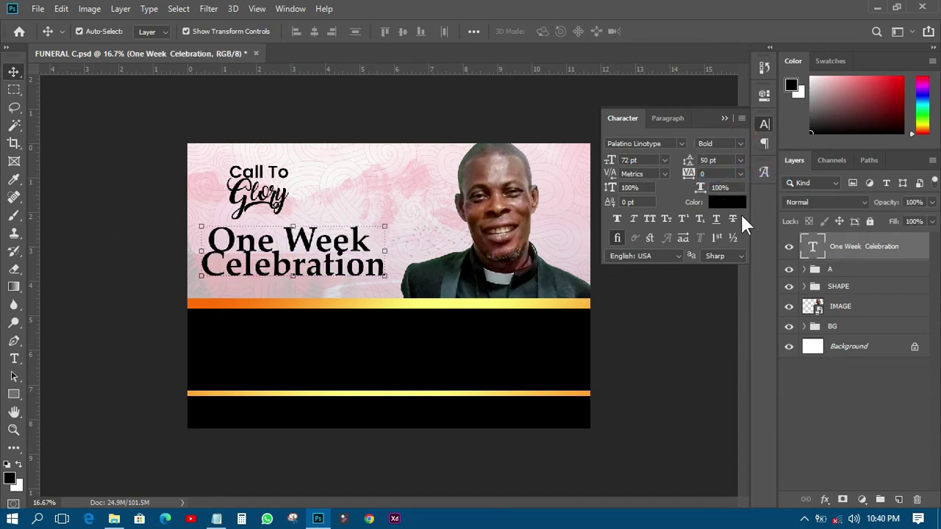
click(740, 159)
click(719, 326)
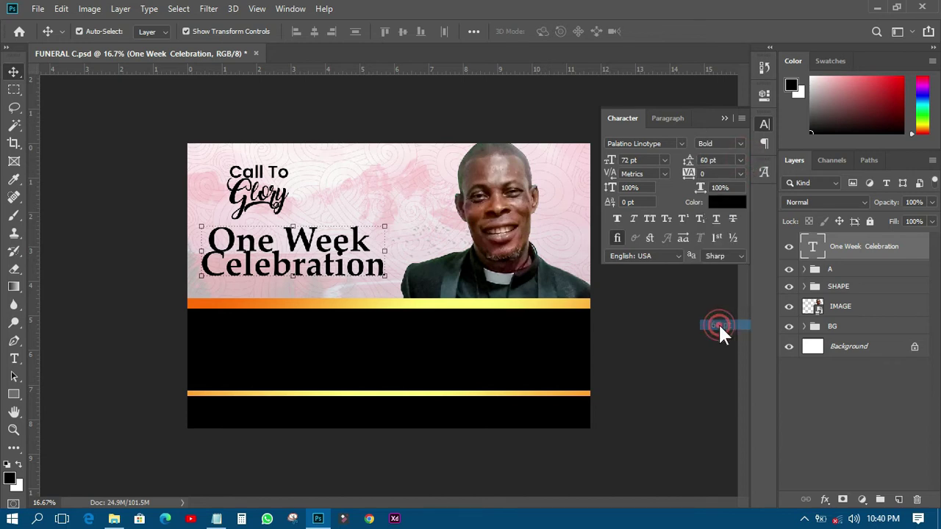
Nudge the "One Week Celebration" text slightly into place, deselect its layer and save the document.
click(105, 235)
mouse_move(302, 249)
mouse_down()
mouse_move(287, 241)
mouse_move(303, 249)
mouse_up()
click(130, 164)
click(39, 9)
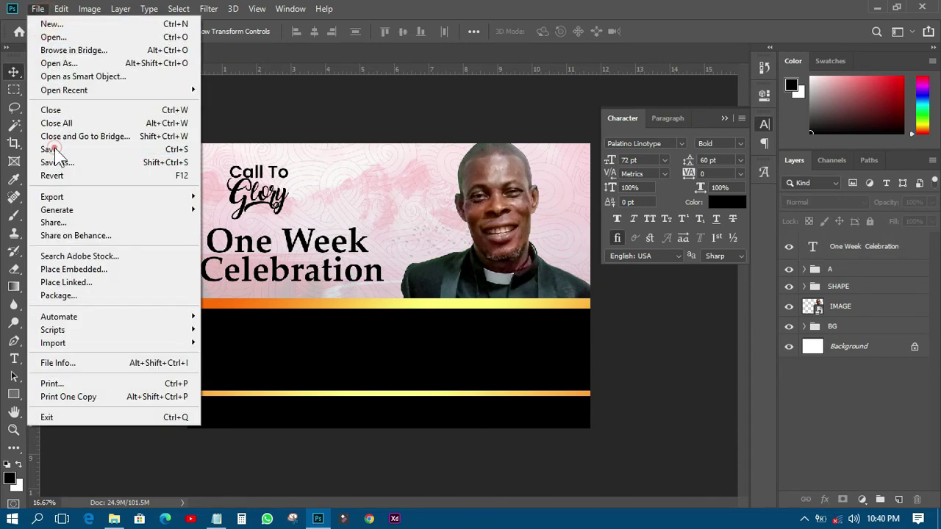
click(49, 149)
Copy the reverend's full-name line from the INFO note and paste it as a new text layer in the black panel.
click(216, 519)
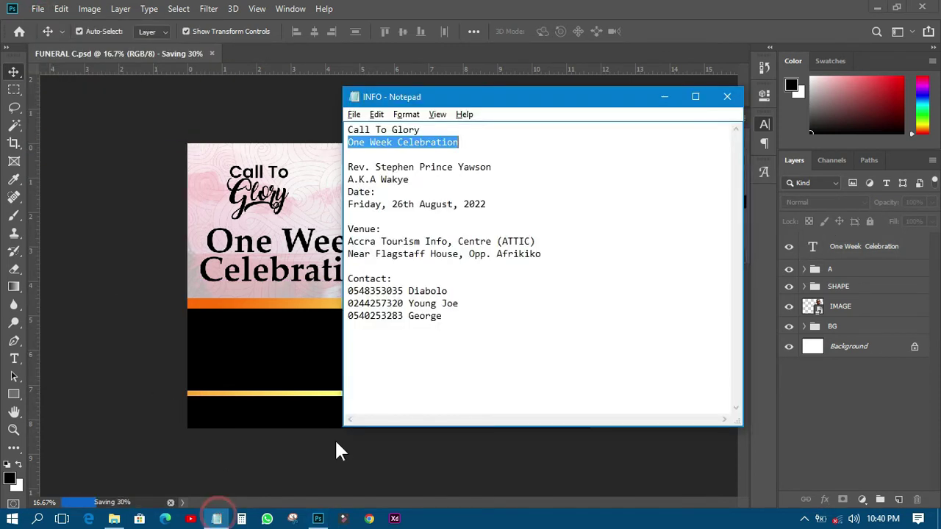
drag(348, 168, 502, 167)
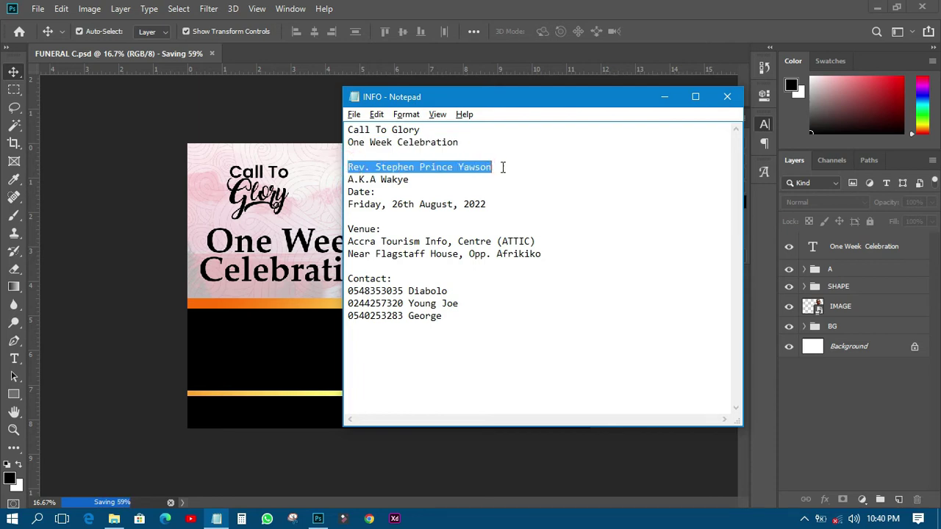
right_click(463, 168)
click(494, 210)
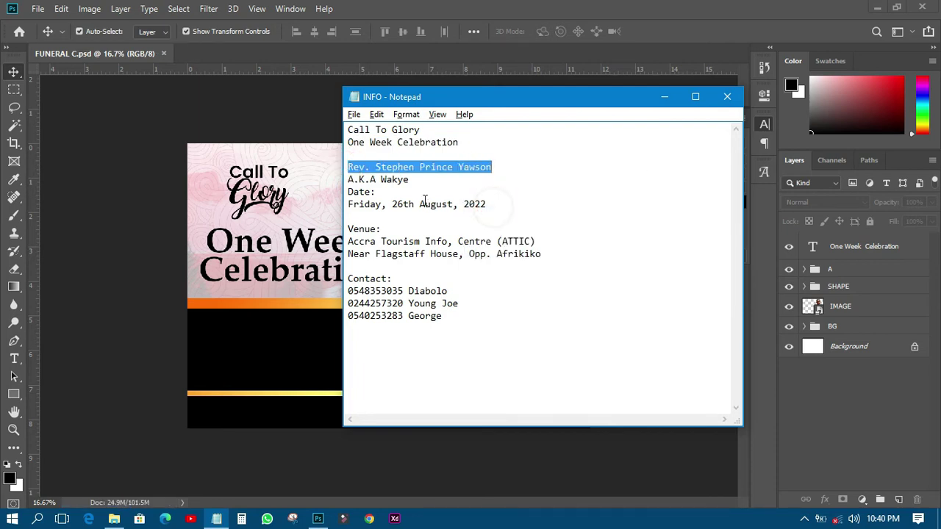
click(211, 263)
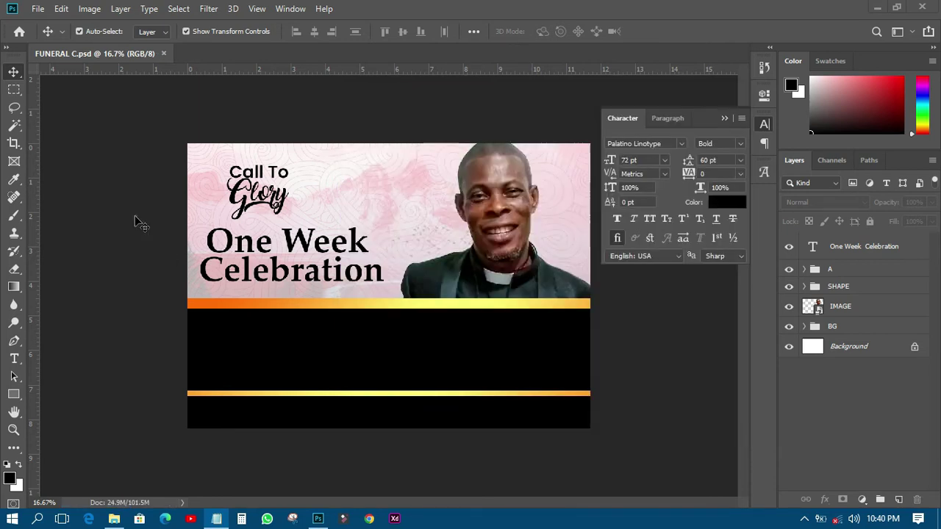
click(14, 358)
click(238, 348)
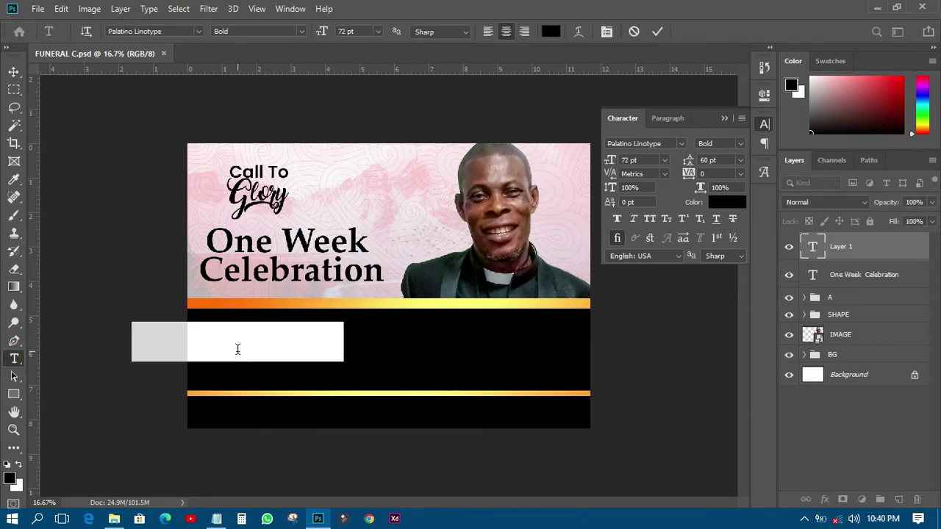
right_click(238, 349)
click(263, 129)
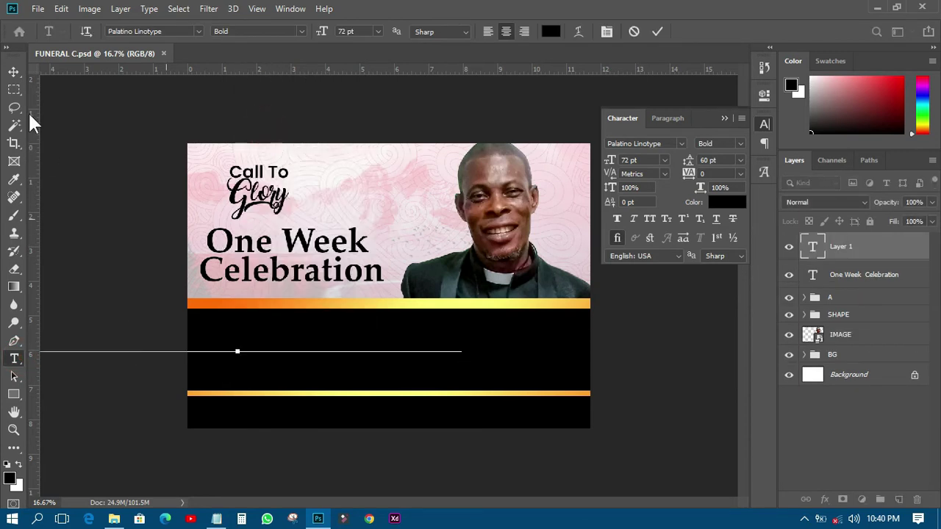
click(14, 72)
Color the name text light yellow (fff76e), sampled from the upper gold strip.
click(726, 202)
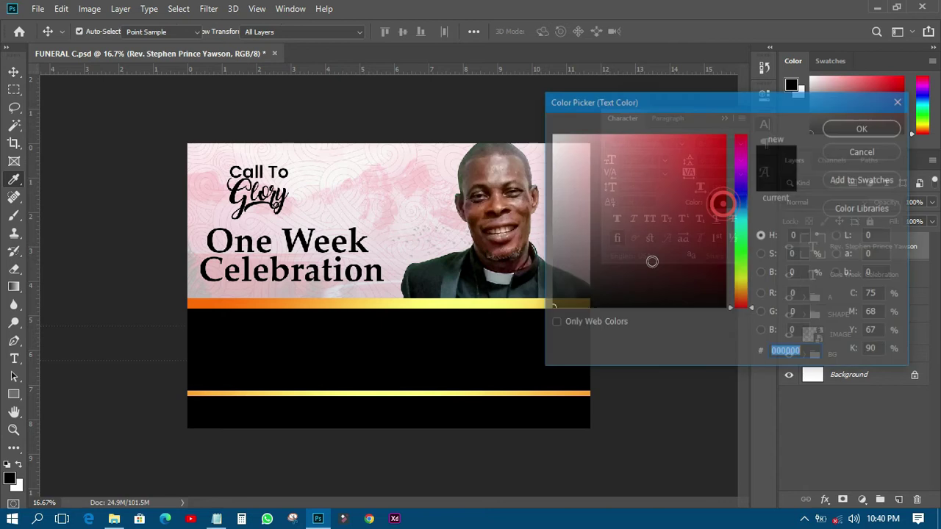
click(497, 303)
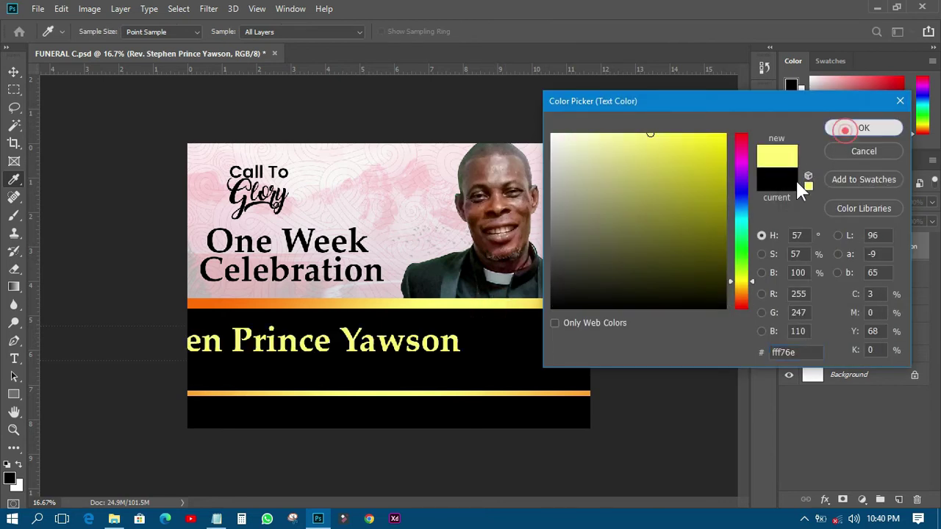
click(845, 129)
Set the name text to 60 pt and center it across the black panel between the gold strips.
drag(379, 343, 539, 344)
click(664, 160)
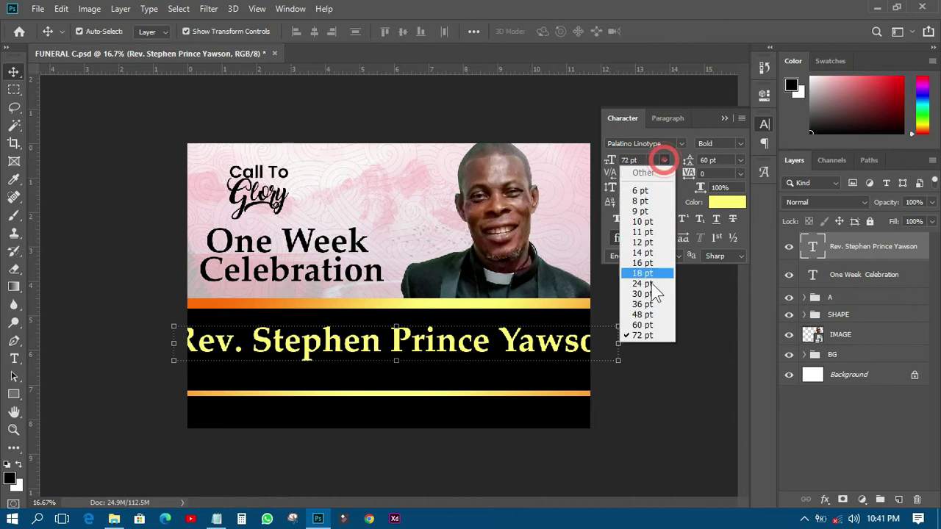
click(646, 323)
click(649, 338)
drag(510, 354, 502, 355)
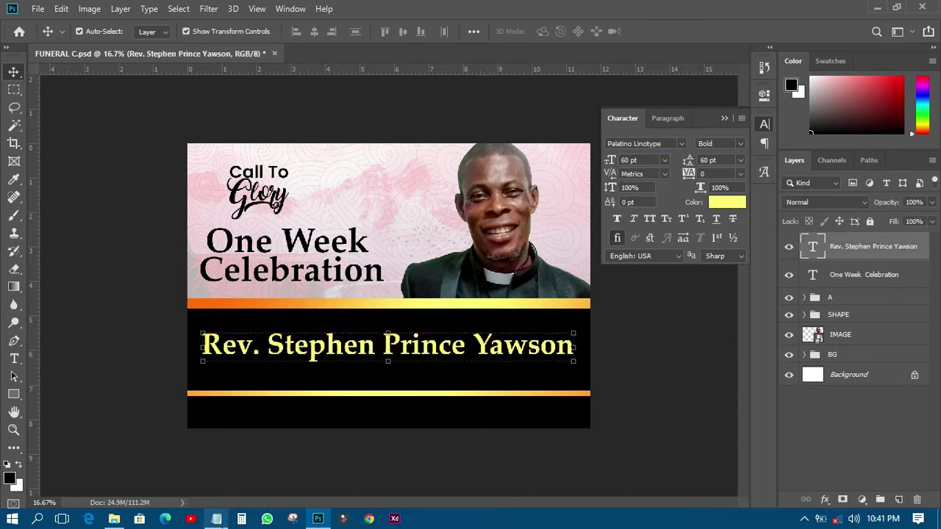
Copy the A.K.A line from the INFO note and paste it as a new text layer below the name.
click(215, 519)
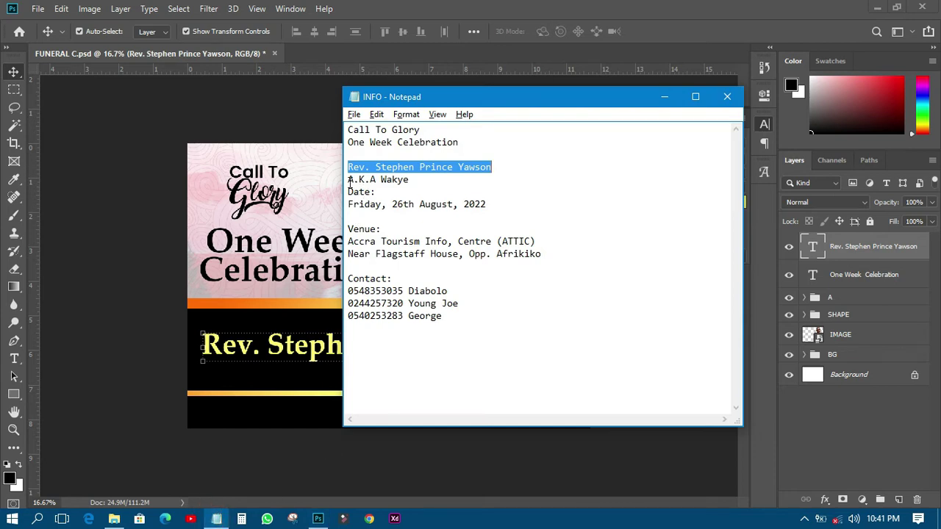
drag(349, 184, 420, 185)
right_click(393, 182)
click(423, 225)
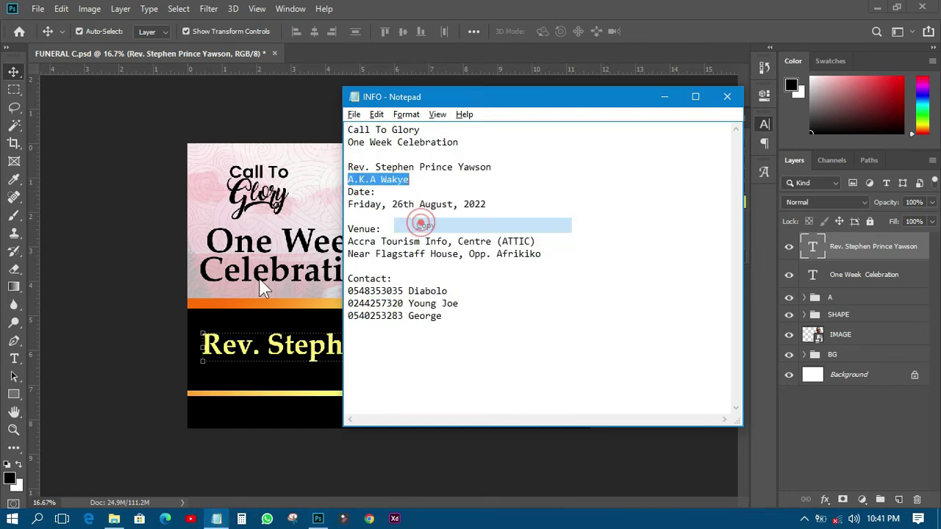
click(153, 264)
click(15, 360)
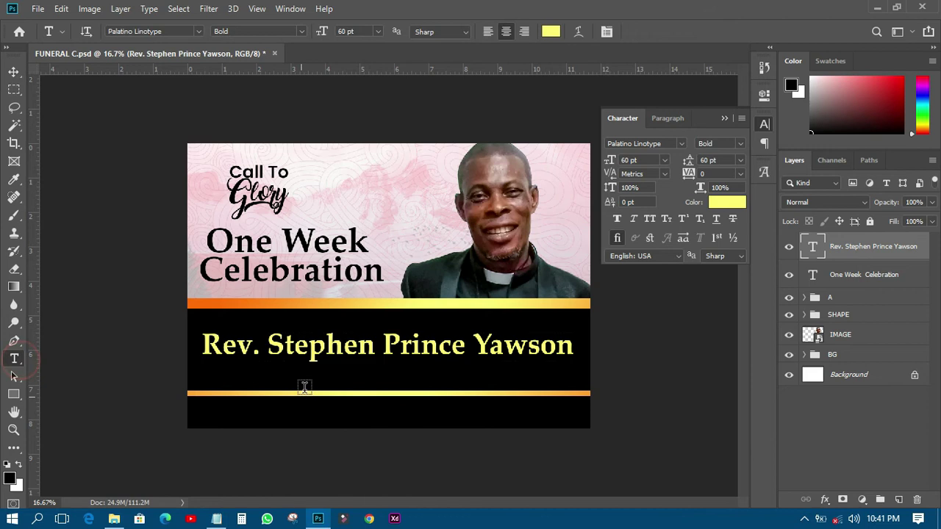
click(305, 378)
right_click(307, 380)
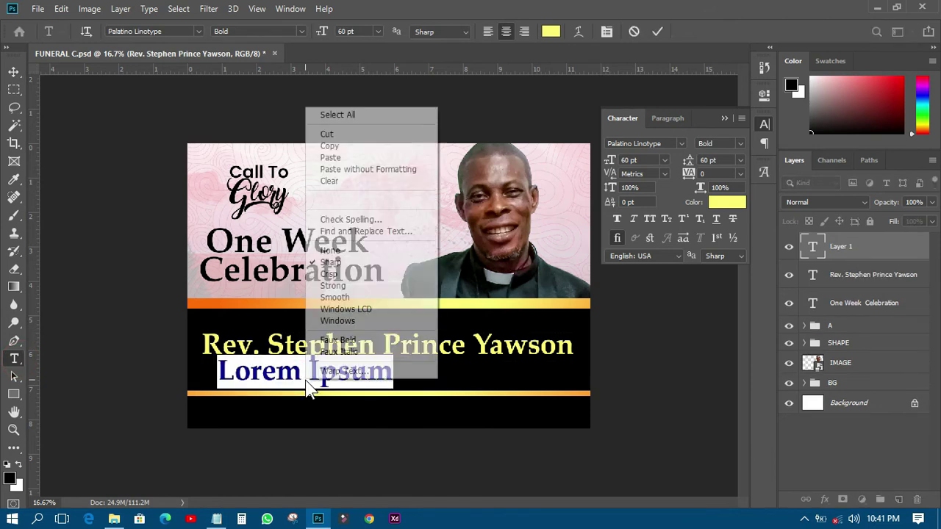
click(332, 155)
click(17, 66)
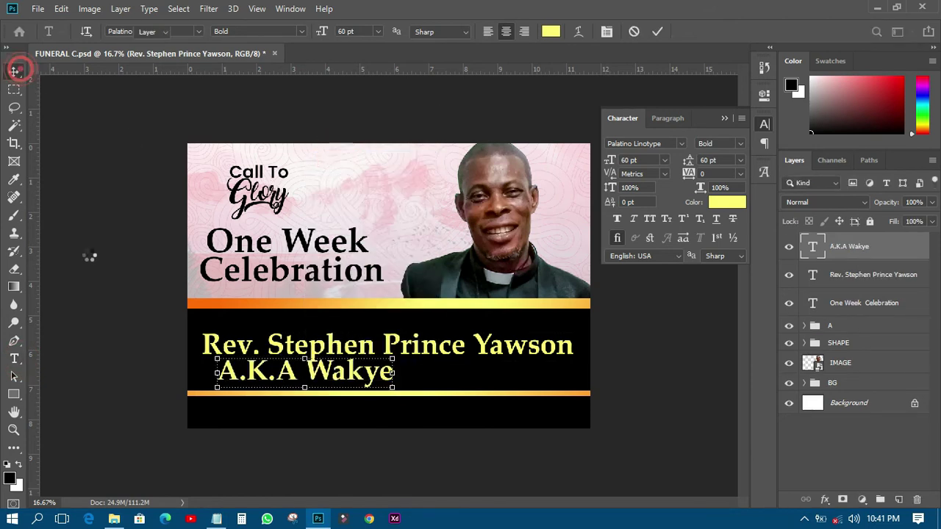
Move the A.K.A line so it is centered under the name, and raise the name line slightly.
drag(375, 370, 437, 341)
click(430, 462)
click(435, 344)
drag(434, 386, 438, 384)
Reduce the A.K.A text to 48 pt, nudge it into place beneath the name and save the document.
click(665, 161)
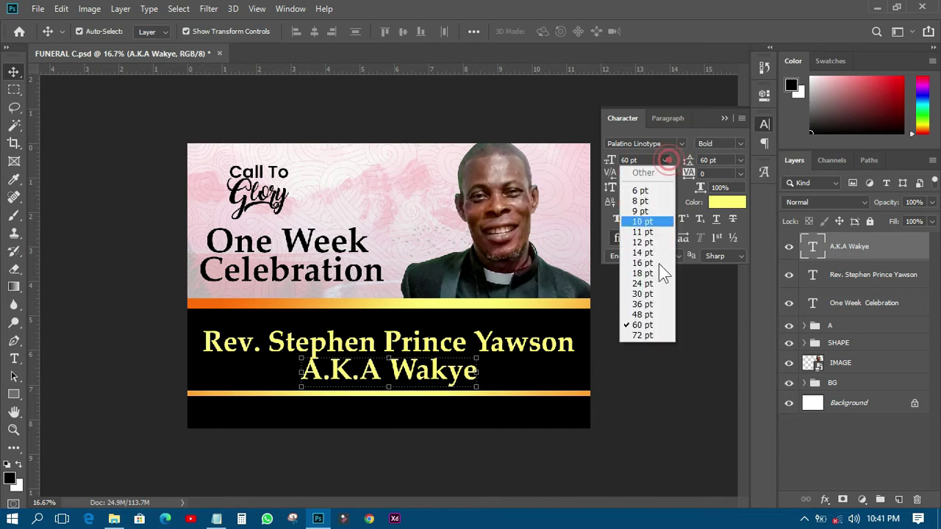
click(640, 311)
click(389, 448)
drag(420, 387, 416, 384)
click(360, 462)
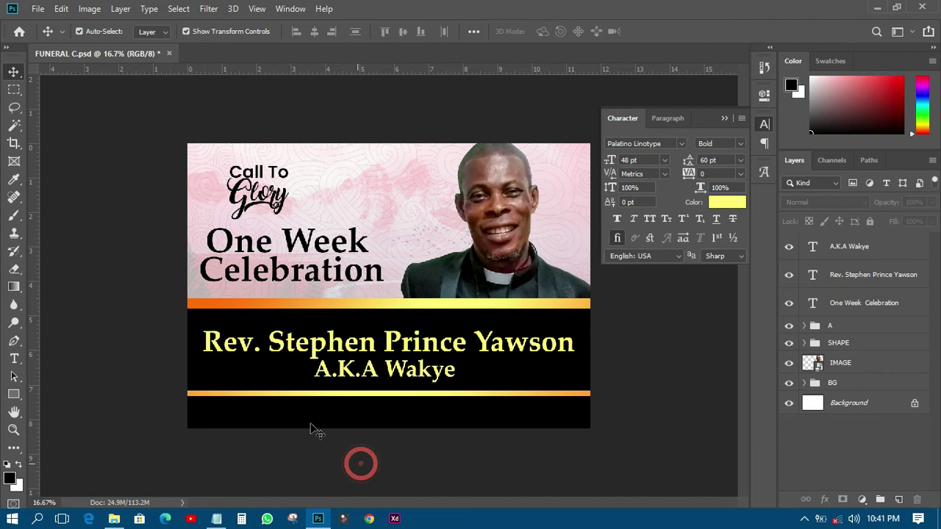
click(37, 10)
click(64, 151)
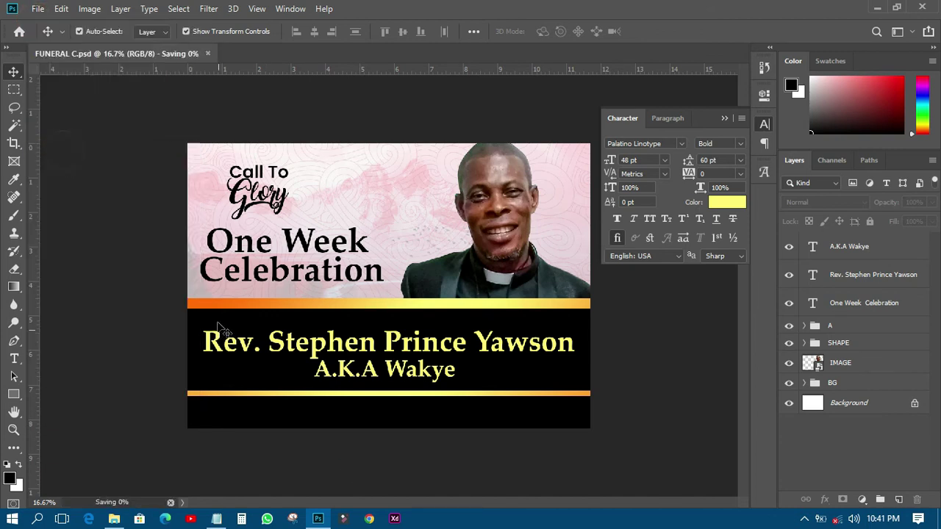
Copy the "Date: Friday, 26th August, 2022" lines from the INFO note and paste them as new text below the lower gold strip.
click(216, 518)
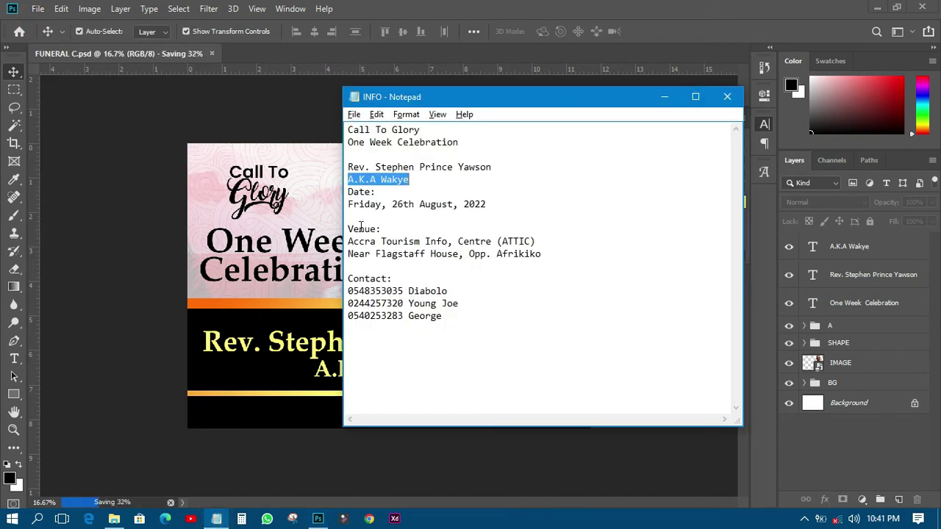
drag(346, 192, 481, 213)
right_click(463, 206)
click(496, 249)
click(93, 331)
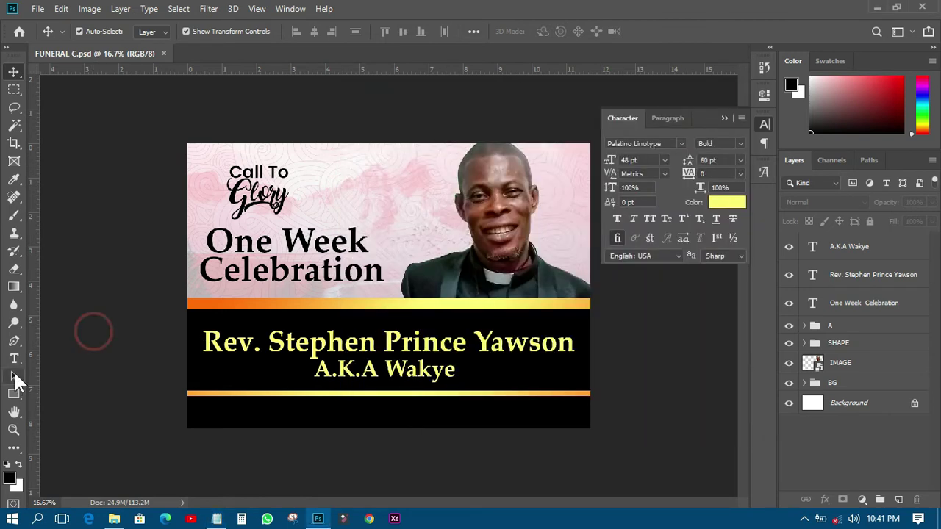
key(t)
click(207, 409)
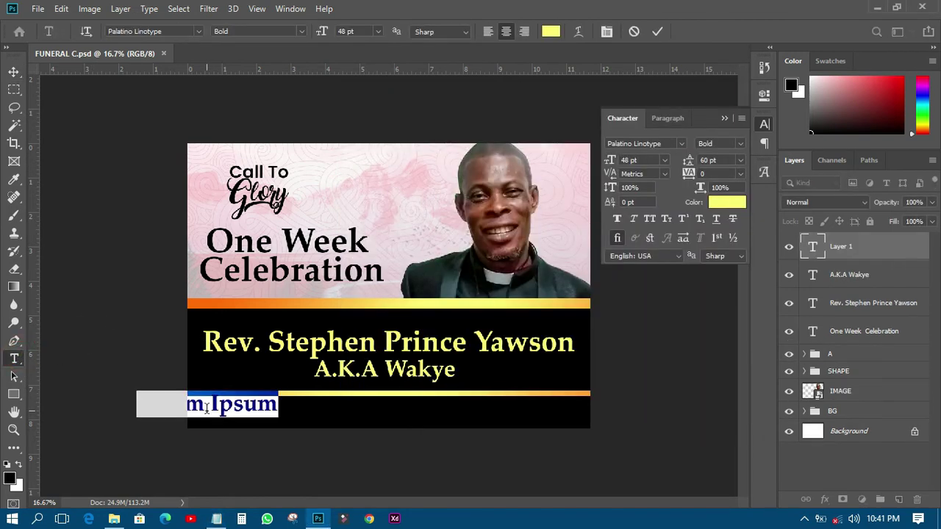
right_click(208, 409)
click(234, 186)
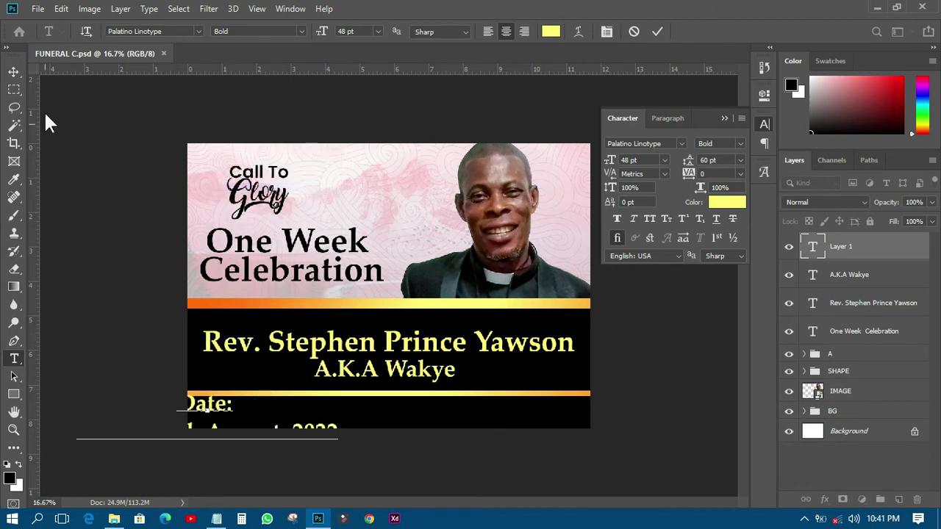
click(14, 73)
Set the date text to automatic leading, the Poppins font and a size of 14 pt.
click(740, 159)
click(733, 173)
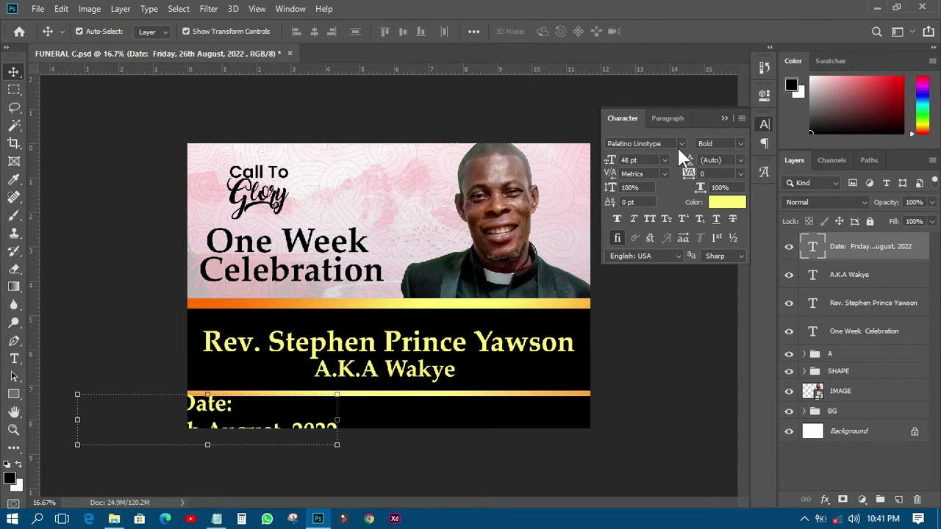
click(680, 143)
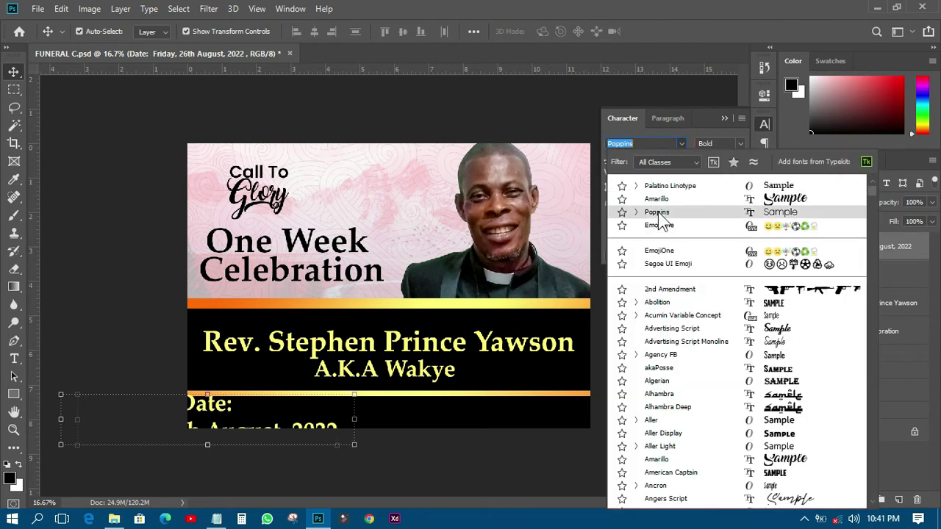
click(659, 212)
click(664, 159)
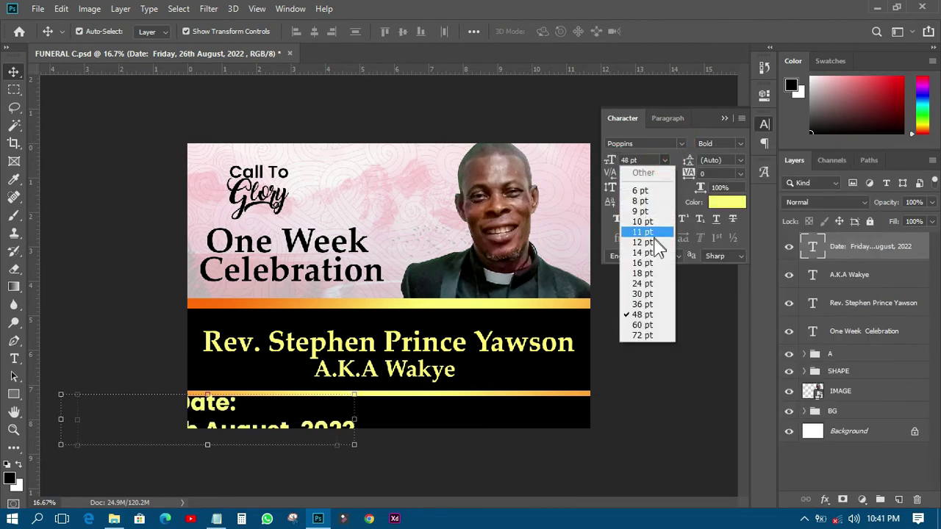
click(644, 253)
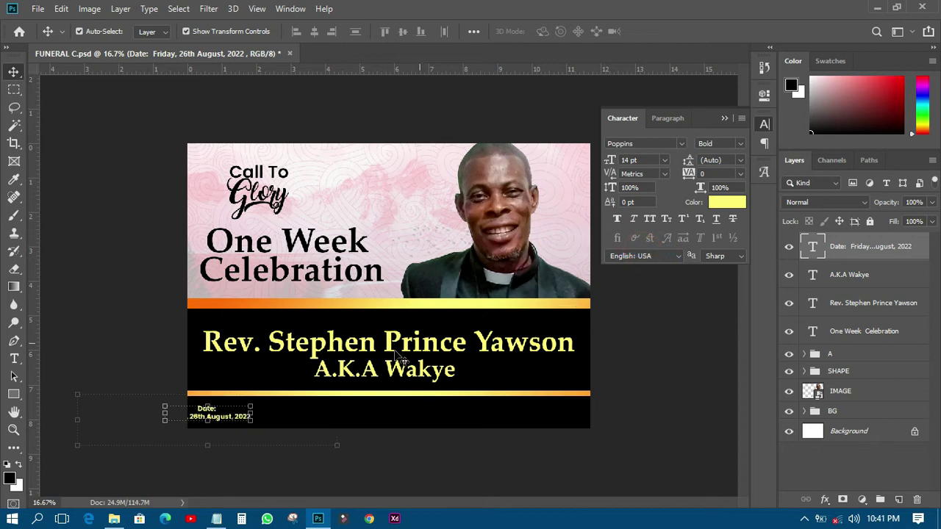
Switch the date text to the Regular style and color it white (ffffff).
click(739, 143)
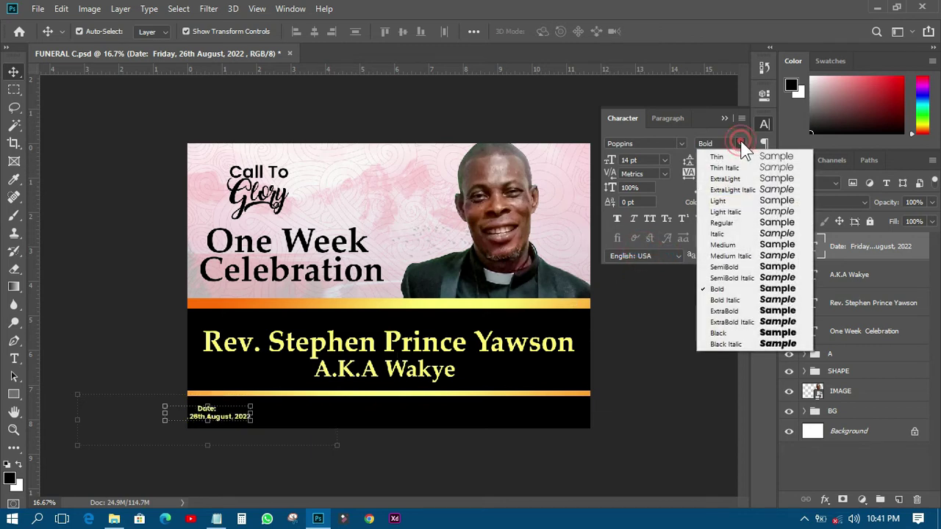
click(742, 214)
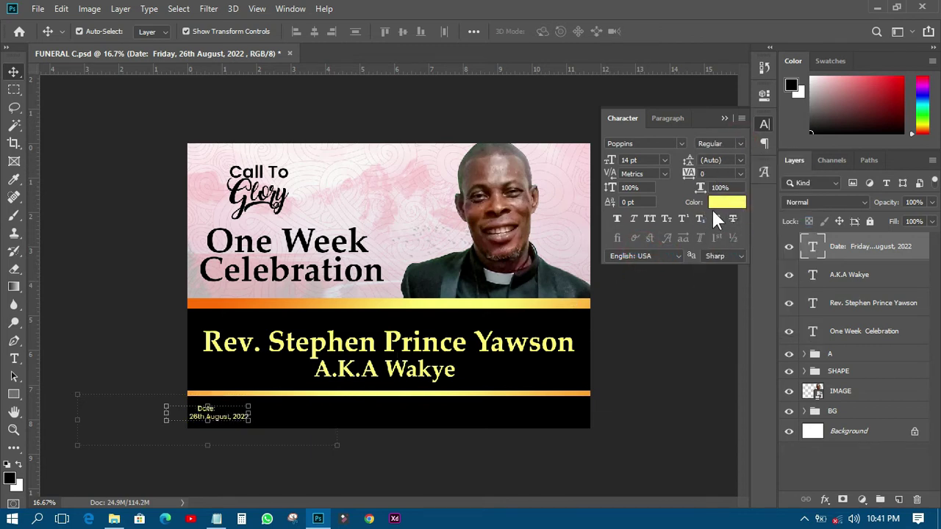
click(712, 206)
text(ffffff)
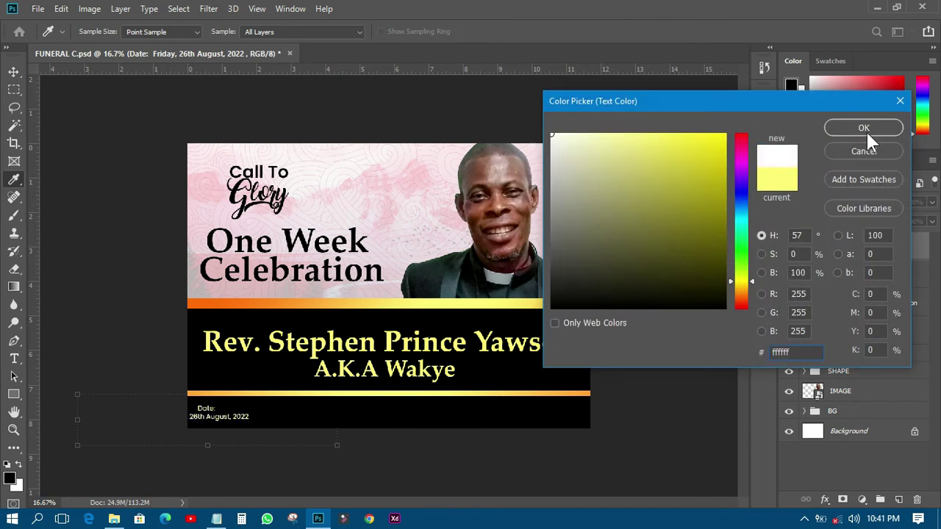
click(864, 129)
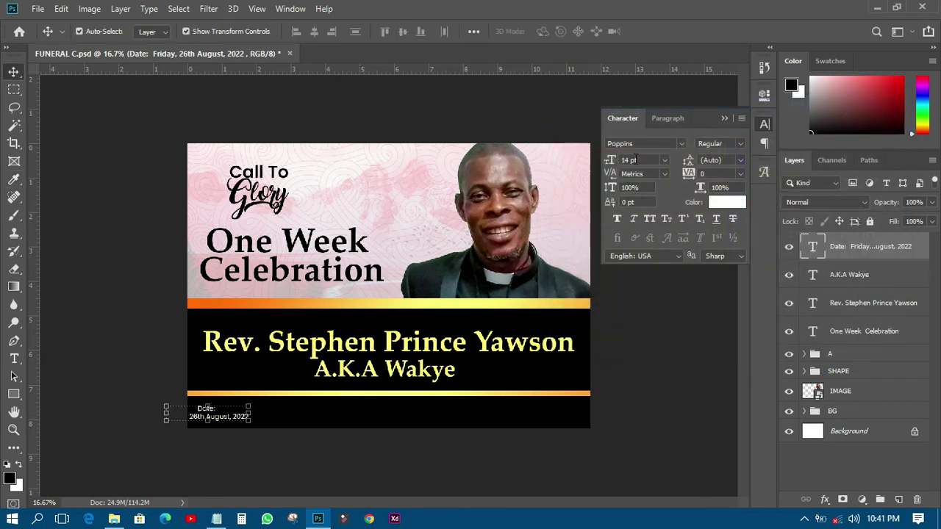
Left-align the date text and shift it slightly toward the flyer's left edge.
click(666, 117)
click(617, 142)
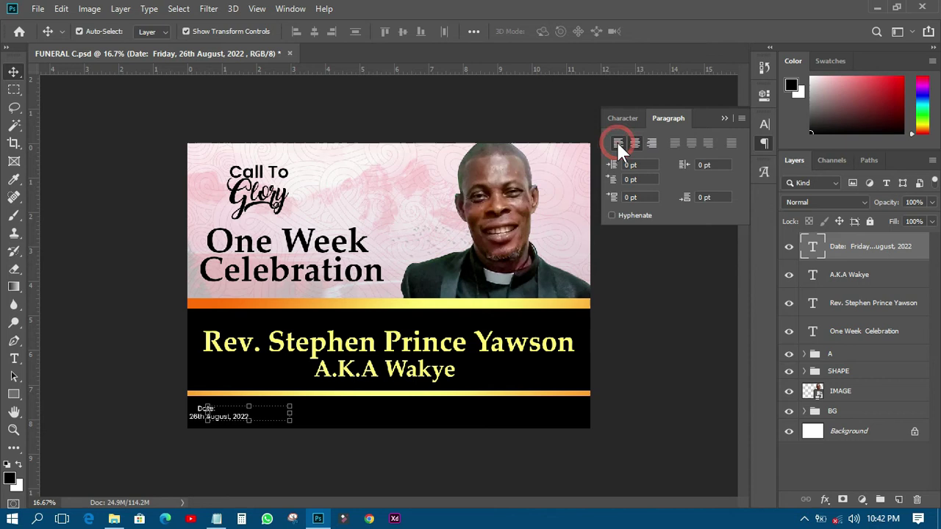
scroll(257, 420, up, 3)
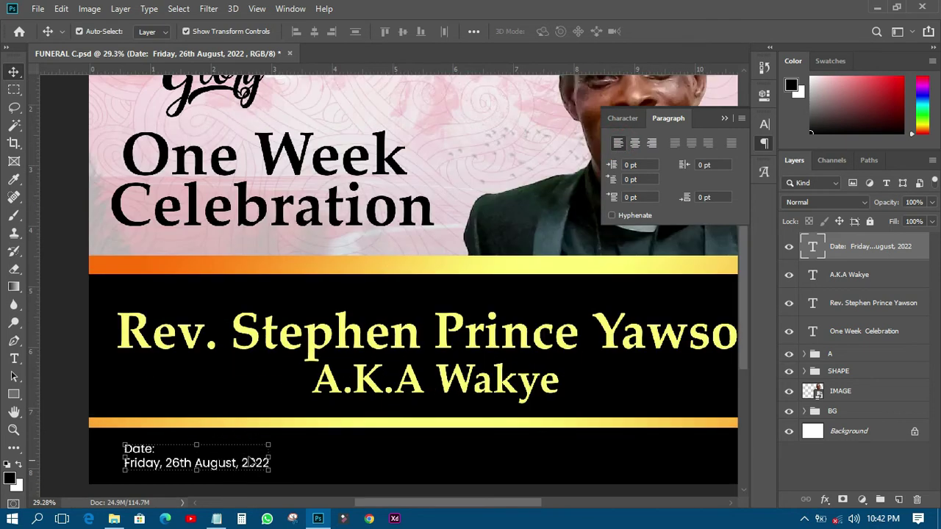
drag(236, 470, 224, 471)
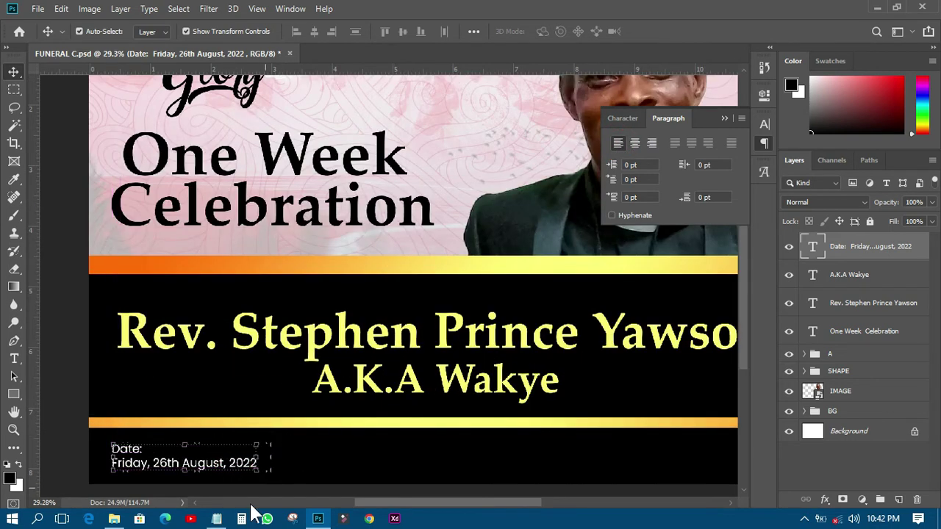
Copy the venue lines from the INFO note and paste them as a new text layer to the right of the date.
click(217, 520)
drag(352, 230, 564, 271)
right_click(517, 253)
click(542, 293)
click(71, 325)
click(15, 359)
click(321, 458)
right_click(321, 459)
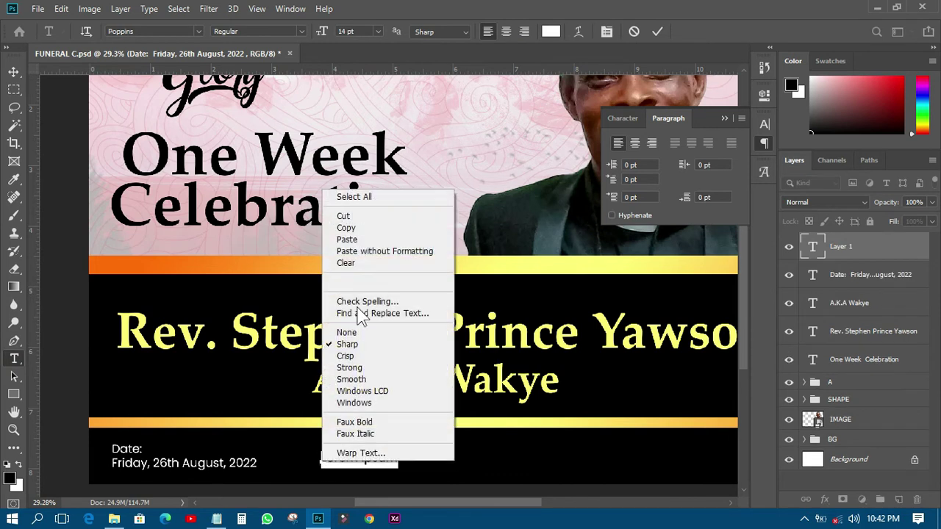
click(353, 241)
click(13, 71)
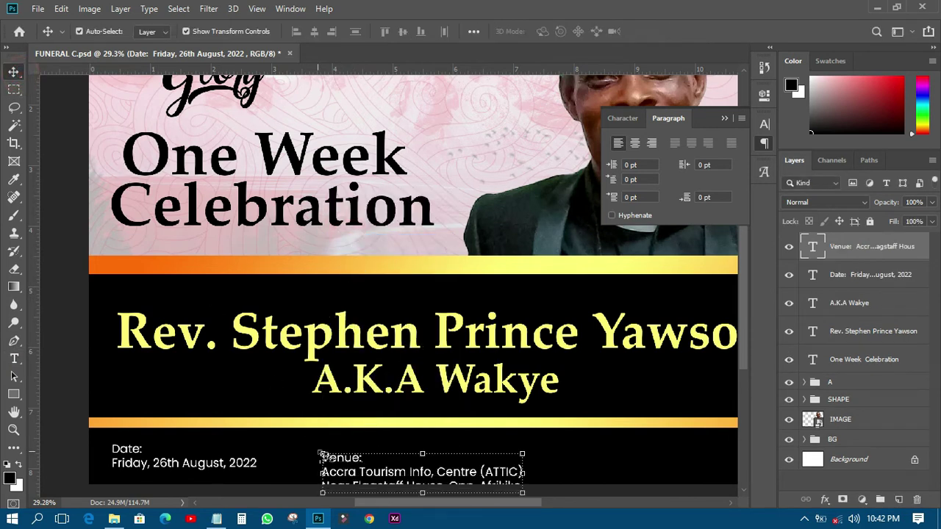
Move the venue text up so it fits inside the black footer, and copy the contact lines from the INFO note.
drag(345, 470, 341, 453)
click(217, 519)
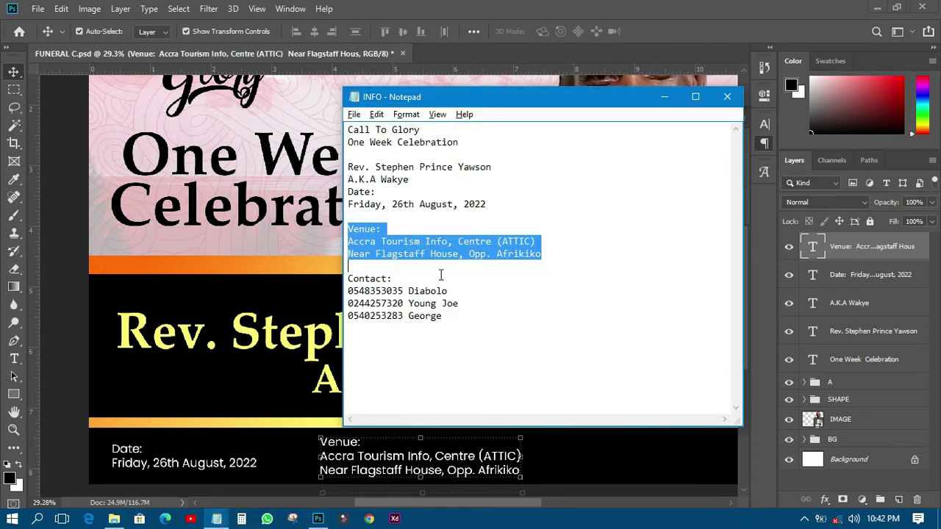
drag(349, 278, 473, 322)
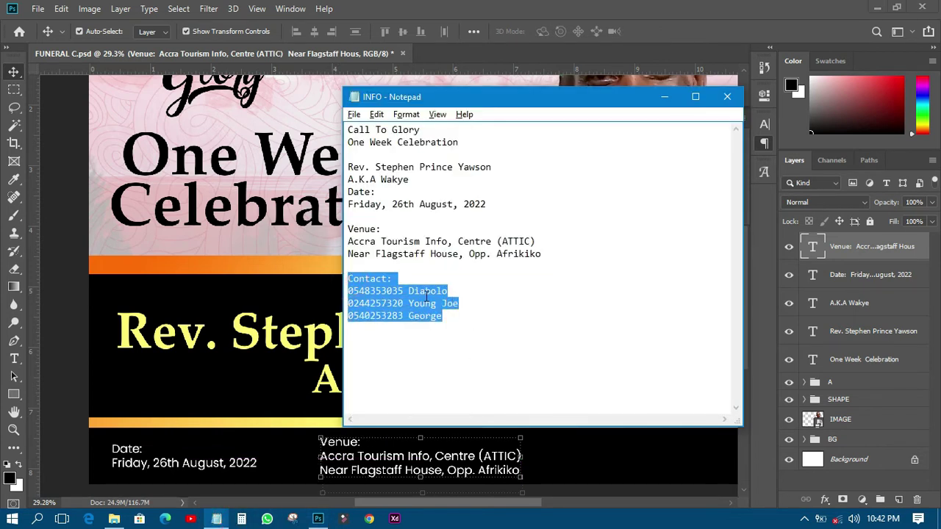
right_click(426, 295)
click(458, 340)
click(88, 333)
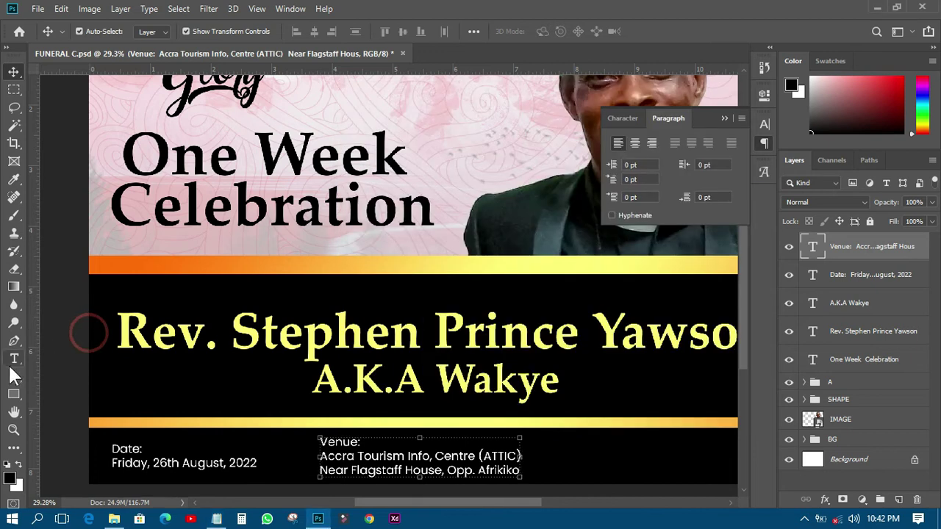
Paste the contact lines as a new text layer to the right of the venue and fit it inside the footer.
click(14, 358)
click(585, 458)
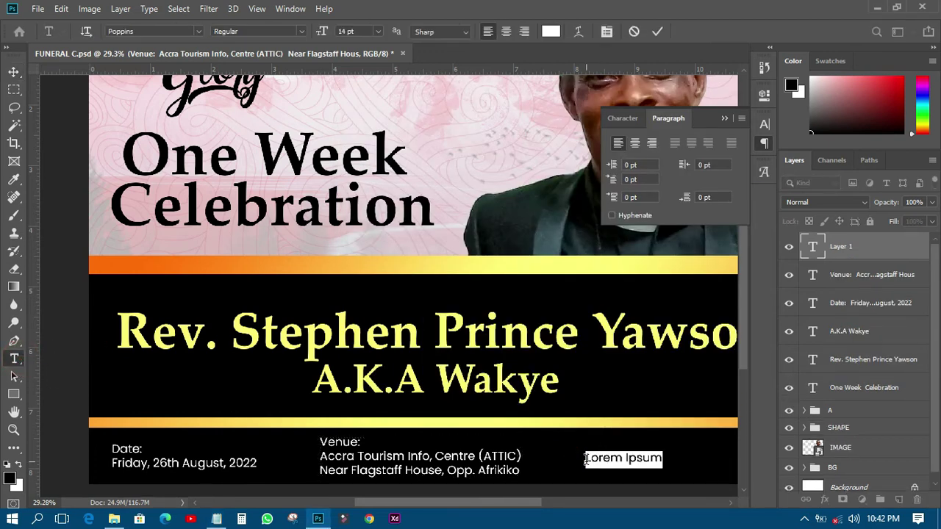
right_click(585, 458)
click(632, 241)
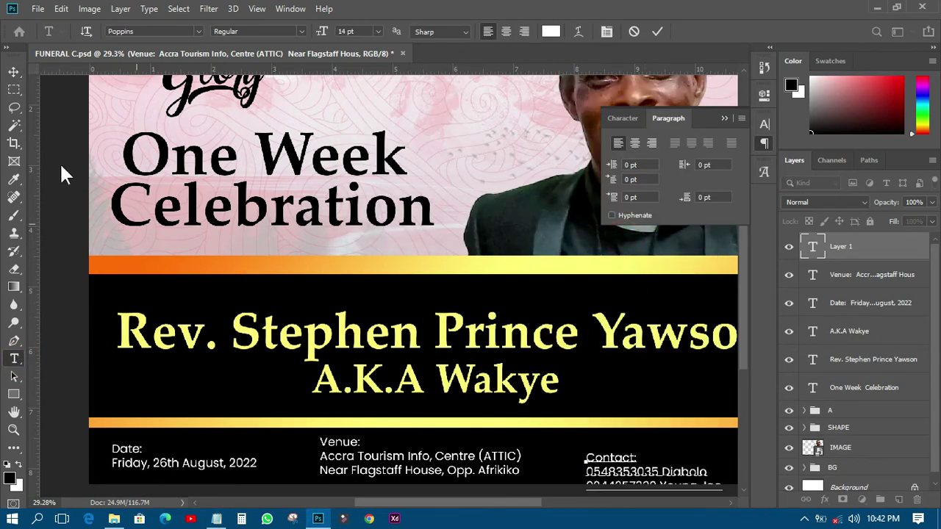
click(14, 71)
drag(619, 476, 614, 454)
click(70, 370)
scroll(294, 408, down, 2)
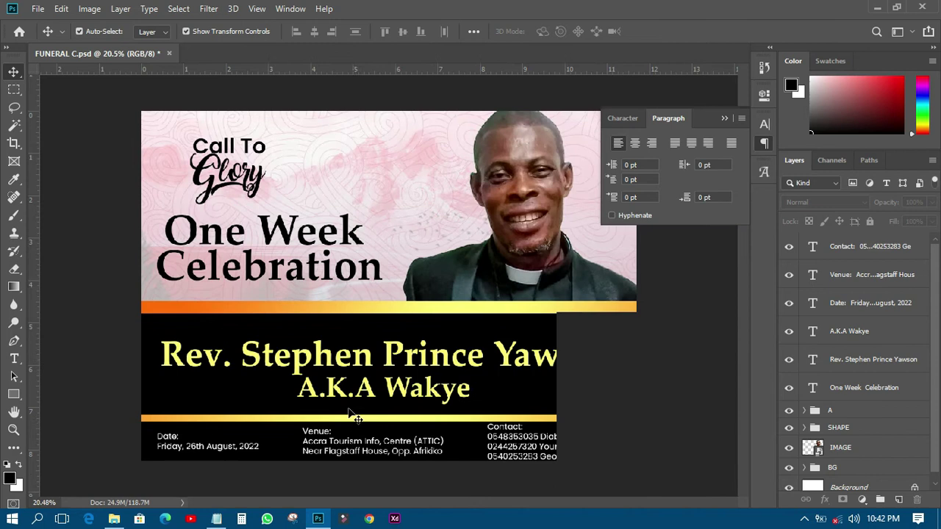
Save the flyer document and hide the paragraph settings.
click(38, 9)
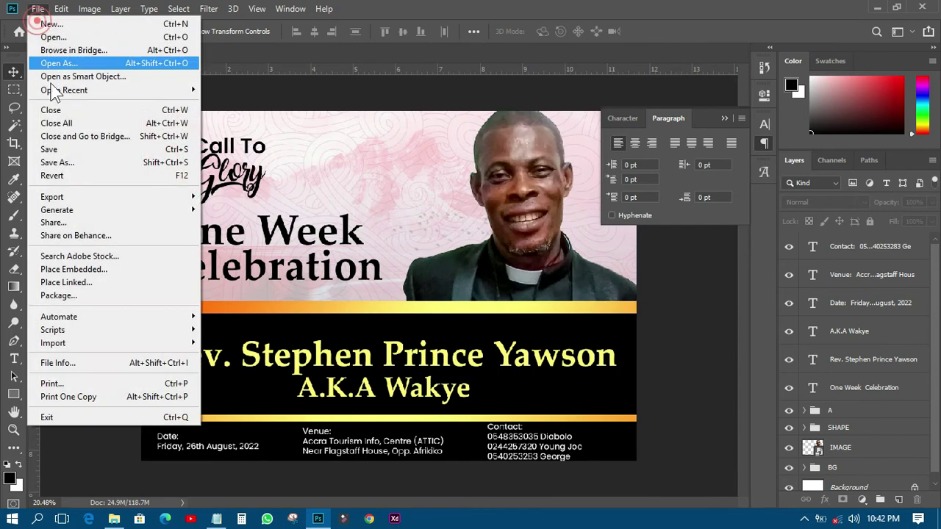
click(57, 152)
click(763, 142)
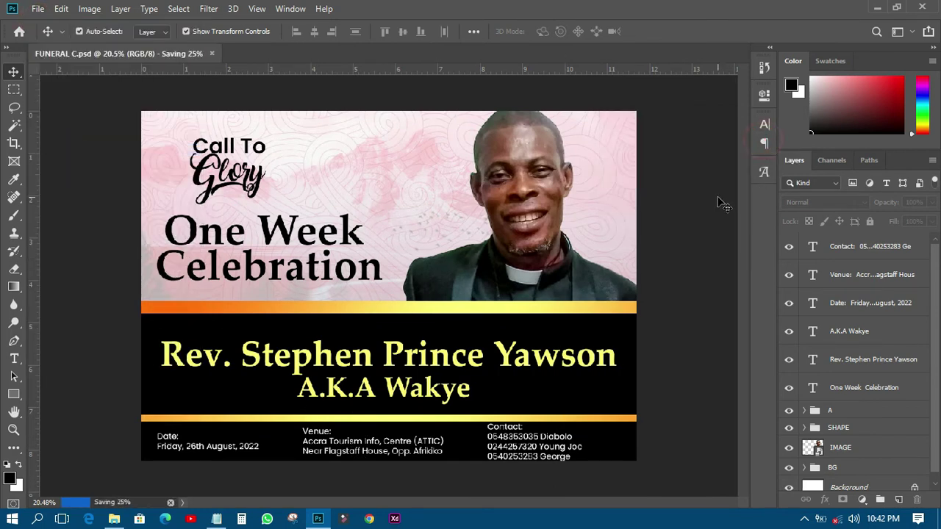
scroll(475, 390, up, 2)
scroll(470, 391, down, 2)
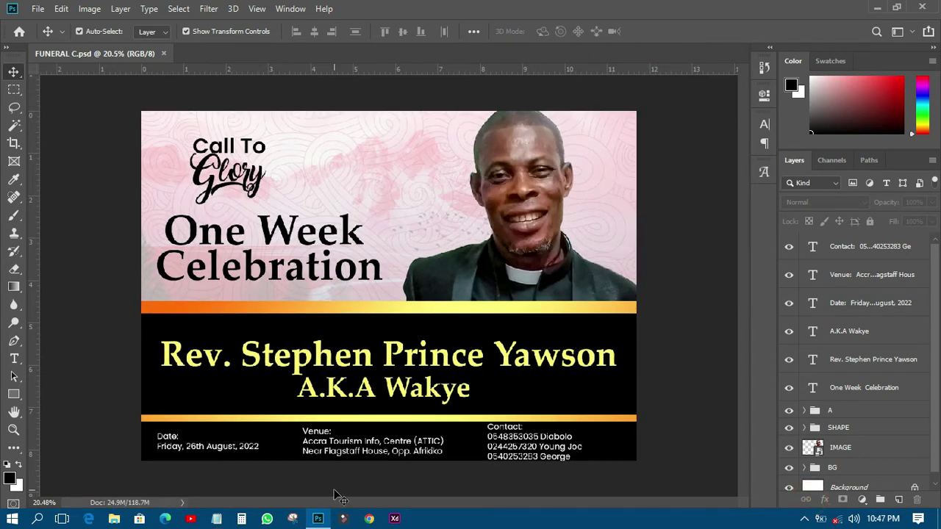
Switch from the Rectangle tool to the Ellipse tool for drawing shapes.
click(13, 395)
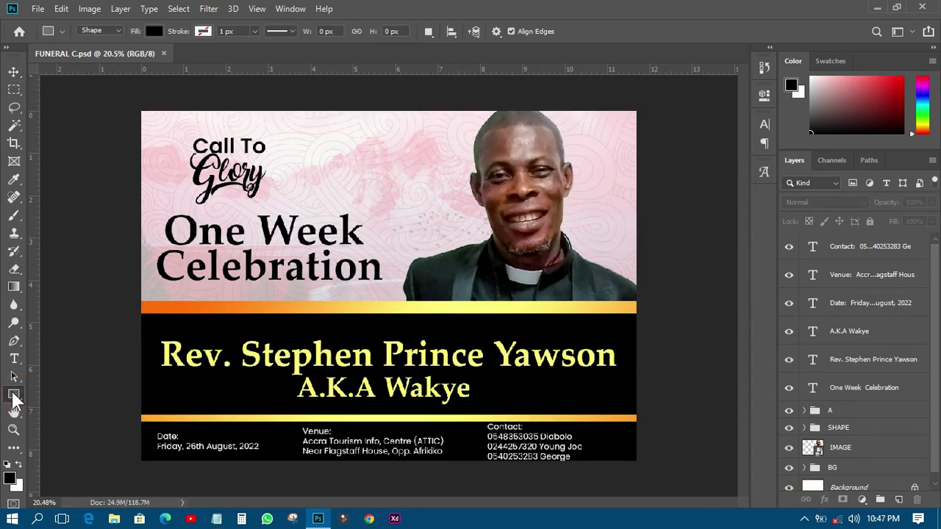
right_click(13, 397)
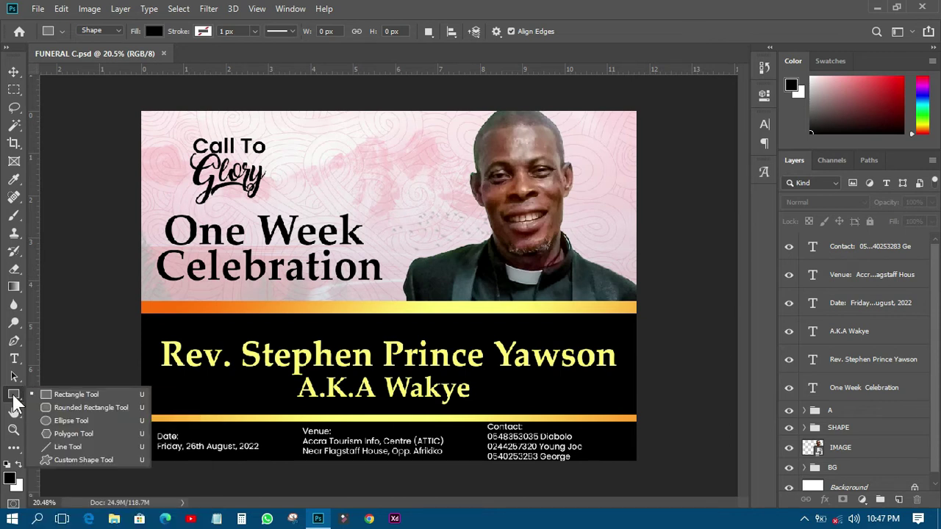
click(71, 421)
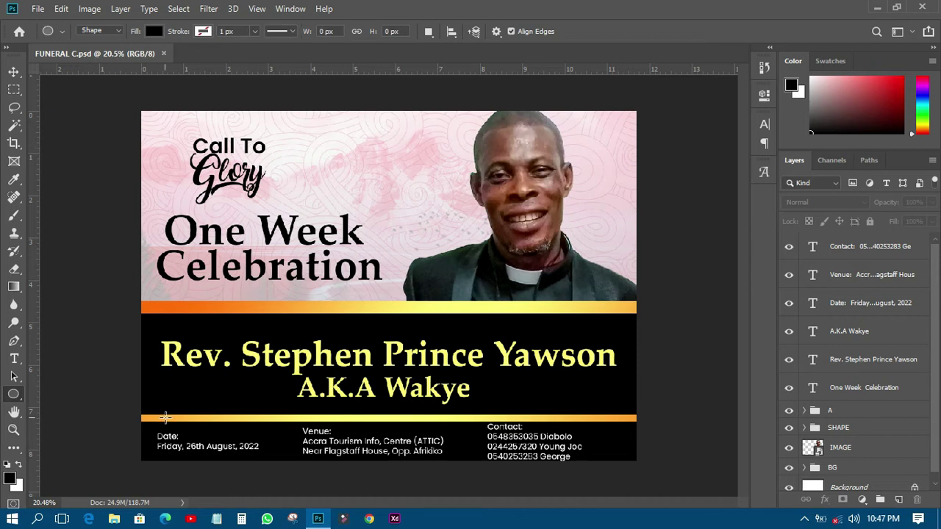
drag(394, 244, 469, 346)
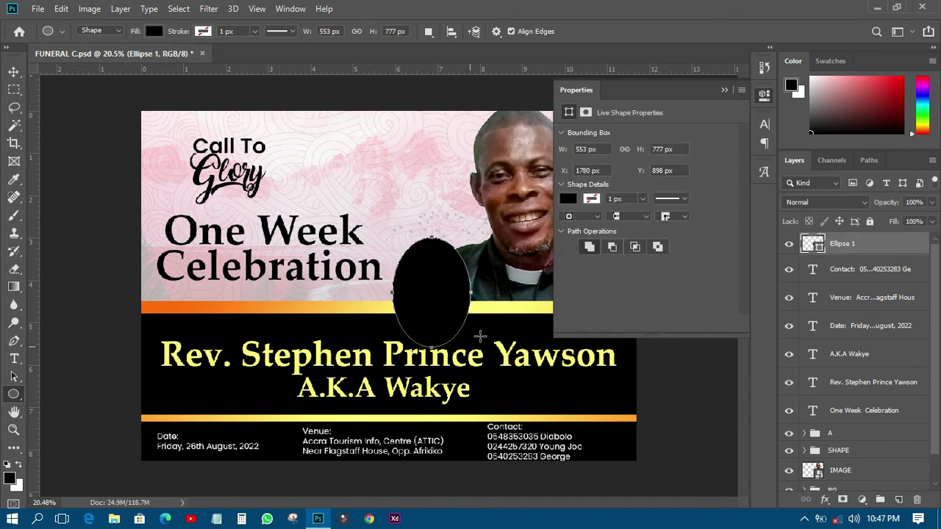
right_click(437, 284)
click(404, 283)
key(ctrl+z)
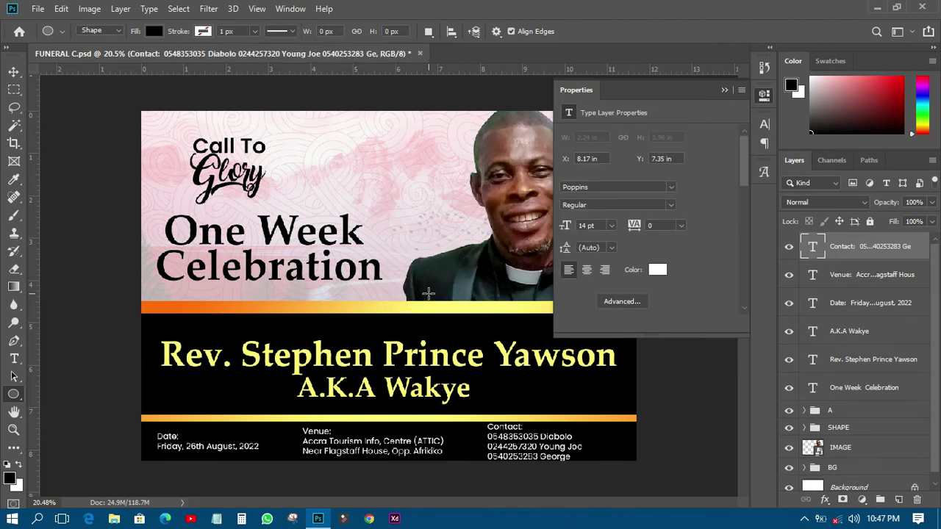
drag(394, 235, 488, 330)
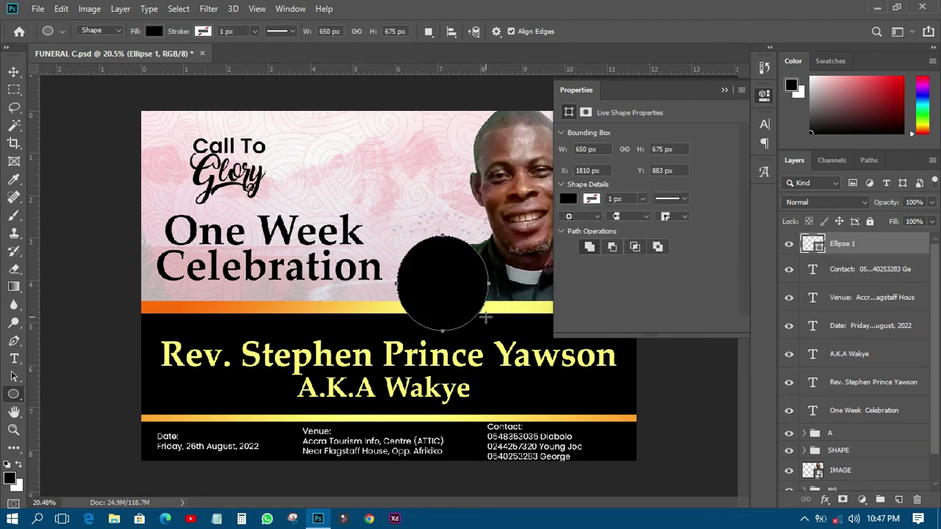
key(ctrl+z)
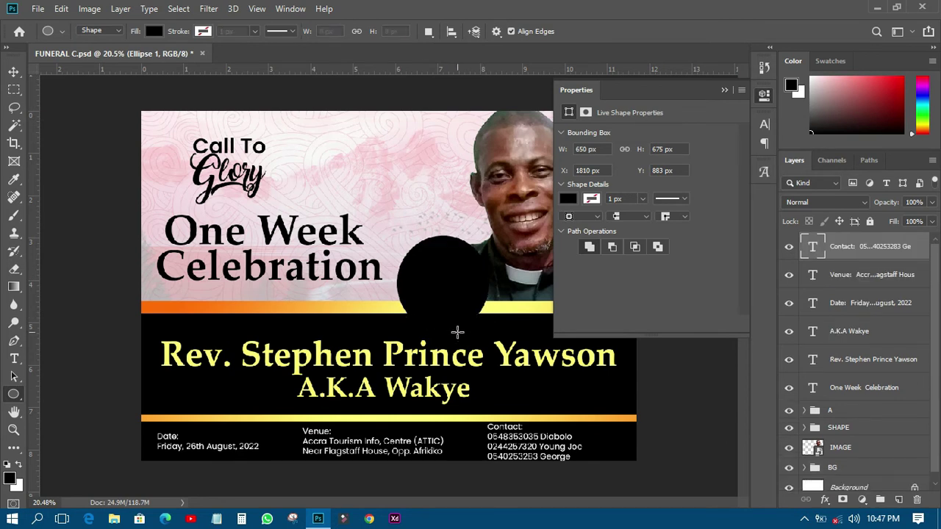
drag(387, 222, 473, 327)
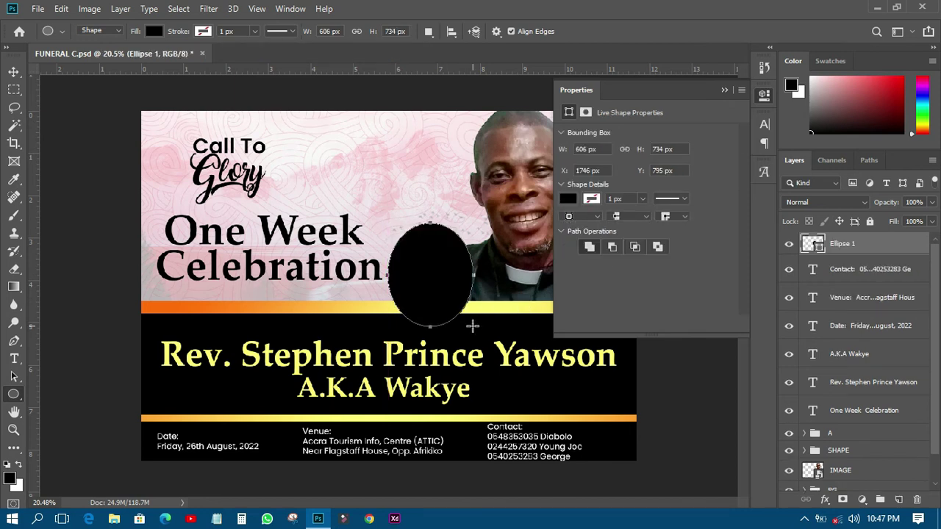
click(764, 94)
key(ctrl+z)
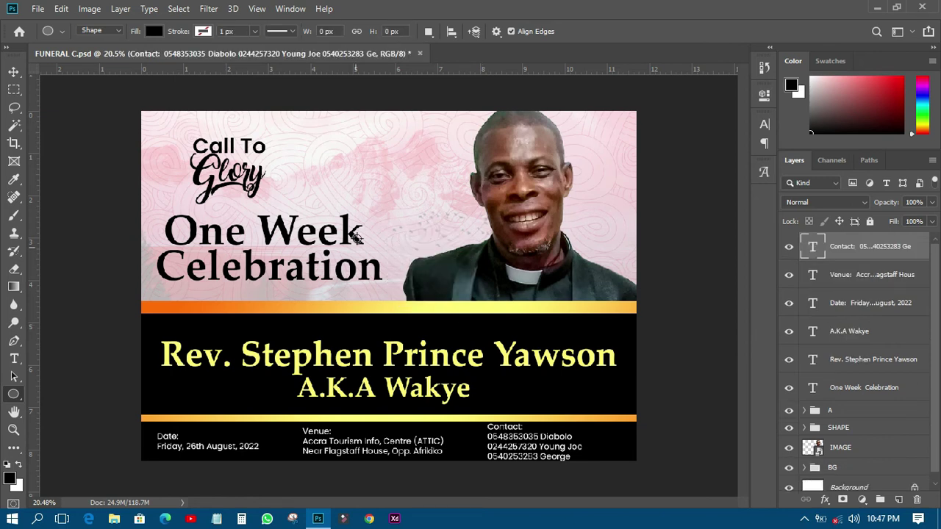
Draw a circle about 376 px wide, fill it dark red and place it over the upper gold strip beside the portrait's shoulder.
mouse_move(381, 197)
mouse_down()
mouse_move(444, 237)
mouse_move(435, 252)
mouse_up()
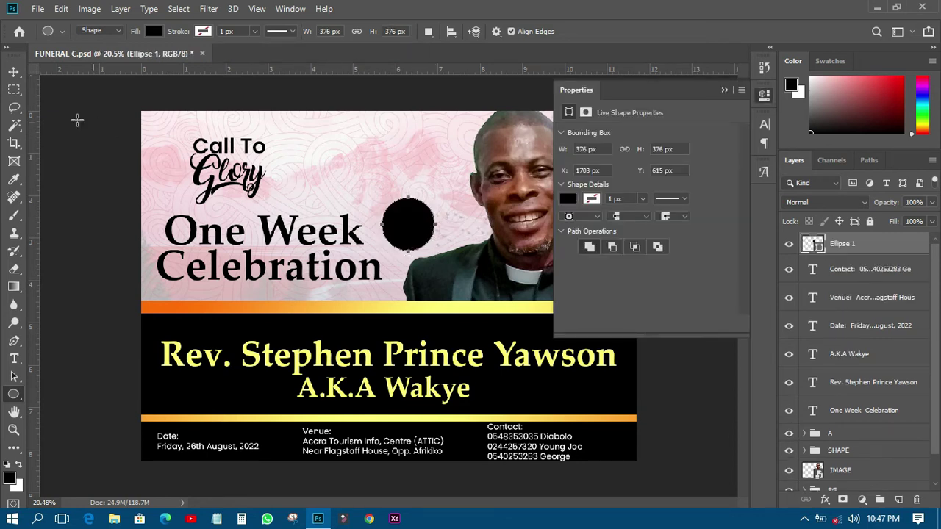
click(13, 72)
click(568, 199)
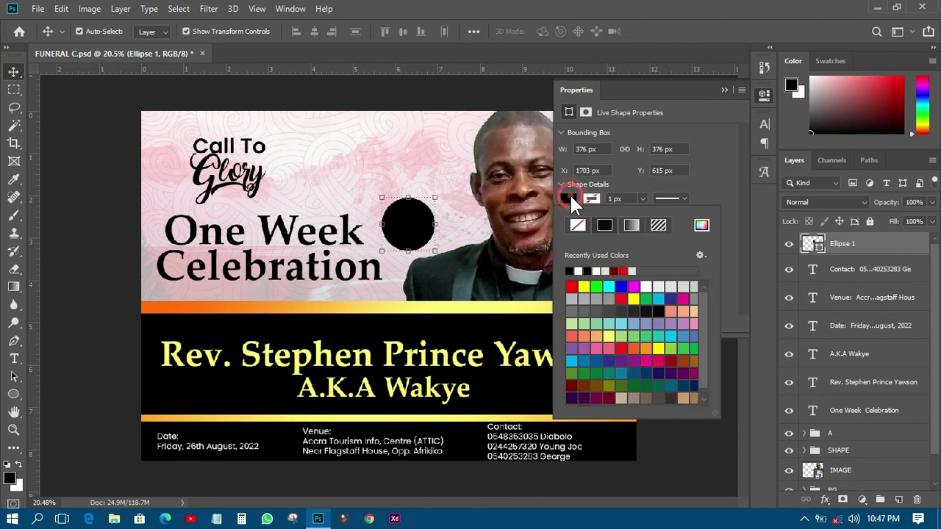
click(616, 271)
drag(423, 225, 436, 303)
Add a new text layer reading "65" just above the dark red circle.
scroll(439, 303, up, 4)
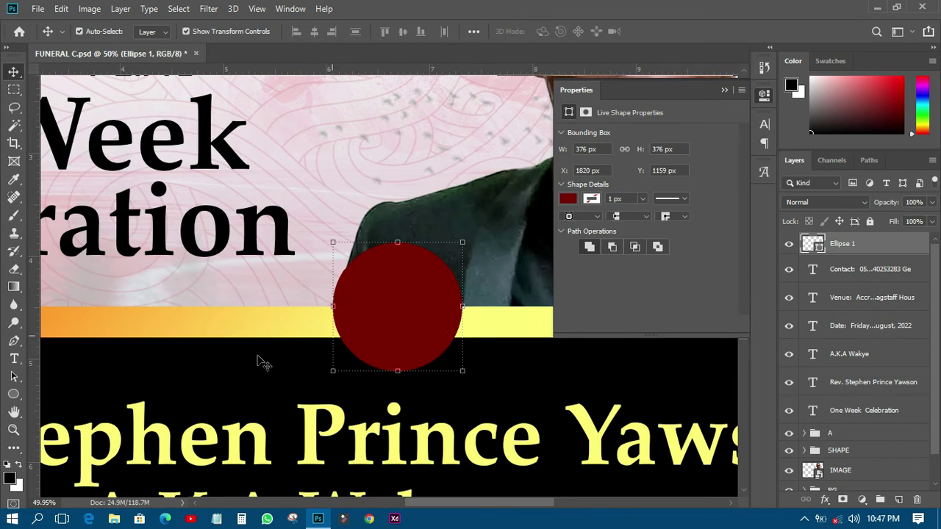
click(13, 359)
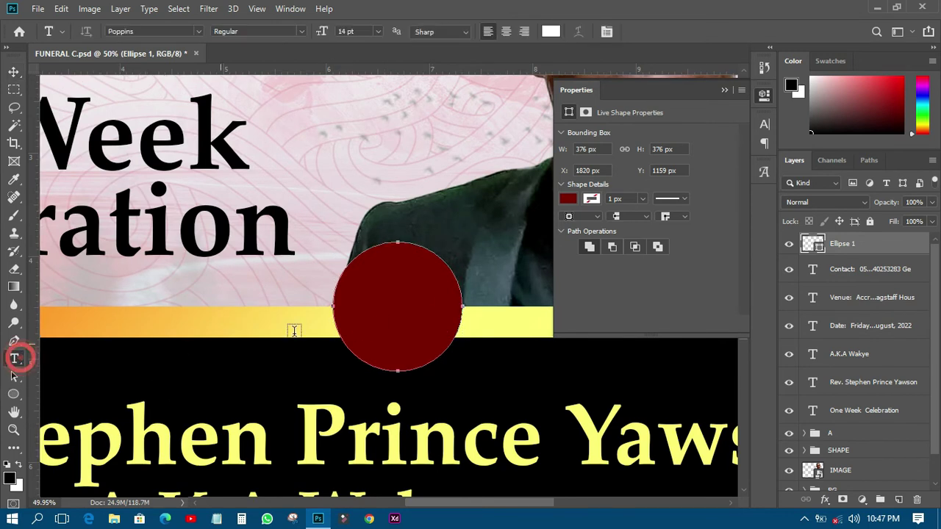
click(432, 214)
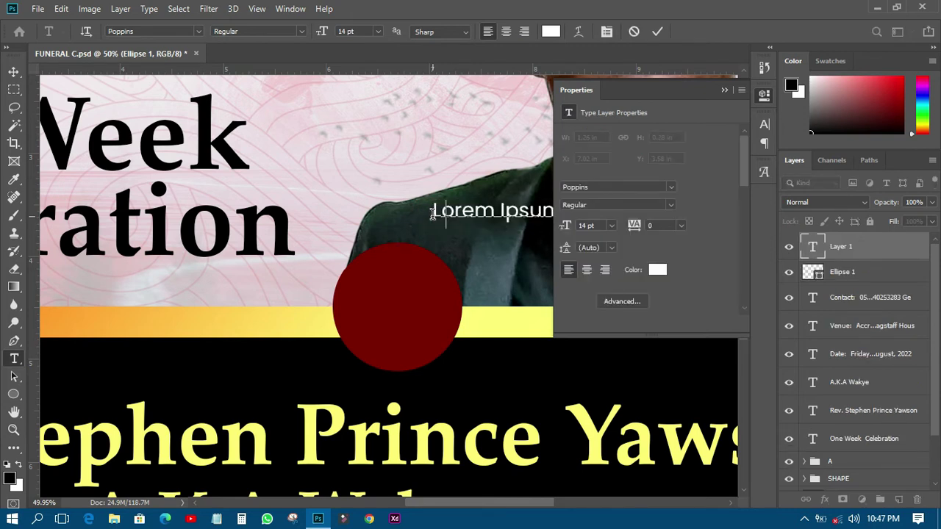
text(65)
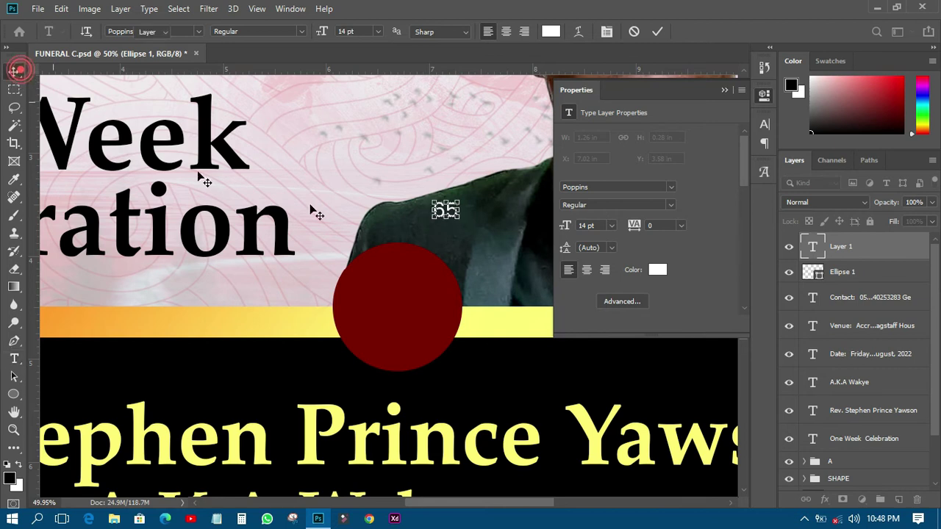
click(13, 71)
Set the "65" text to 60 pt Palatino Linotype and center it in the upper part of the red circle.
click(611, 225)
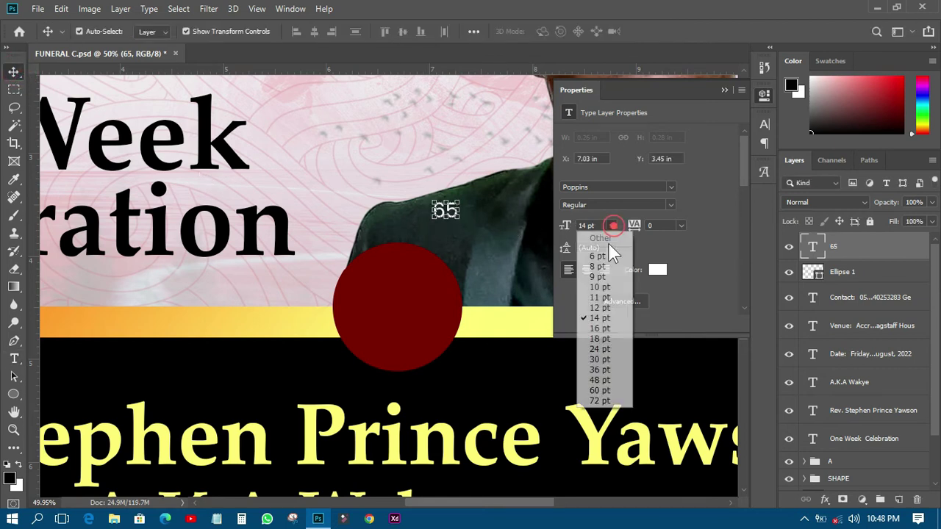
click(601, 397)
drag(488, 196, 397, 312)
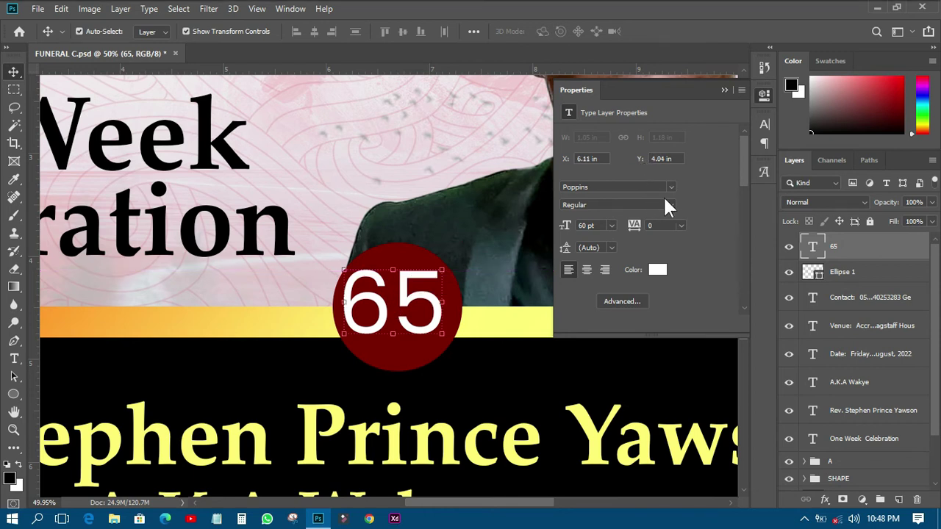
click(670, 186)
click(627, 243)
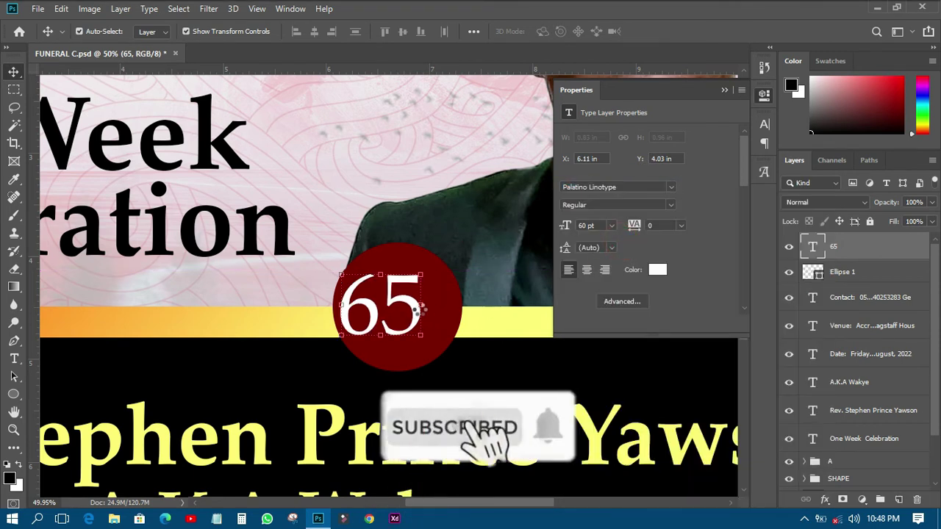
drag(406, 307, 423, 302)
Add a new text layer reading "Yrs" near the lower edge of the red circle.
click(14, 359)
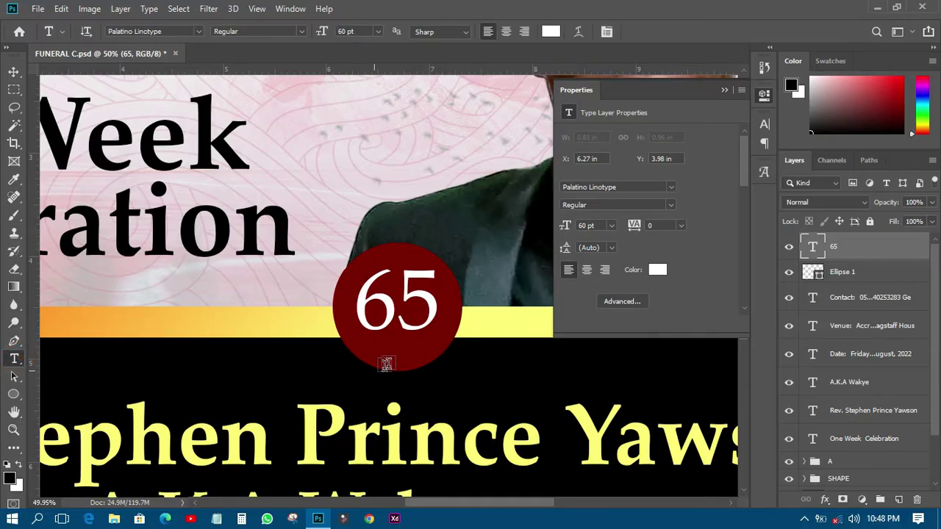
click(388, 360)
text(Yrs)
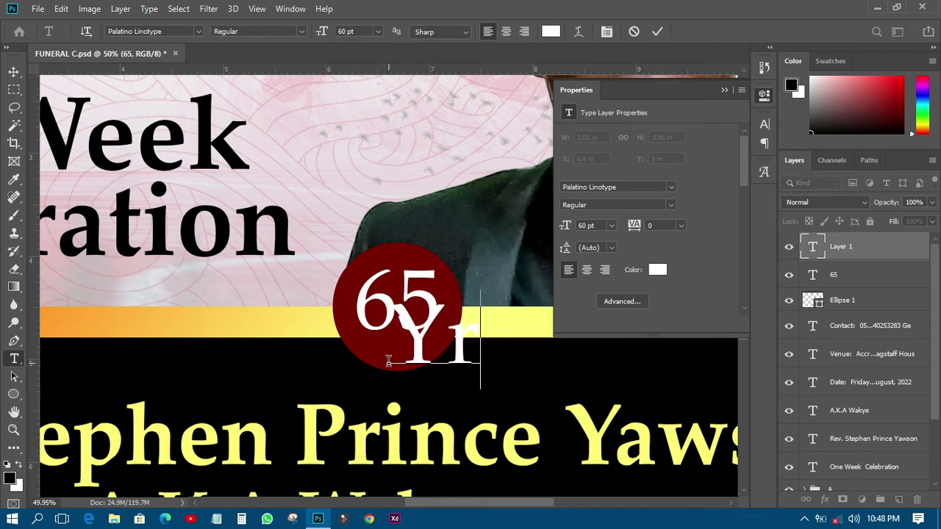
click(13, 72)
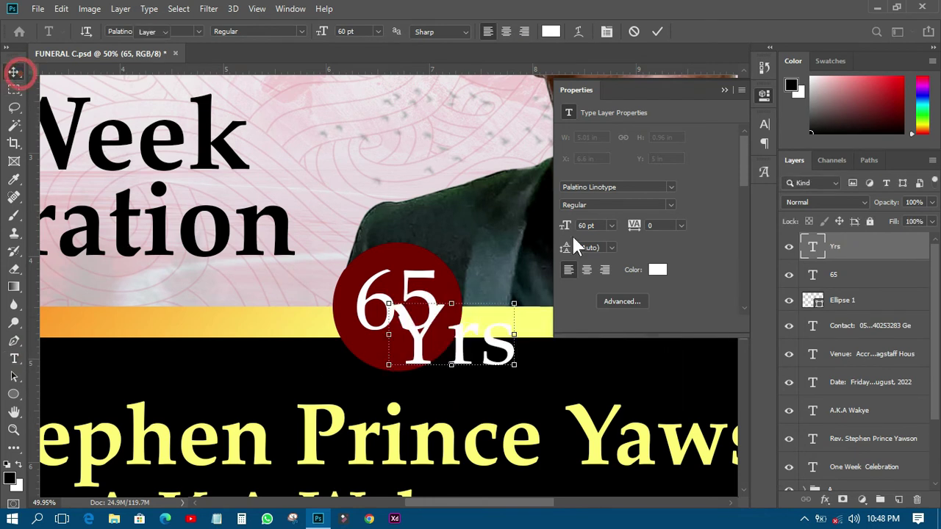
Reduce the "Yrs" text to 16 pt and place it centered directly beneath the "65".
click(610, 225)
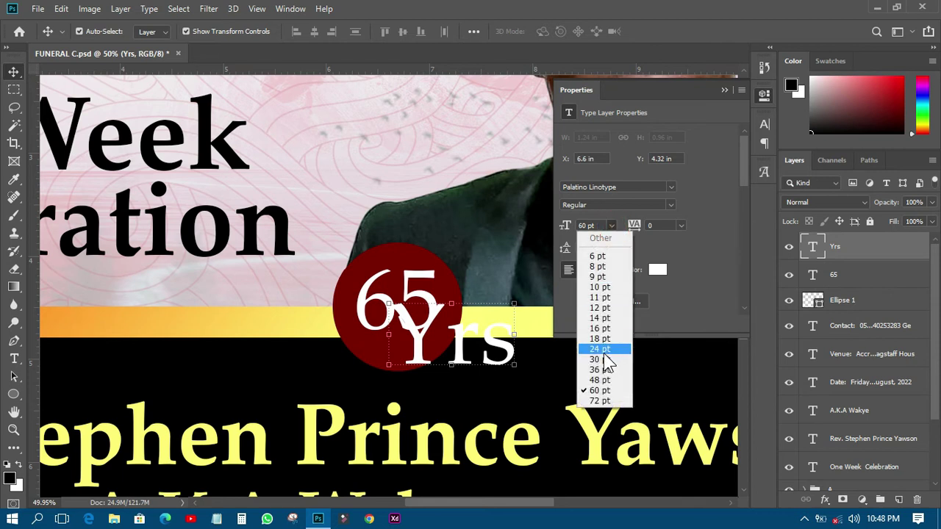
click(599, 348)
click(611, 226)
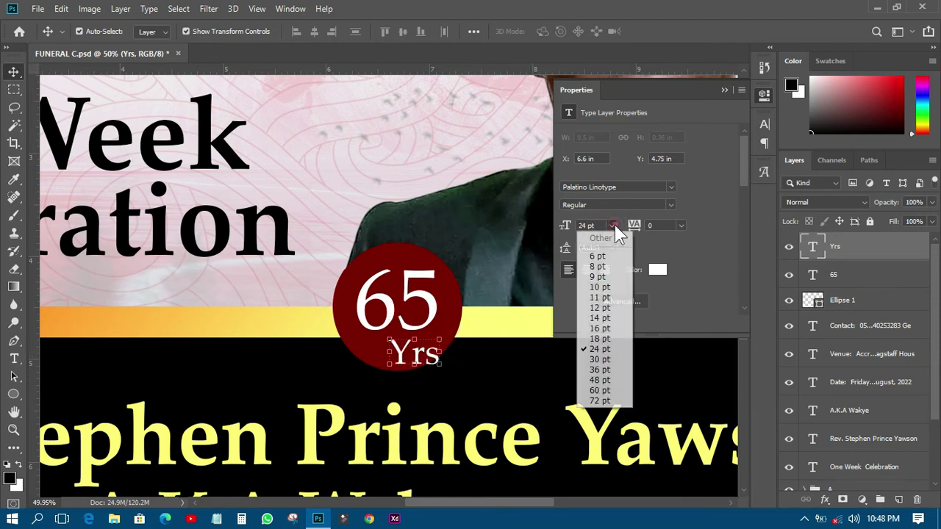
click(599, 332)
drag(417, 360, 409, 346)
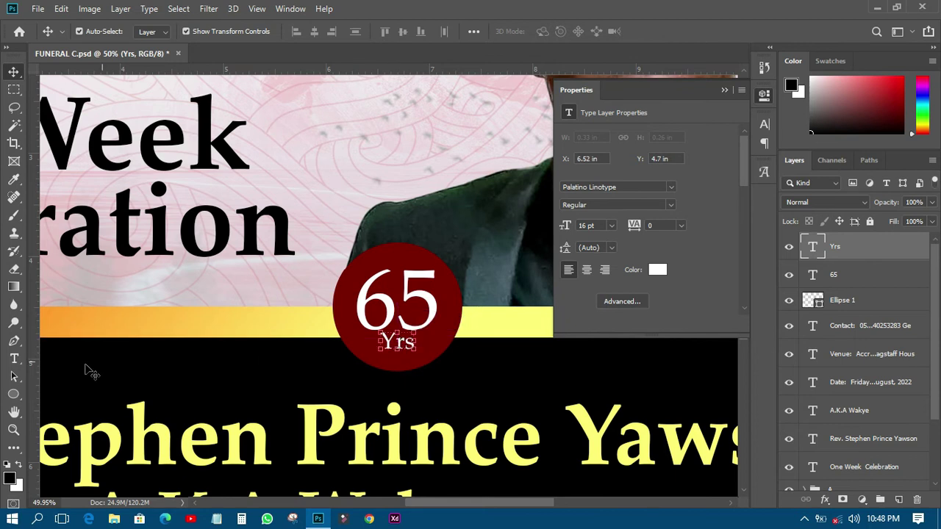
Add a new text layer reading "1957 - 2022" and move it beneath "Yrs" near the red circle's lower edge.
click(14, 358)
click(373, 361)
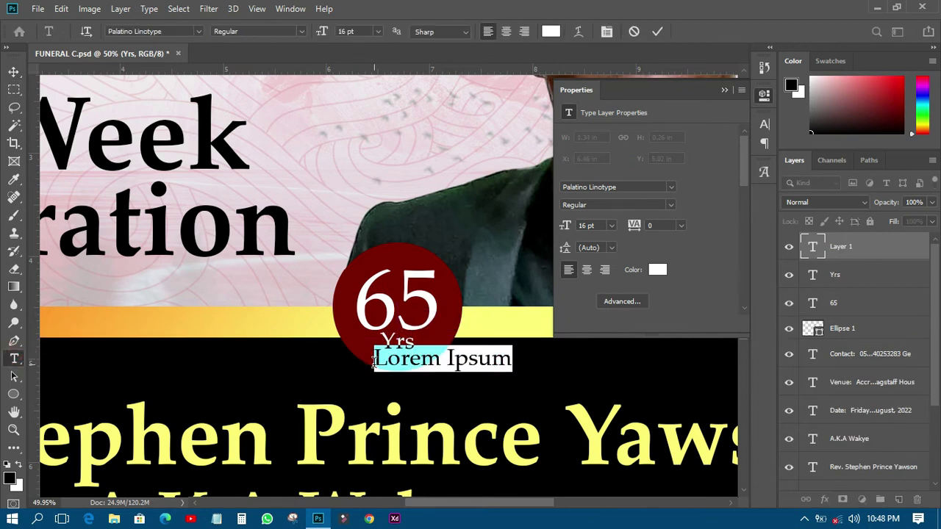
text(1957 - 2022)
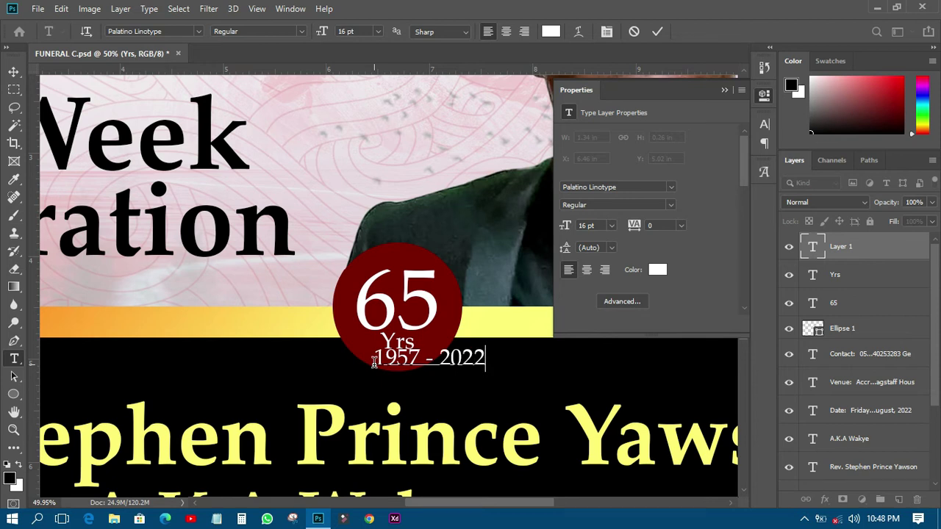
click(13, 71)
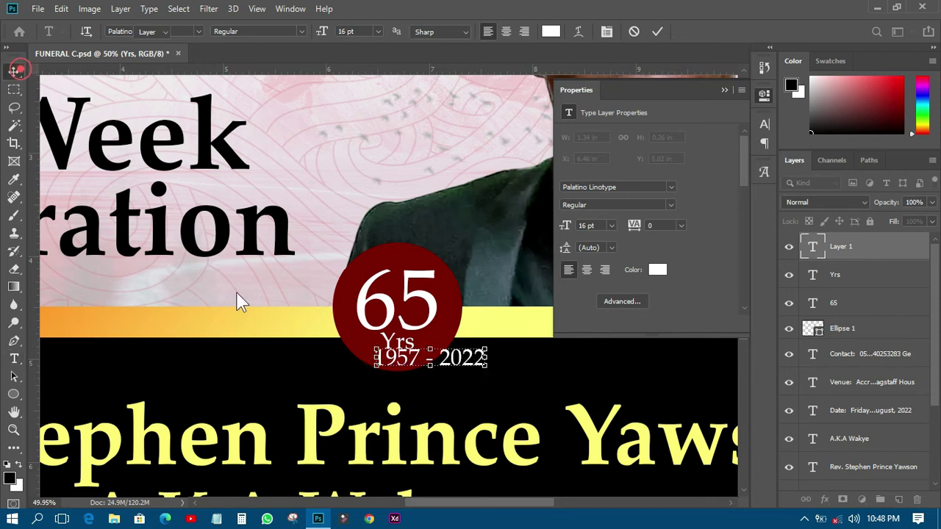
click(455, 357)
drag(444, 360, 422, 362)
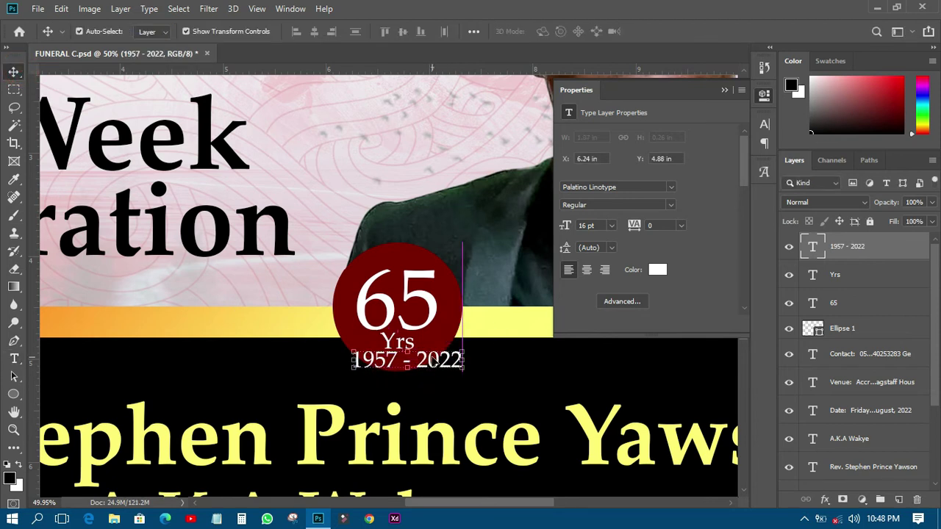
Reduce the "1957 - 2022" text to 11 pt and shift all three badge texts upward so they fit inside the circle.
click(613, 226)
click(595, 301)
drag(411, 362, 429, 362)
drag(414, 298, 413, 284)
drag(410, 344, 410, 333)
drag(422, 363, 423, 353)
click(611, 226)
click(598, 297)
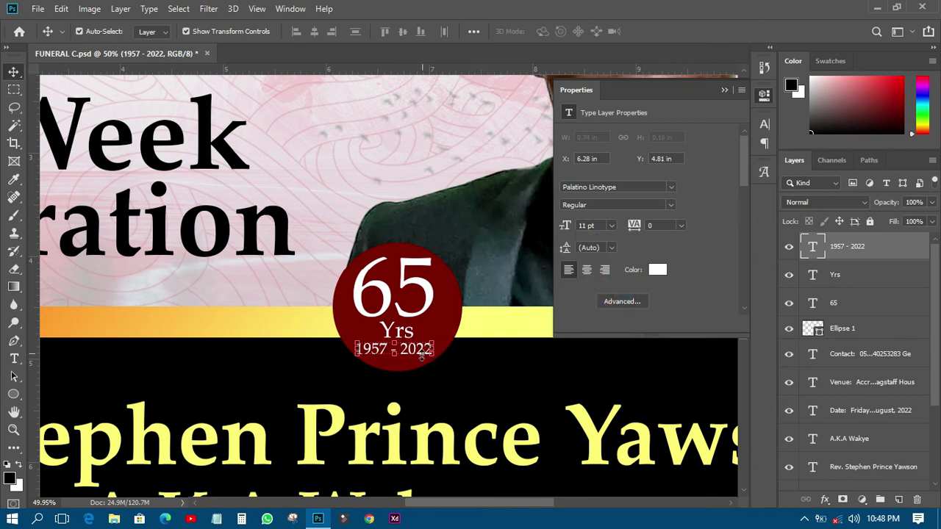
Change the "65" text to the Bold style of Palatino Linotype.
click(413, 278)
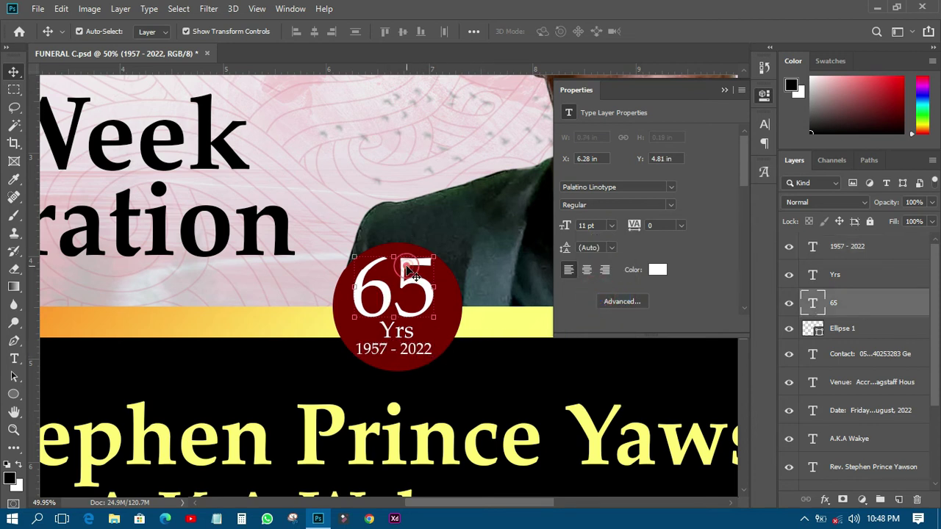
click(670, 205)
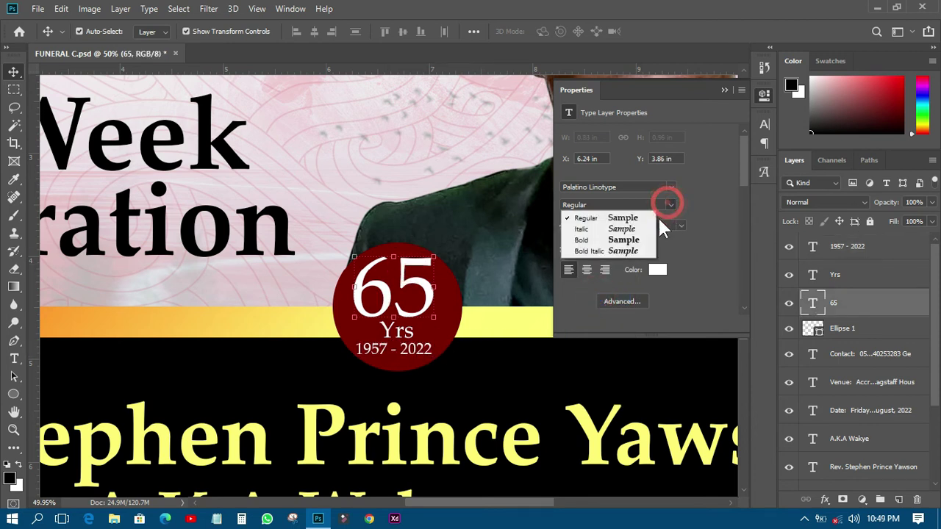
click(624, 240)
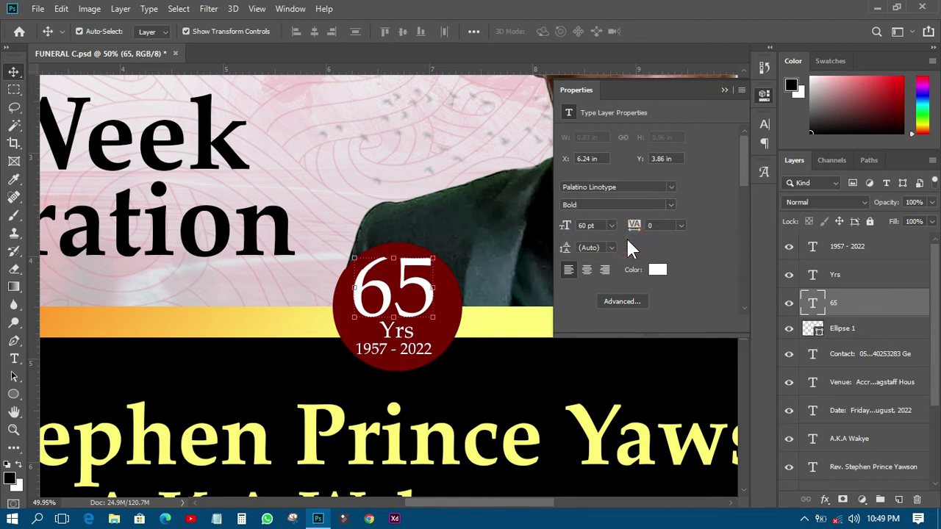
click(462, 217)
click(453, 291)
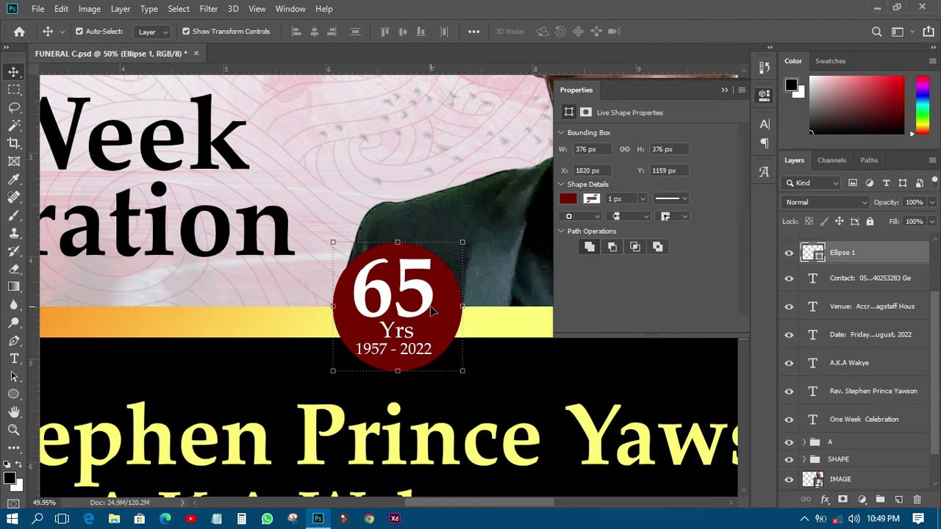
Add an orange-yellow Gradient Overlay effect to the "65" text, keeping the badge in view beside the dialog.
click(424, 300)
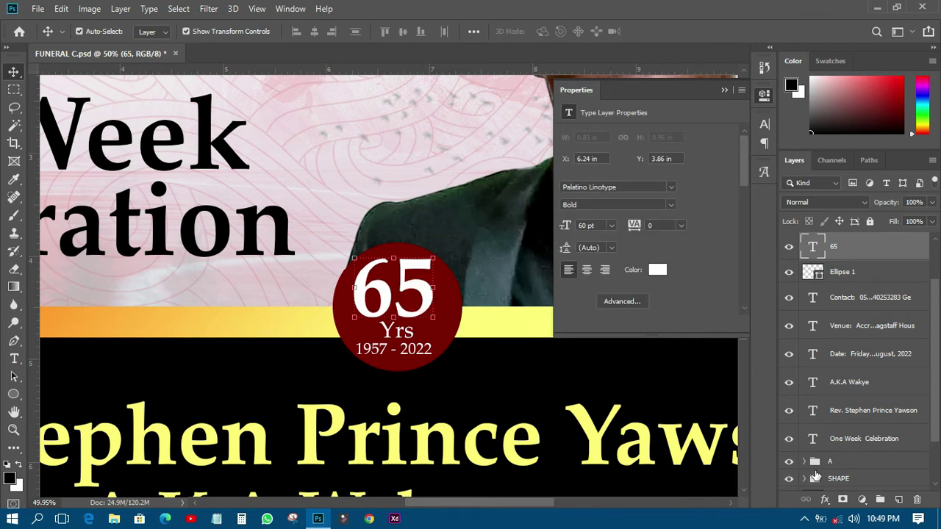
click(824, 499)
click(844, 461)
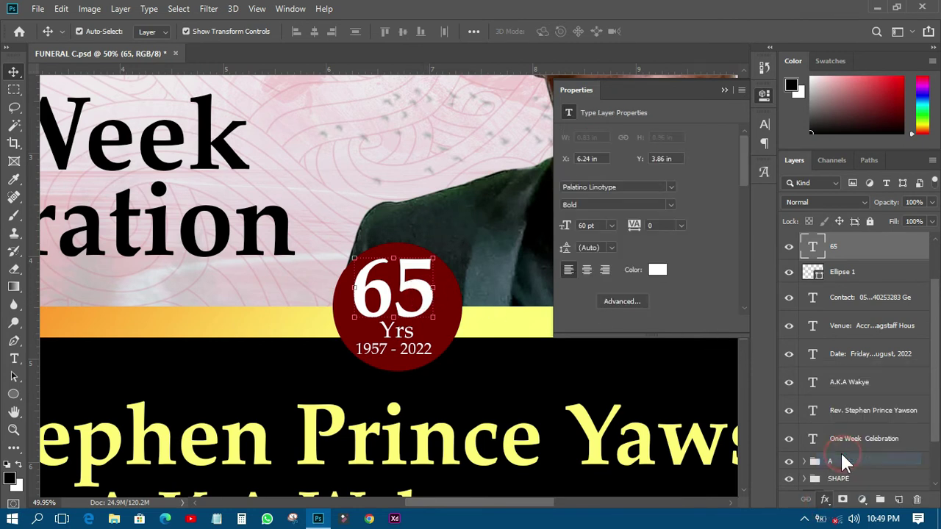
drag(698, 163, 783, 165)
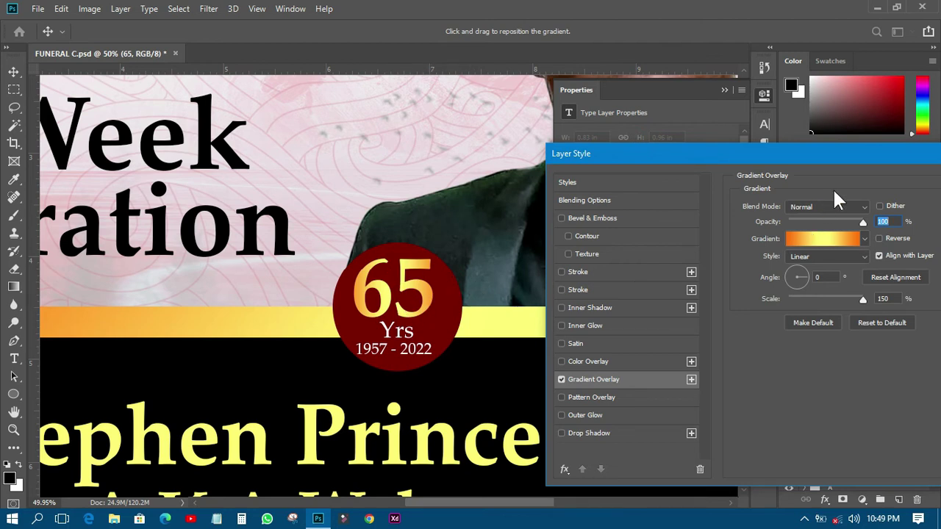
mouse_move(842, 156)
mouse_down()
mouse_move(635, 145)
mouse_move(832, 149)
mouse_up()
Change the left color stop of the "65" gradient to golden yellow #ffc600 and place it at 13%.
click(819, 228)
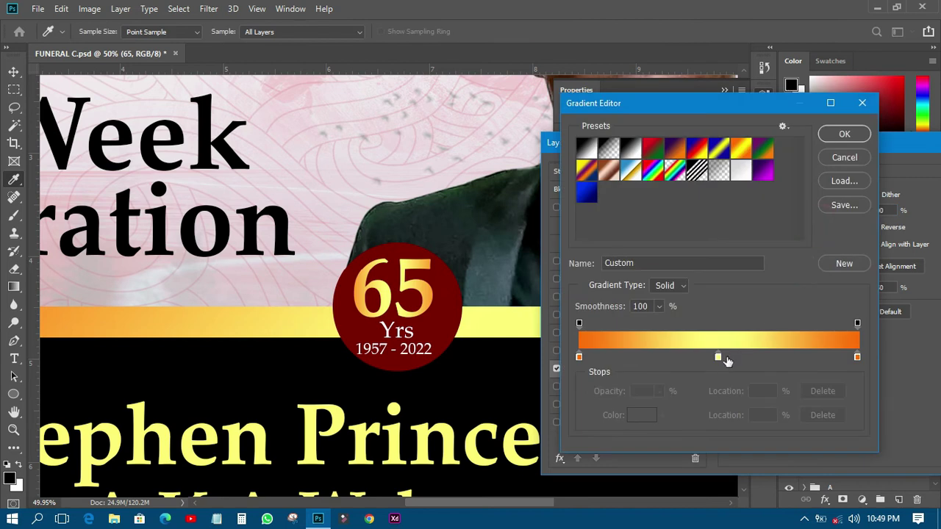
double_click(578, 357)
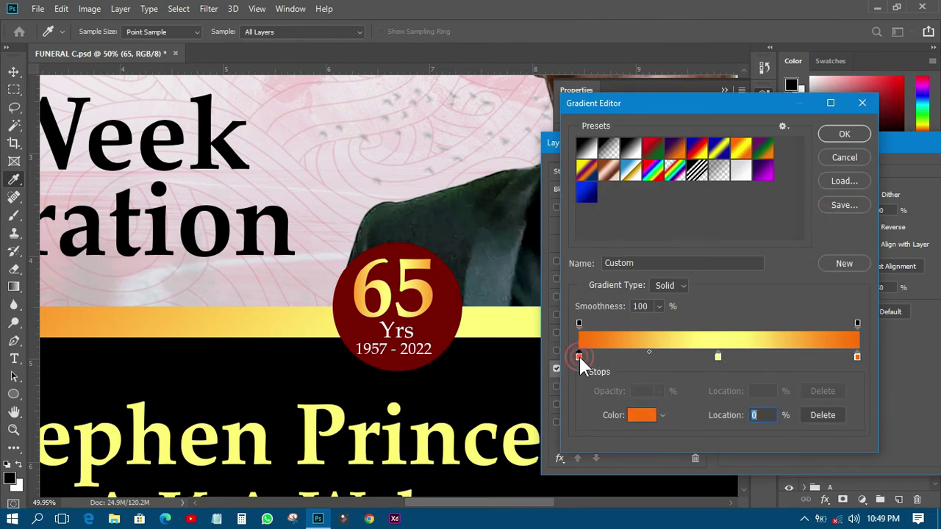
click(739, 286)
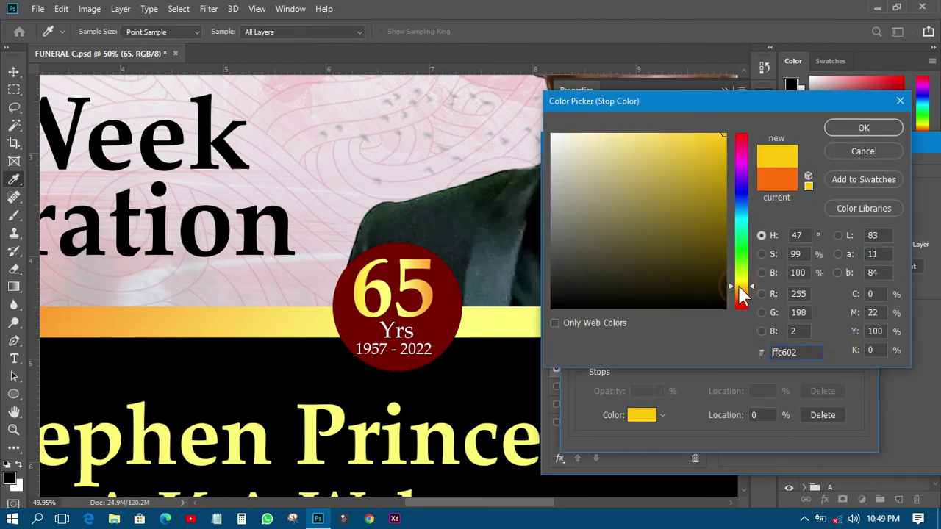
click(723, 136)
click(838, 127)
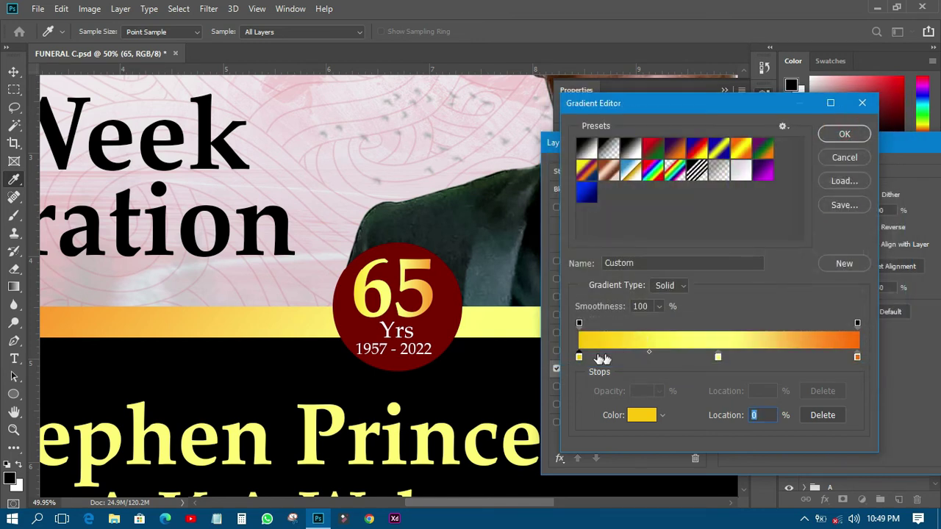
click(615, 355)
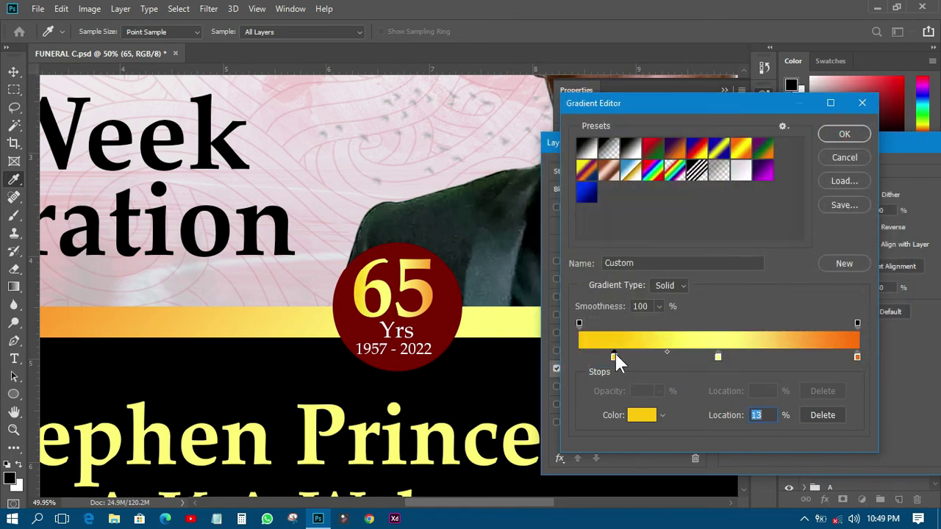
Change the right color stop of the "65" gradient to yellow #ffea00 and place it at 88%.
click(855, 357)
double_click(855, 357)
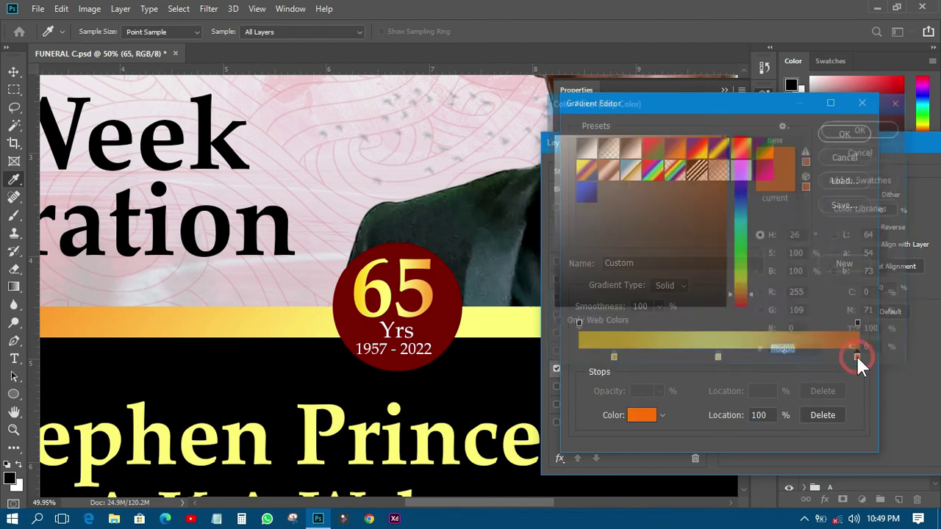
click(744, 281)
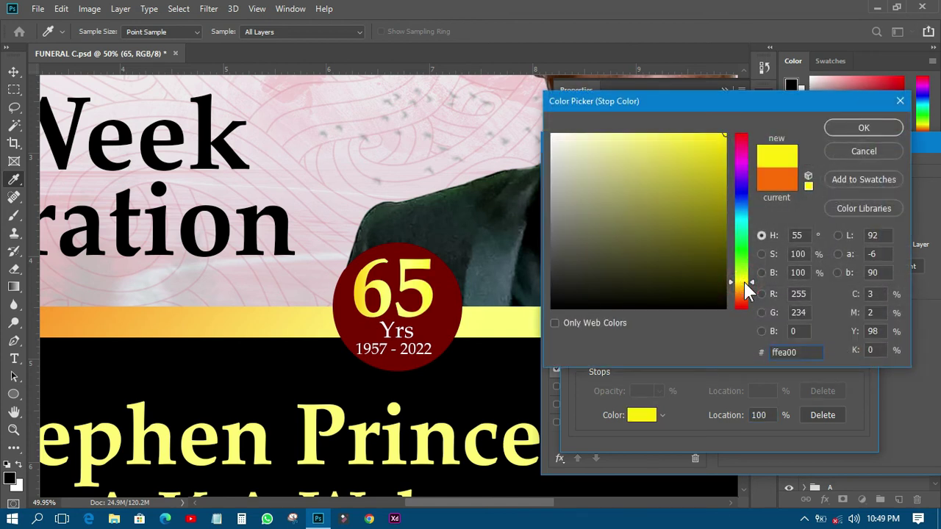
click(863, 128)
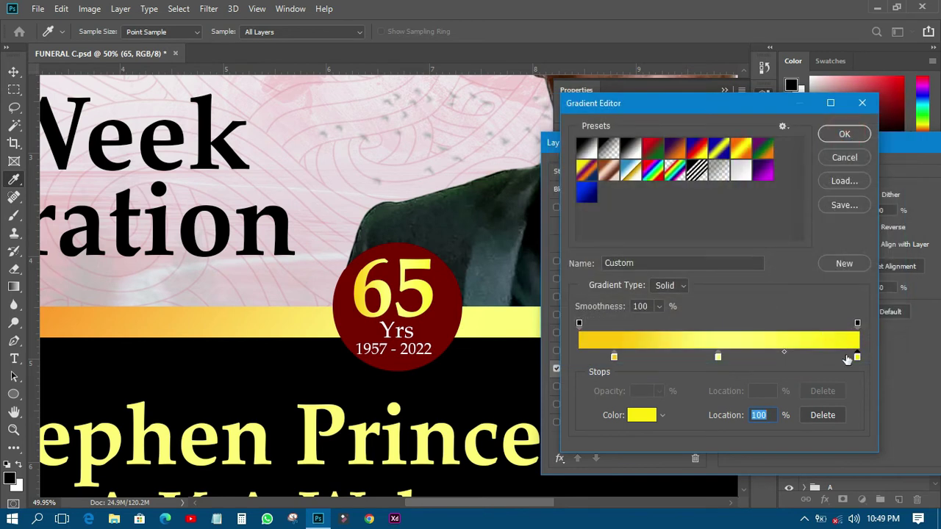
drag(840, 358, 824, 356)
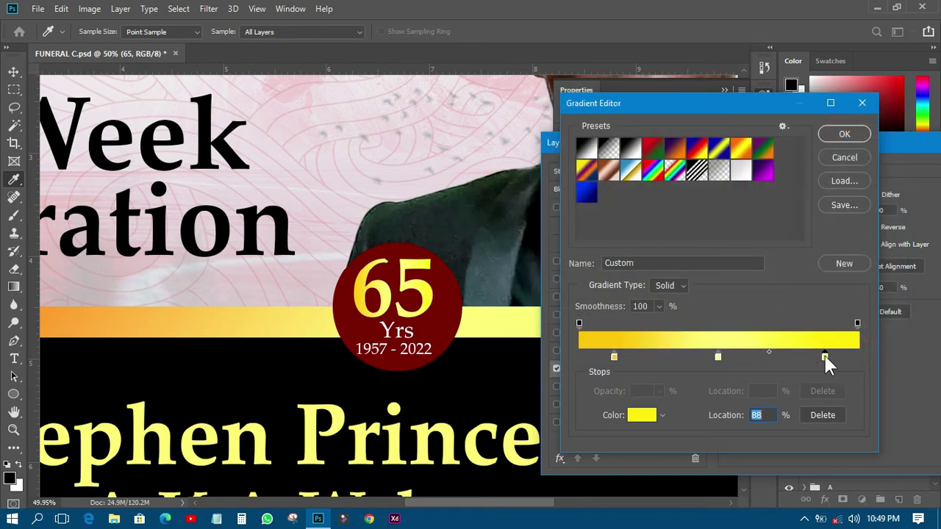
Recolor the gradient's right stop to orange #ff7200 and its left stop to #ff7800, and apply the overlay to "65".
double_click(823, 356)
drag(743, 289, 741, 294)
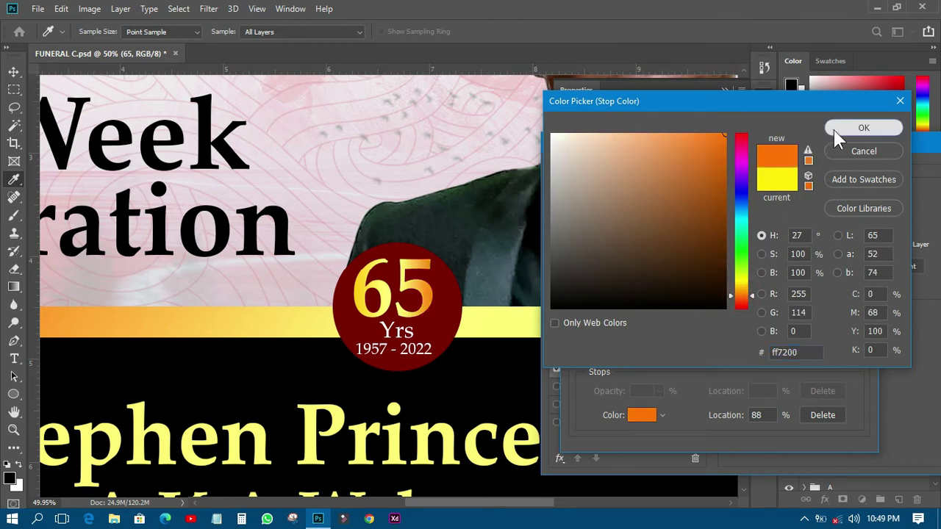
click(863, 128)
double_click(613, 358)
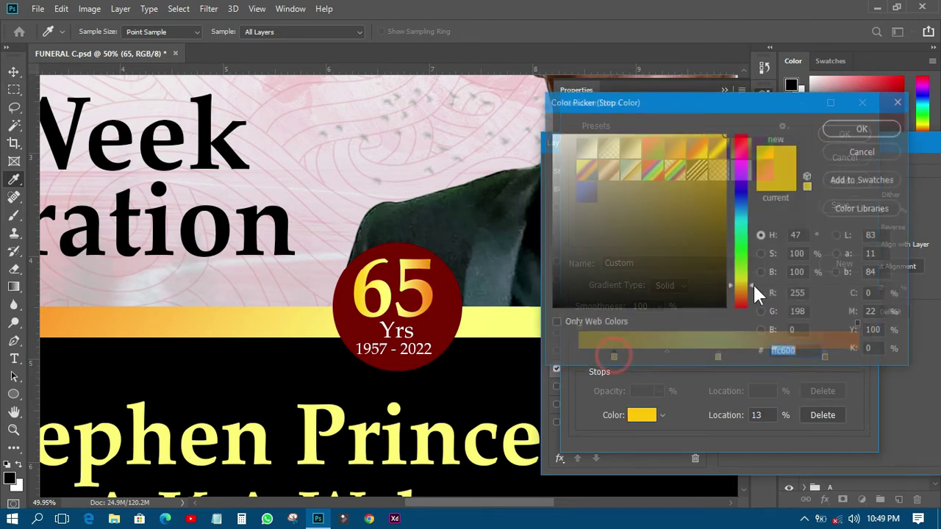
click(741, 294)
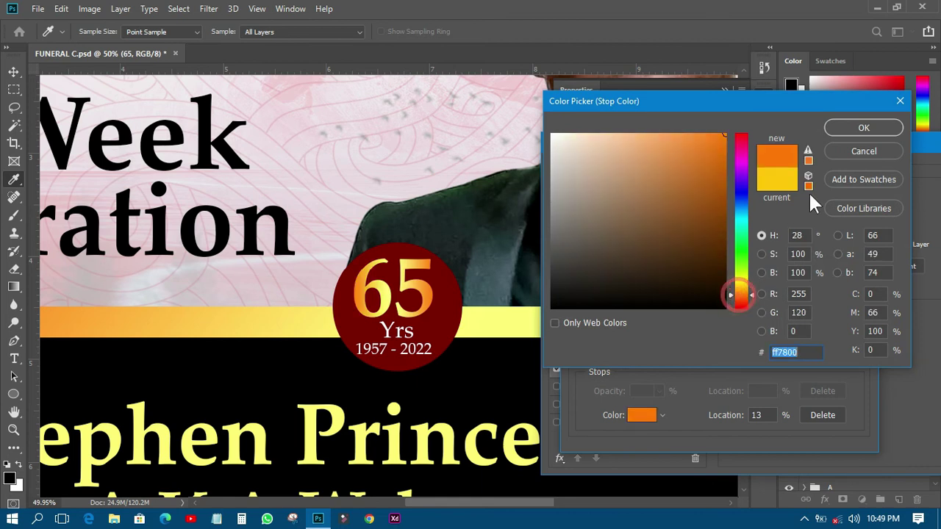
click(874, 129)
click(843, 134)
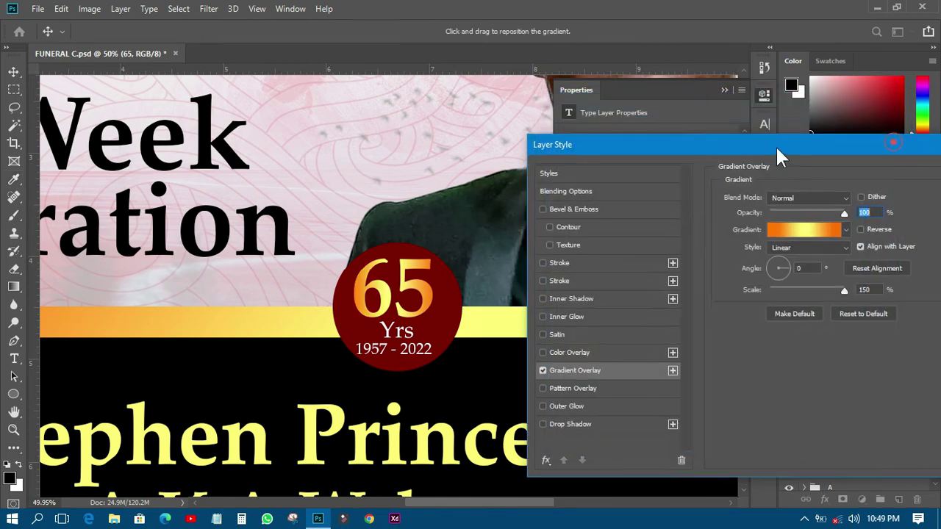
click(834, 178)
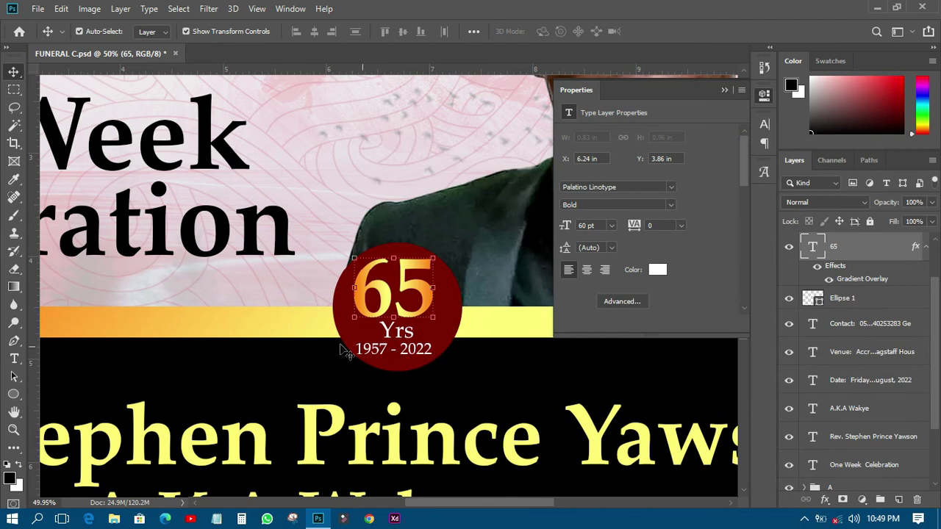
Hide the layer properties and duplicate the badge's dark red circle layer.
scroll(335, 354, down, 3)
scroll(336, 360, down, 2)
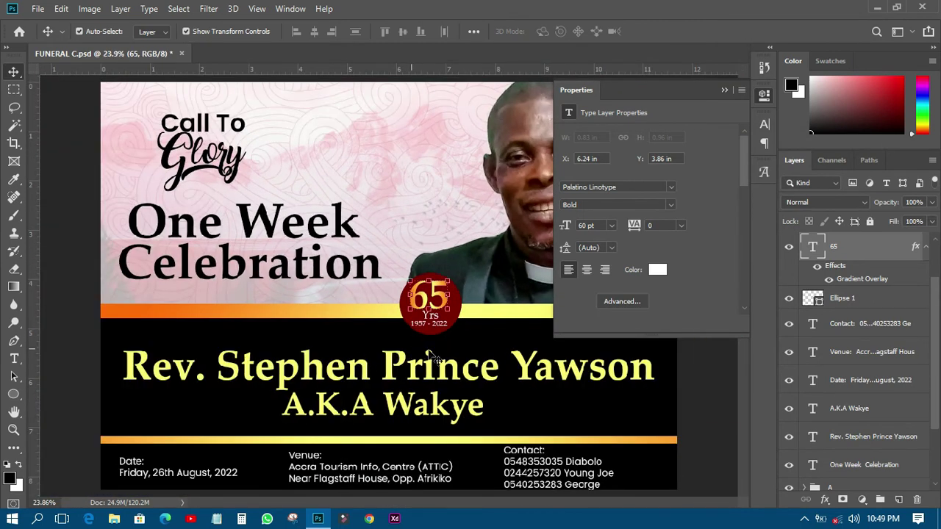
click(765, 96)
scroll(491, 327, up, 2)
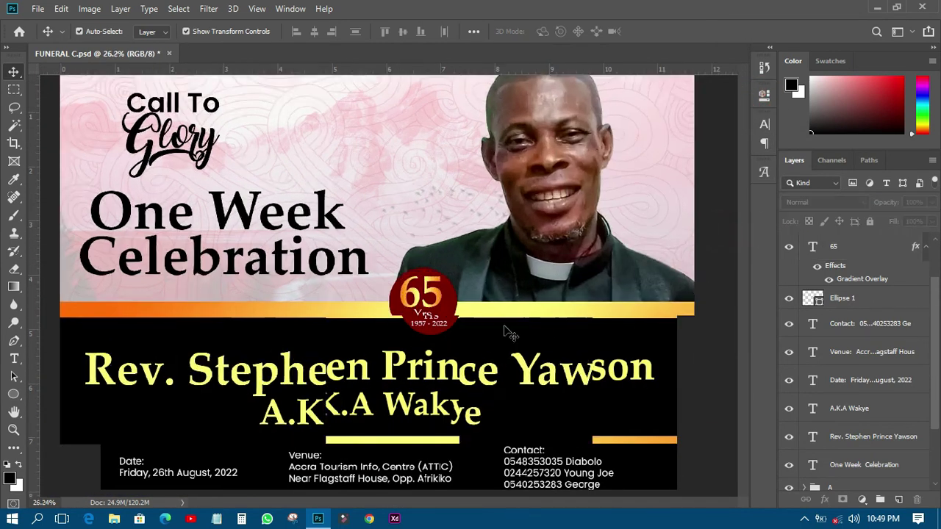
scroll(432, 328, up, 2)
click(437, 285)
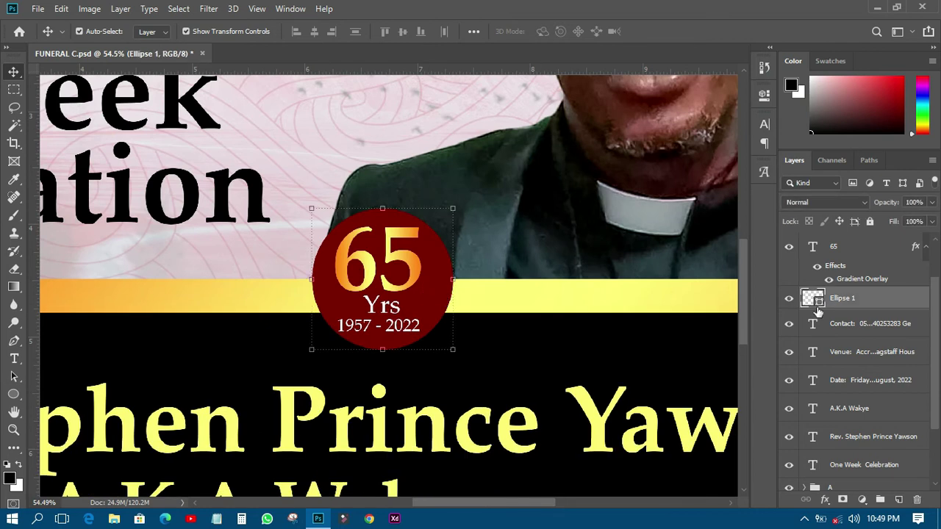
right_click(850, 305)
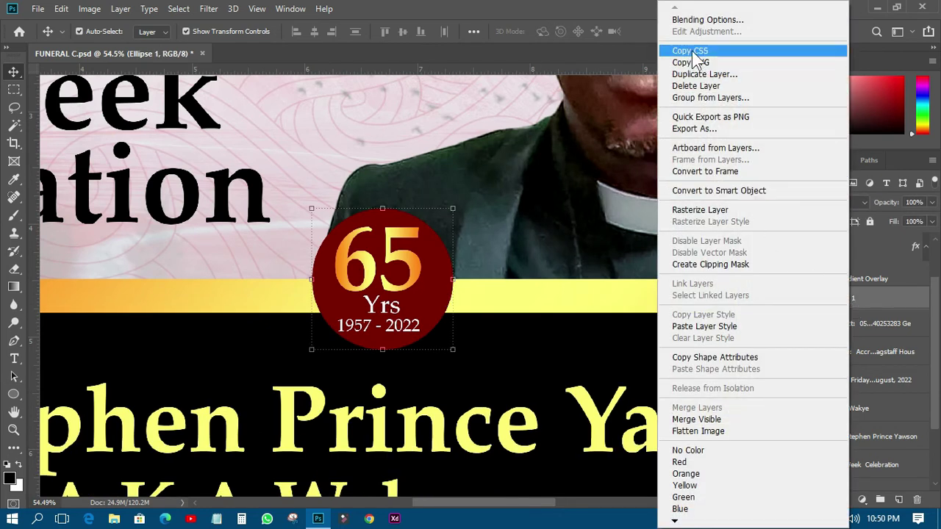
click(694, 74)
click(582, 133)
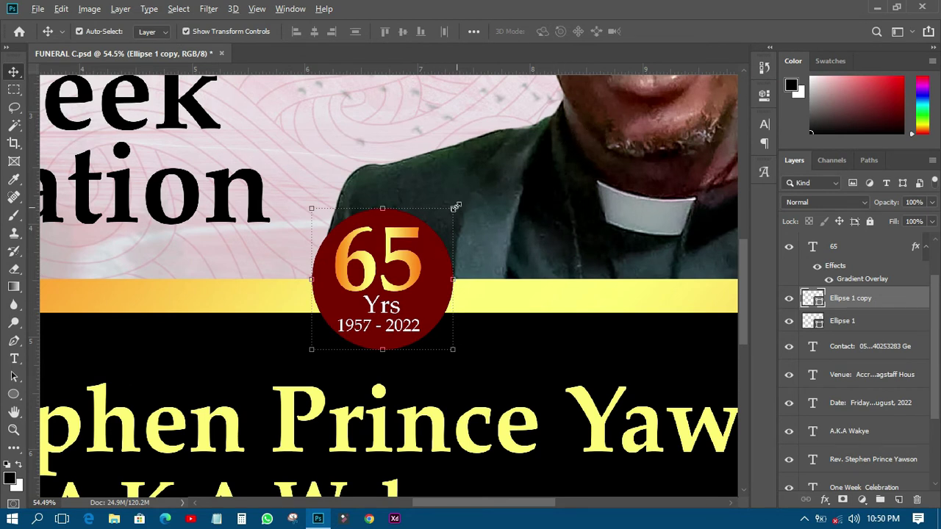
Enlarge the duplicated circle around its center to about 121% and move its layer below the original circle.
drag(454, 208, 468, 194)
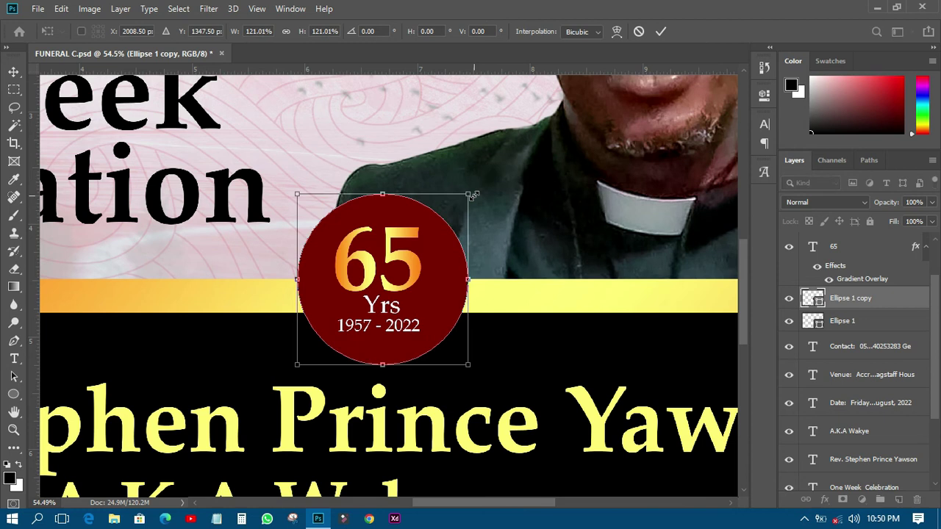
click(661, 32)
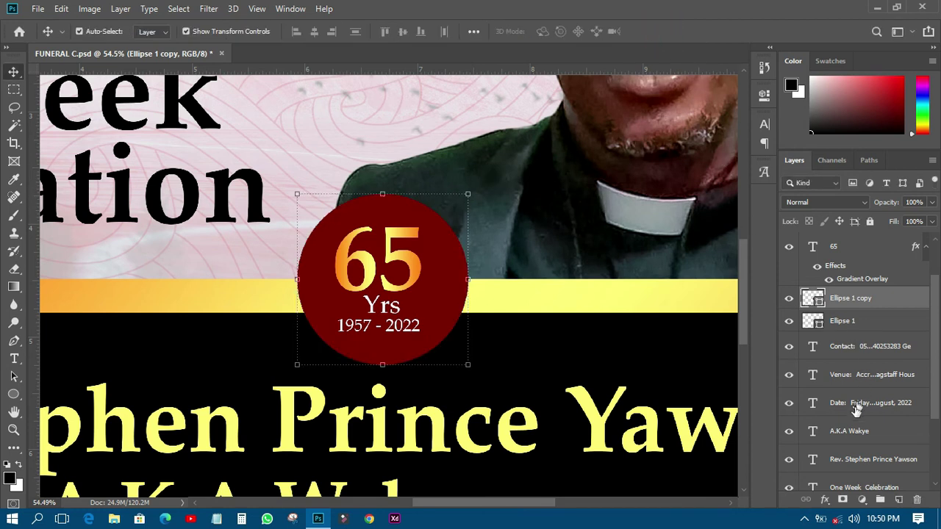
drag(836, 310, 836, 333)
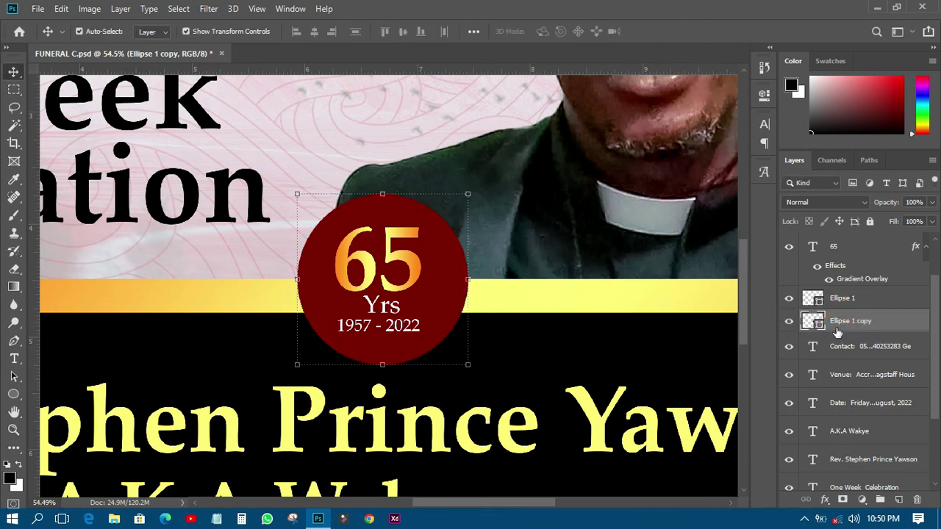
Apply a linear orange-yellow-orange gradient overlay at 0° angle and 150% scale to the badge's enlarged circle.
click(824, 499)
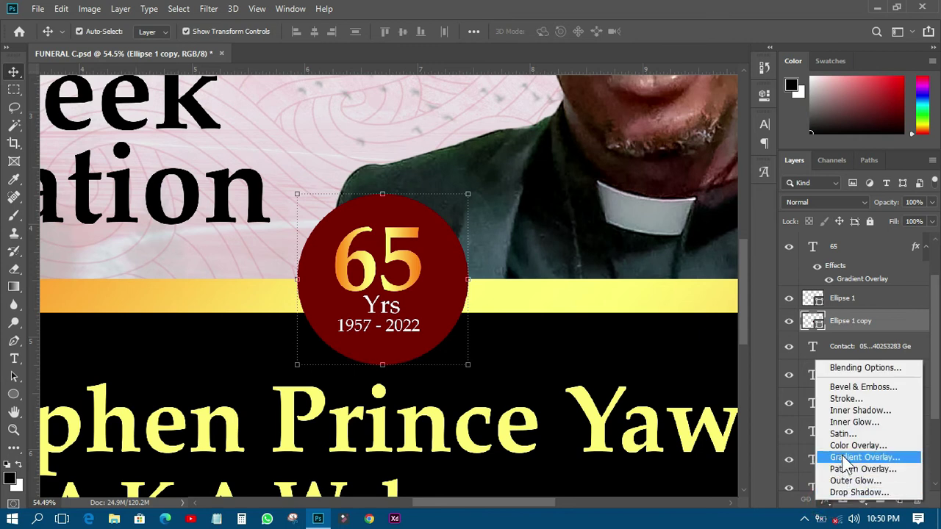
click(843, 457)
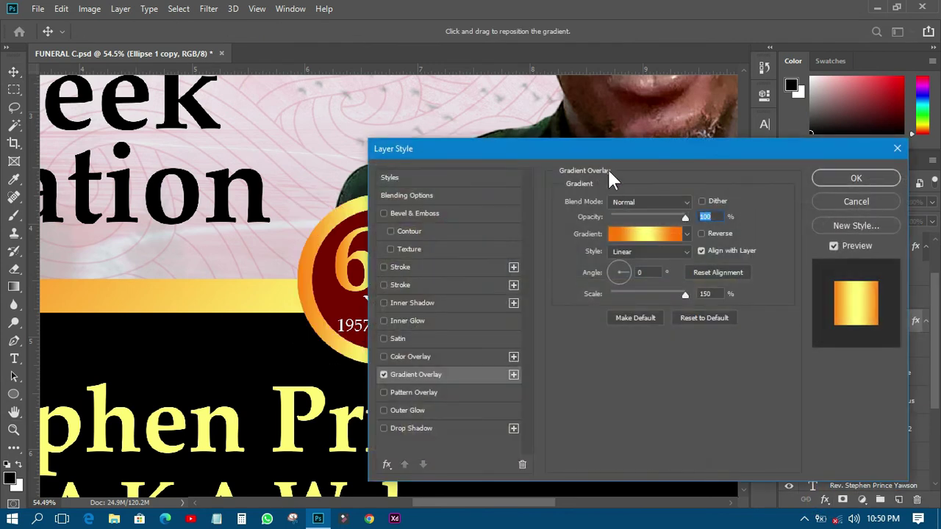
drag(651, 150, 624, 156)
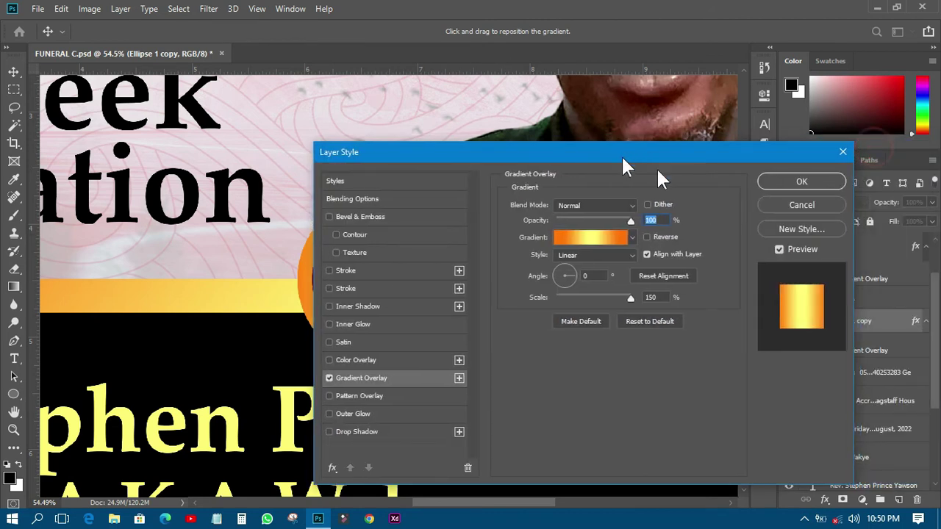
click(801, 182)
scroll(415, 313, down, 3)
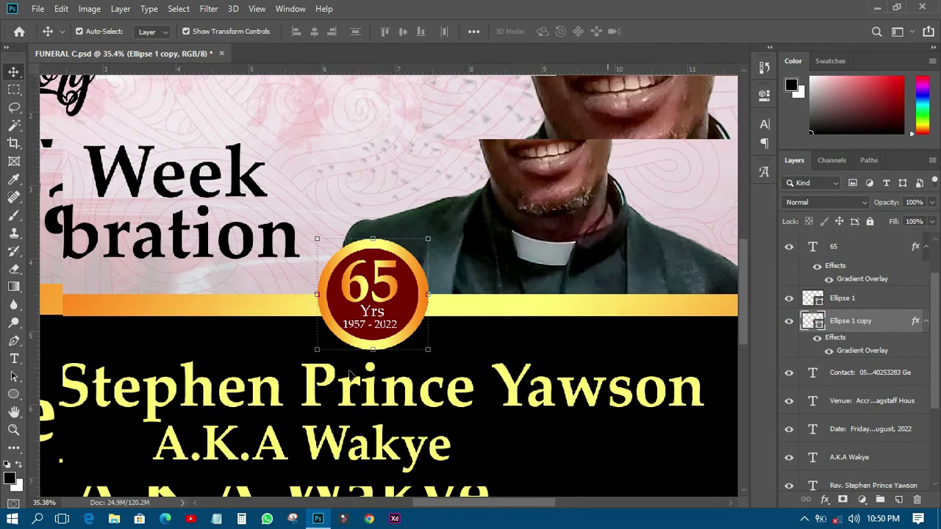
scroll(544, 360, down, 1)
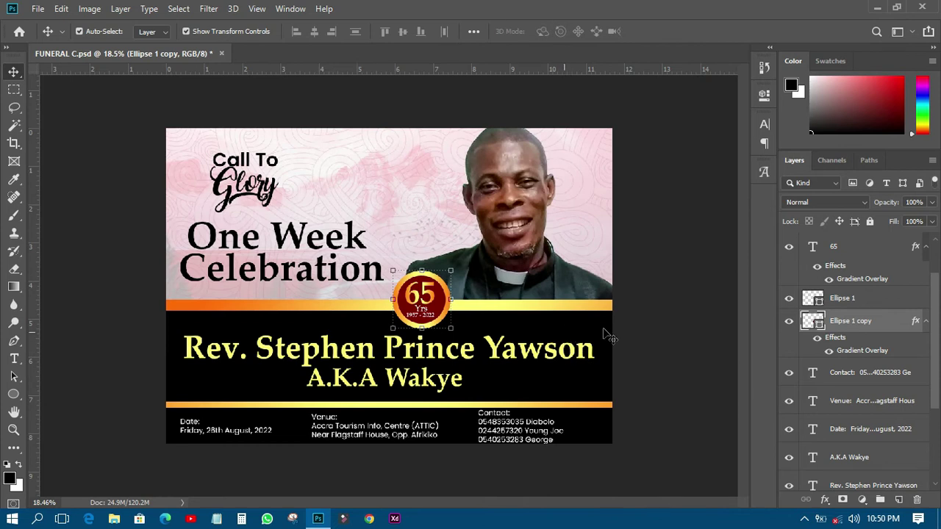
Group the badge's two circles and its three text layers, and rename the group "age".
click(924, 321)
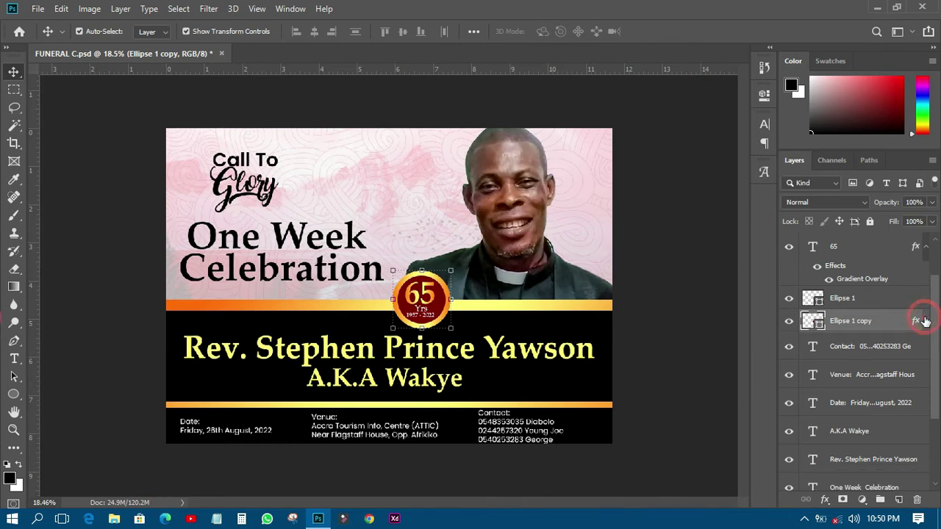
scroll(898, 332, up, 2)
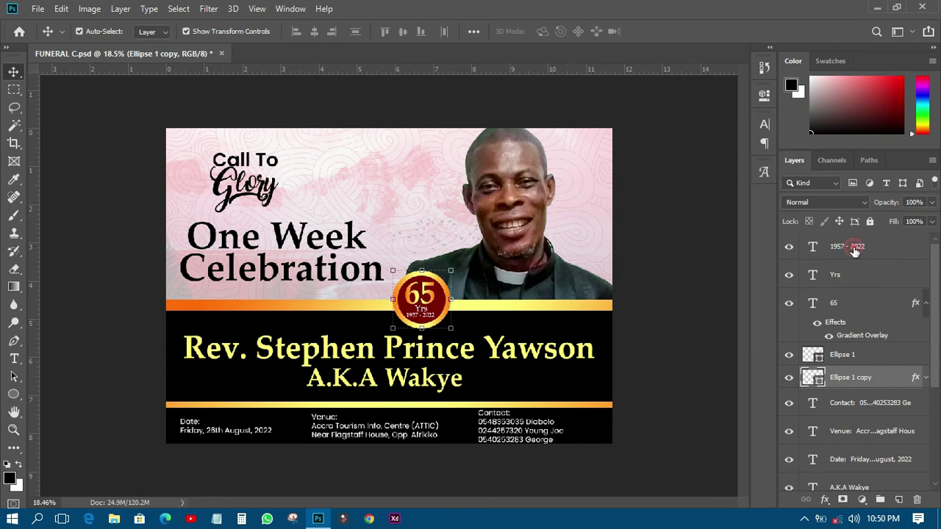
shift+click(854, 249)
click(879, 499)
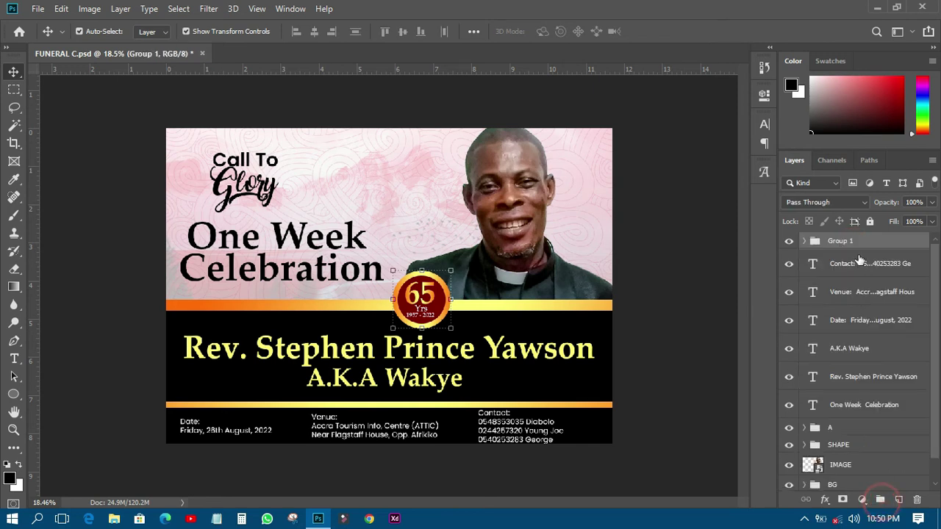
double_click(845, 241)
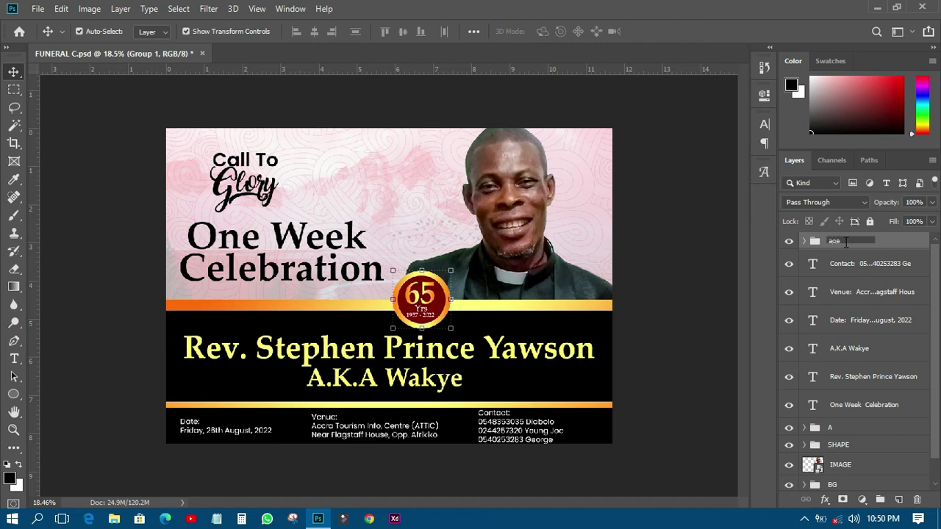
key(Return)
Shift the age badge slightly left along the gold band, save the document and deselect the badge.
mouse_move(413, 303)
mouse_down()
mouse_move(382, 313)
mouse_move(399, 306)
mouse_up()
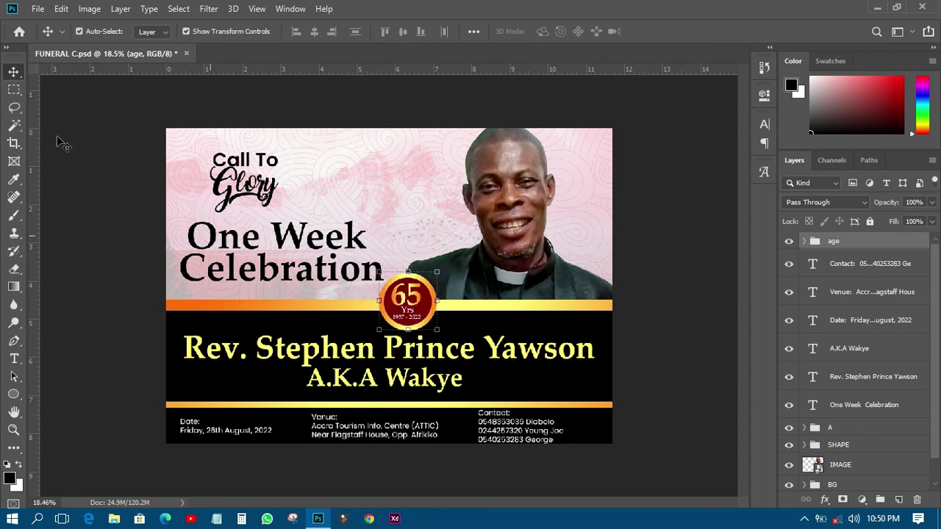
click(38, 10)
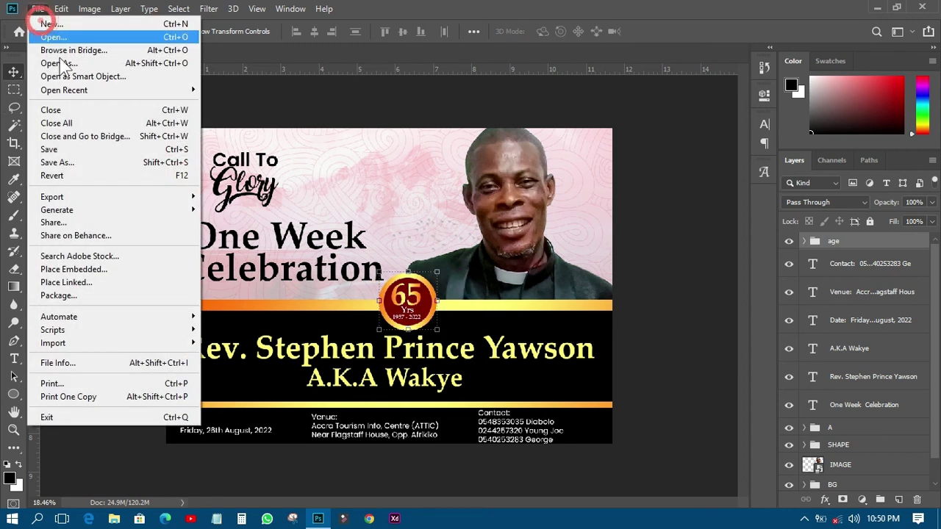
click(69, 153)
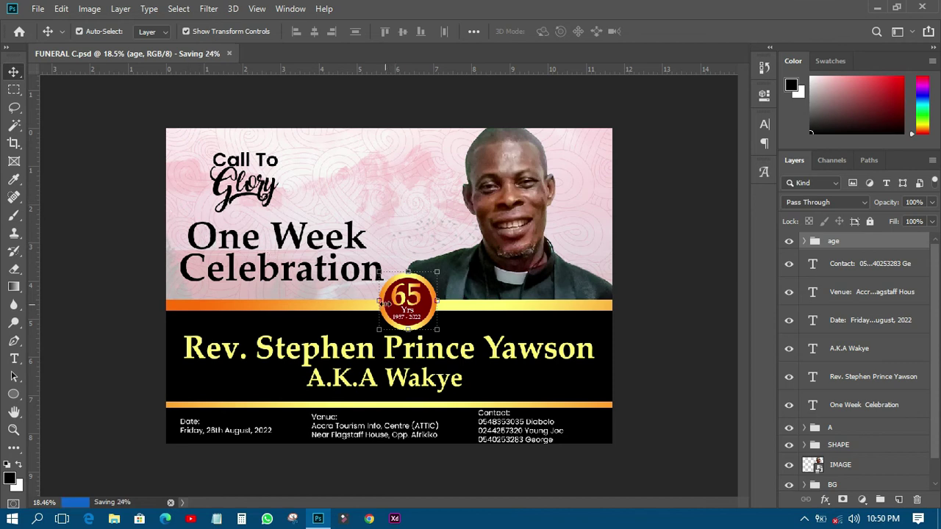
click(655, 234)
key(ctrl+0)
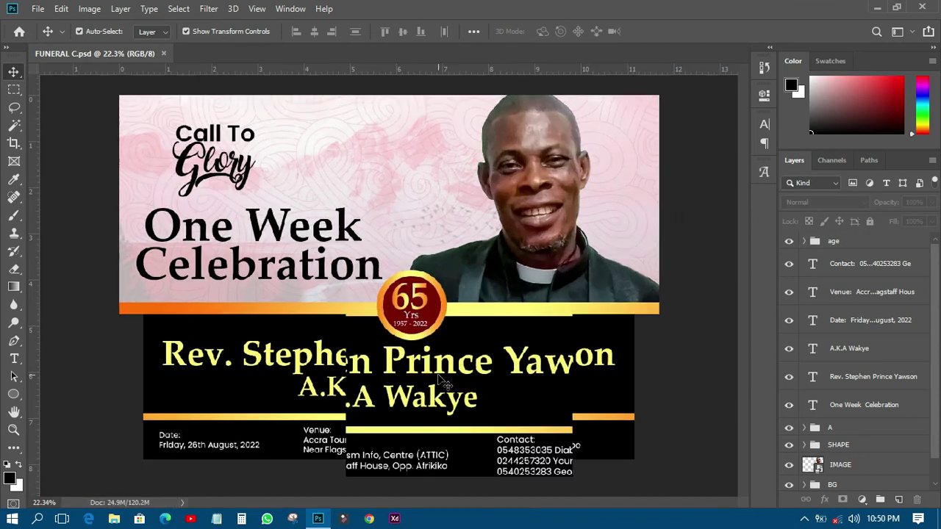
key(ctrl+minus)
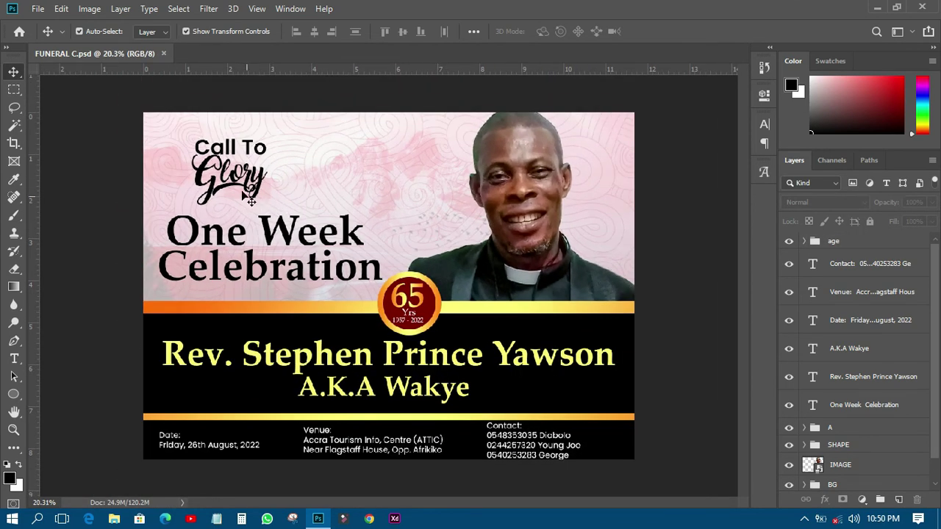
Add a color overlay to the "Call To Glory" group using the badge's dark red #790000.
click(833, 429)
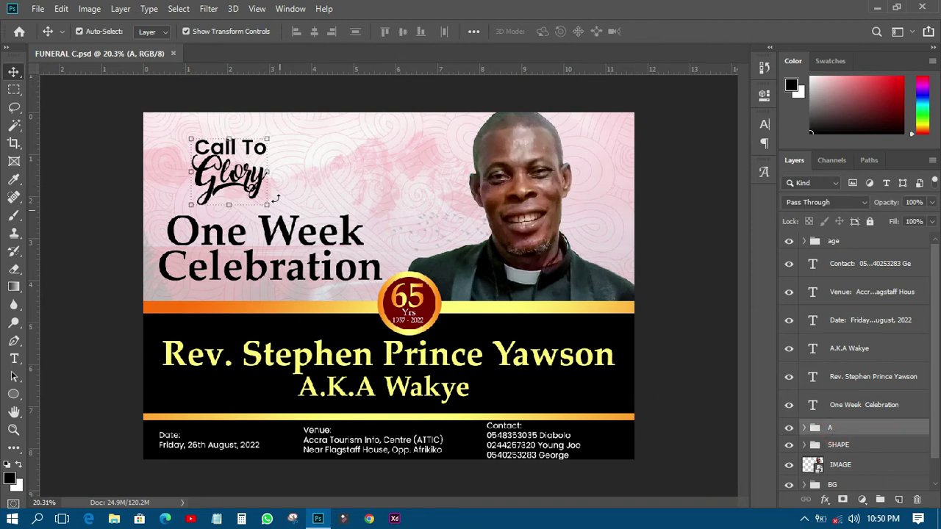
click(825, 499)
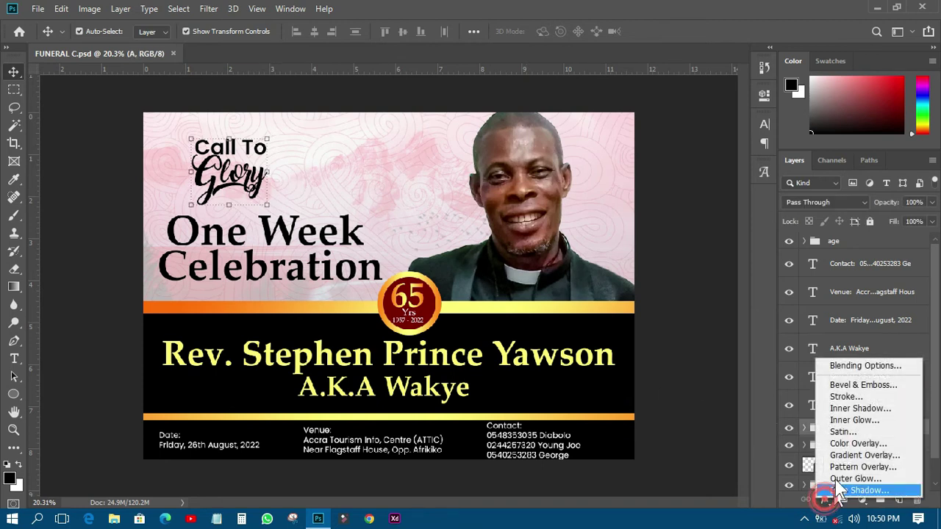
double_click(847, 441)
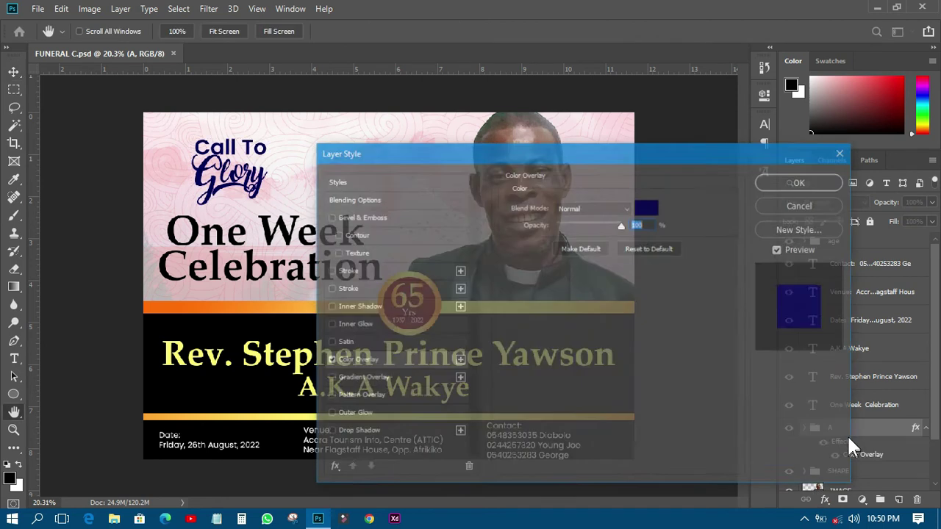
drag(646, 149, 798, 148)
click(800, 205)
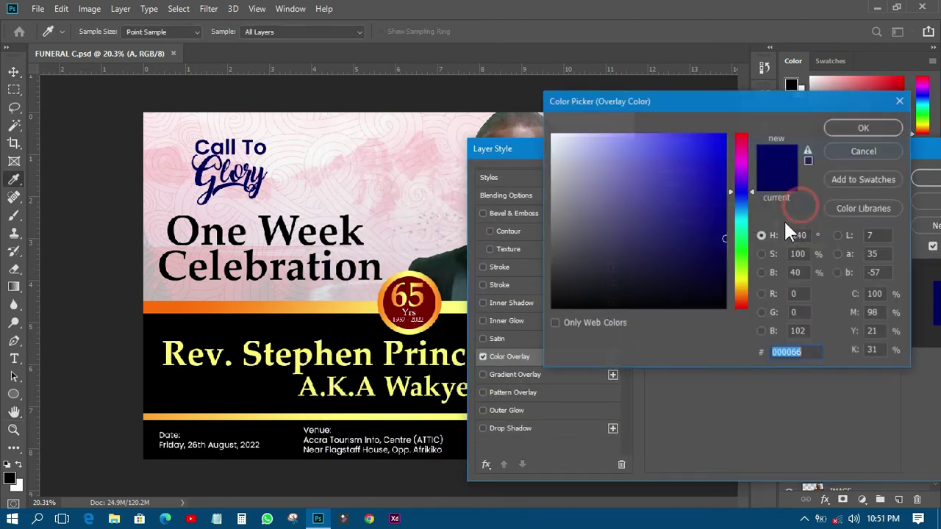
click(428, 304)
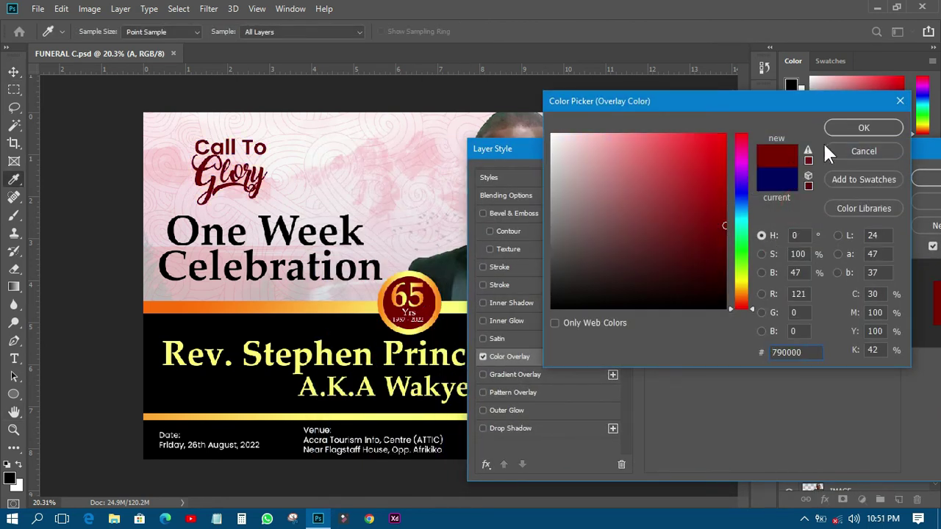
click(853, 126)
Add a white outside stroke of 32 px at 100% opacity to the "Call To Glory" group.
click(518, 268)
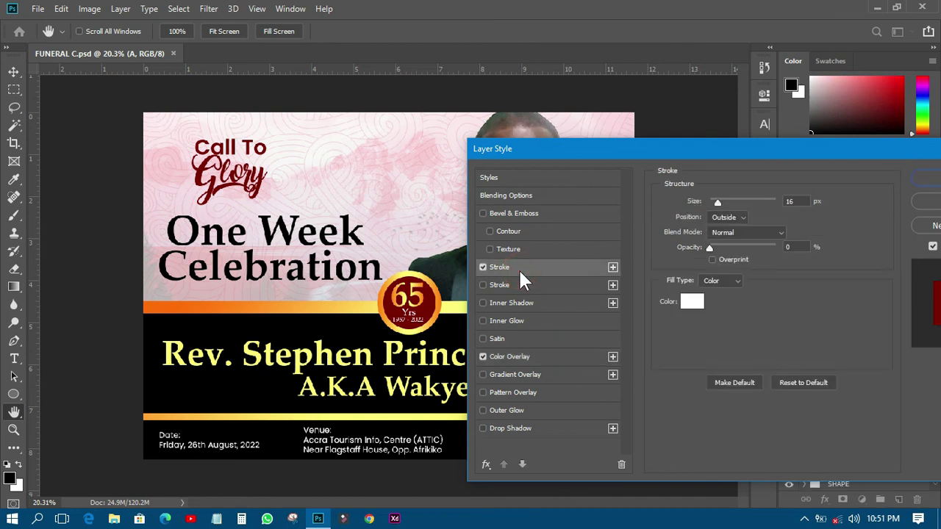
drag(711, 248, 798, 244)
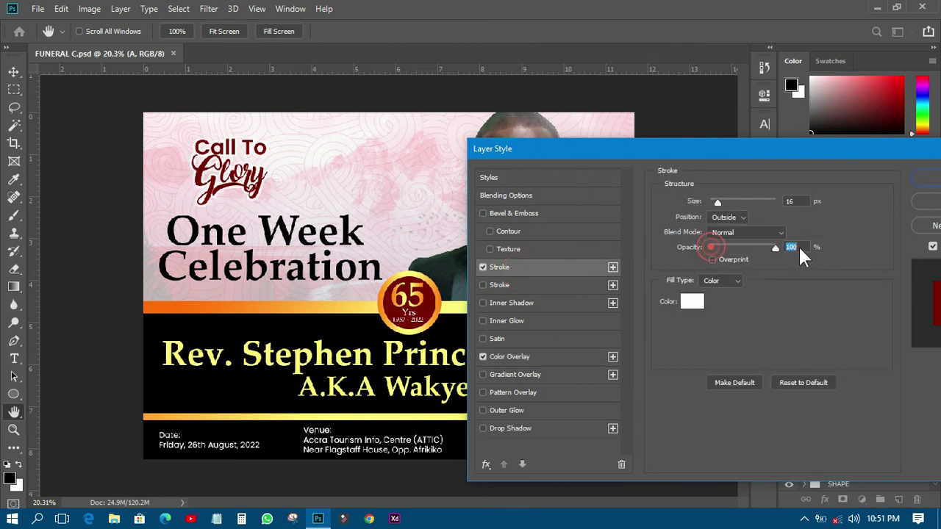
drag(717, 201, 722, 201)
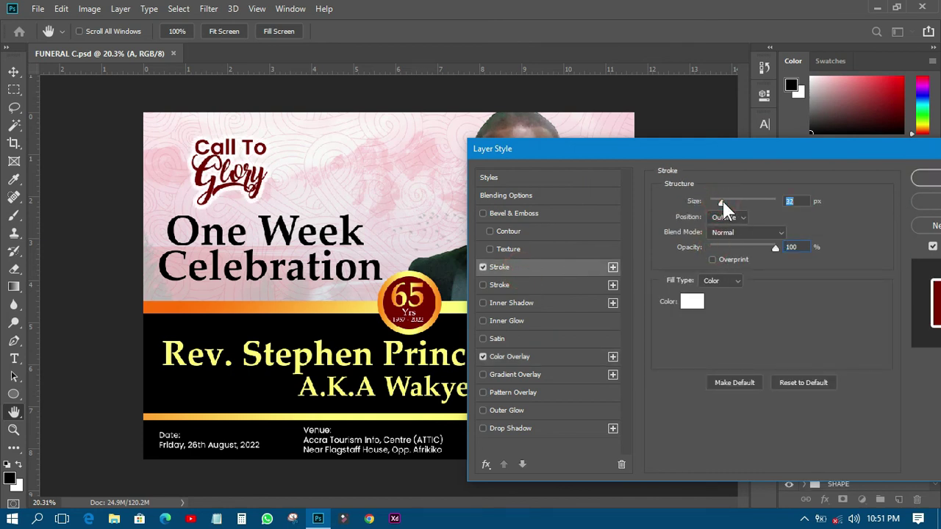
Add a black Multiply drop shadow to "Call To Glory" with 99% opacity and a size of 142 px.
click(514, 426)
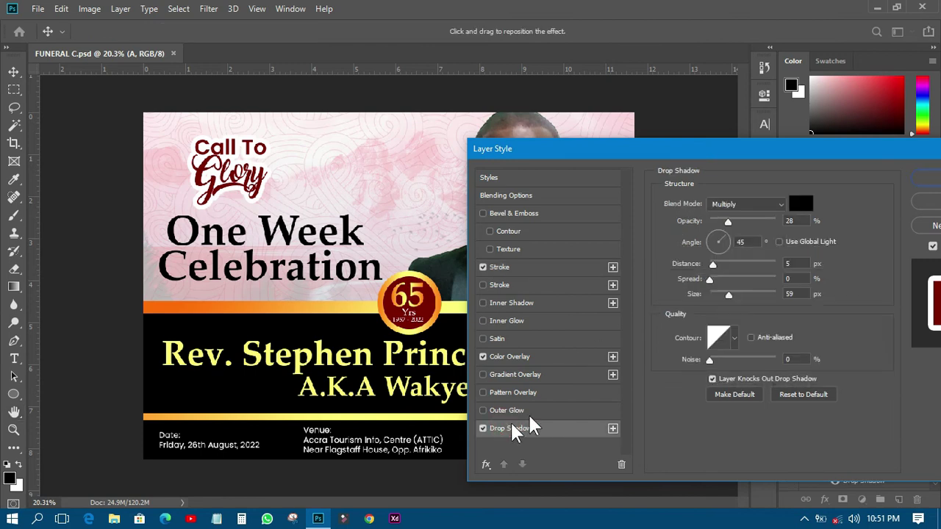
drag(728, 222, 773, 221)
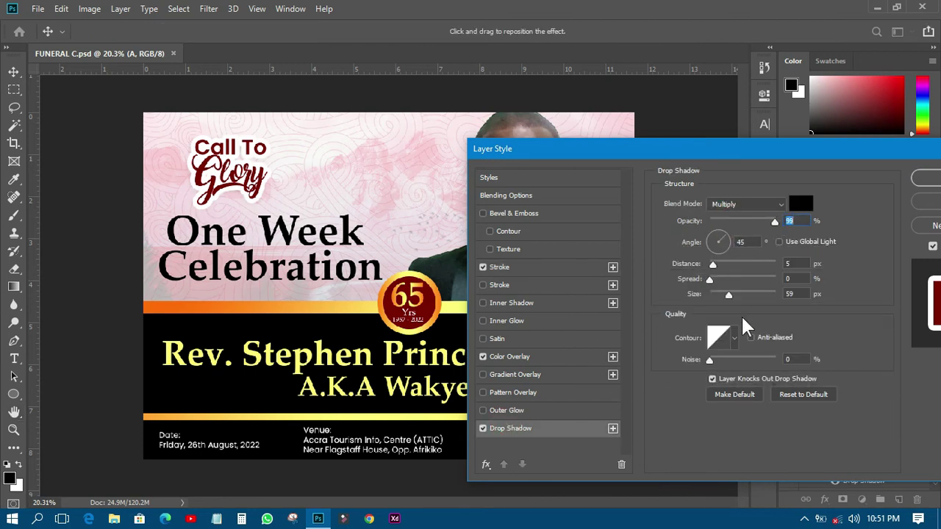
drag(728, 293, 749, 293)
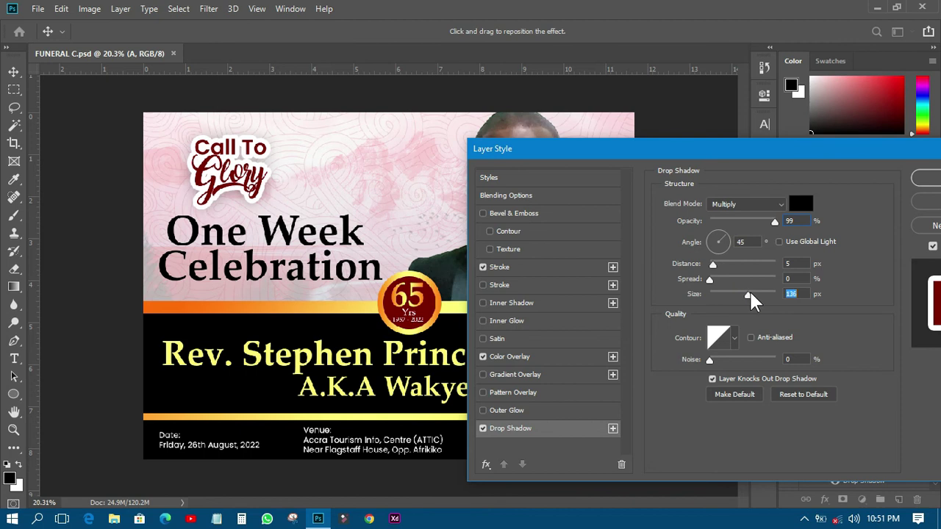
Reduce the "Call To Glory" stroke to 21 px, set its shadow to 22 px distance and 38 px size, and apply the styles.
click(508, 265)
drag(724, 207, 720, 208)
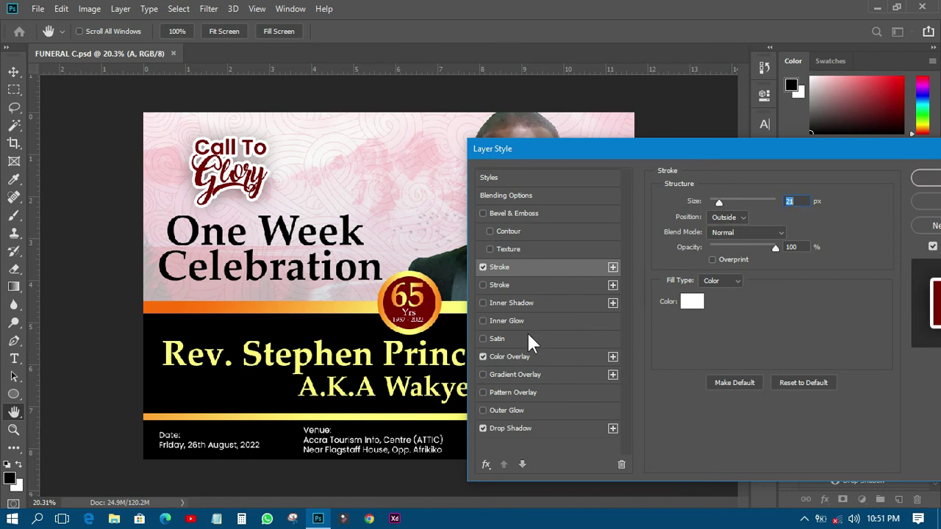
click(510, 428)
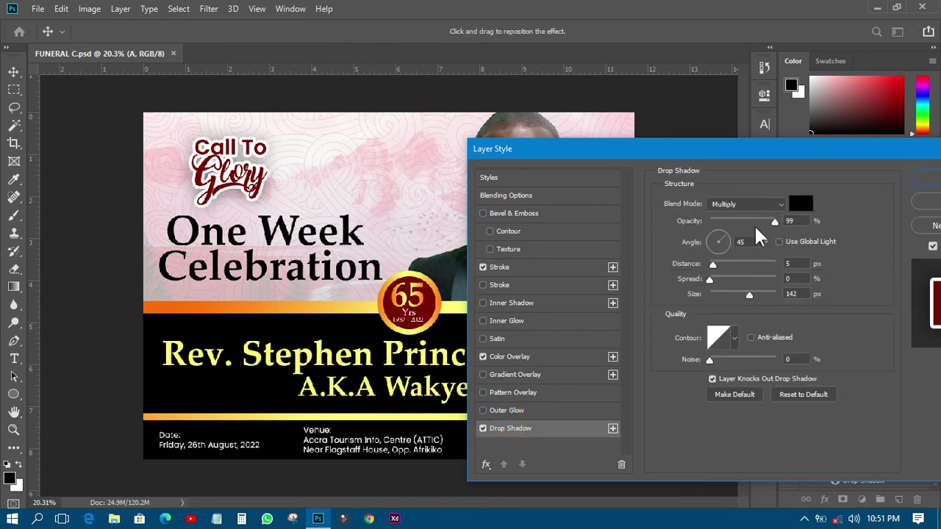
mouse_move(741, 292)
mouse_down()
mouse_move(717, 292)
mouse_move(724, 263)
mouse_move(724, 293)
mouse_up()
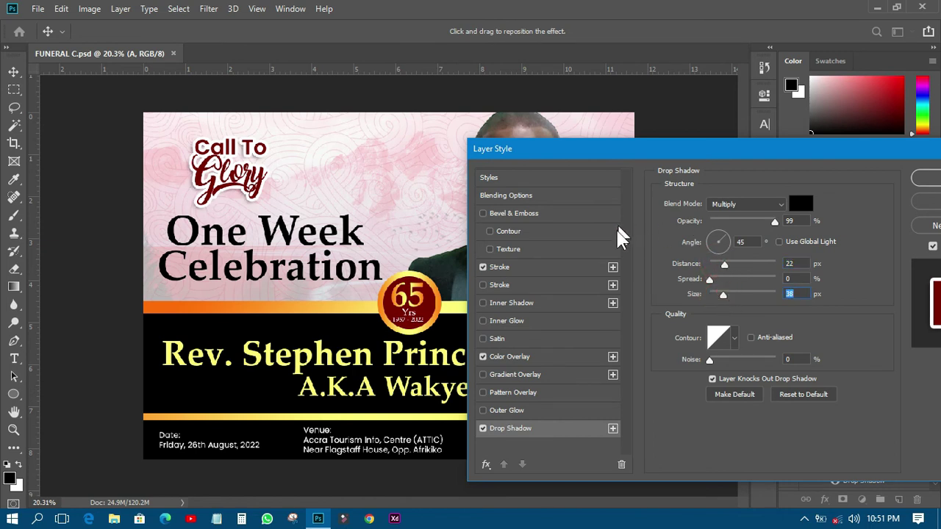
drag(800, 162, 693, 151)
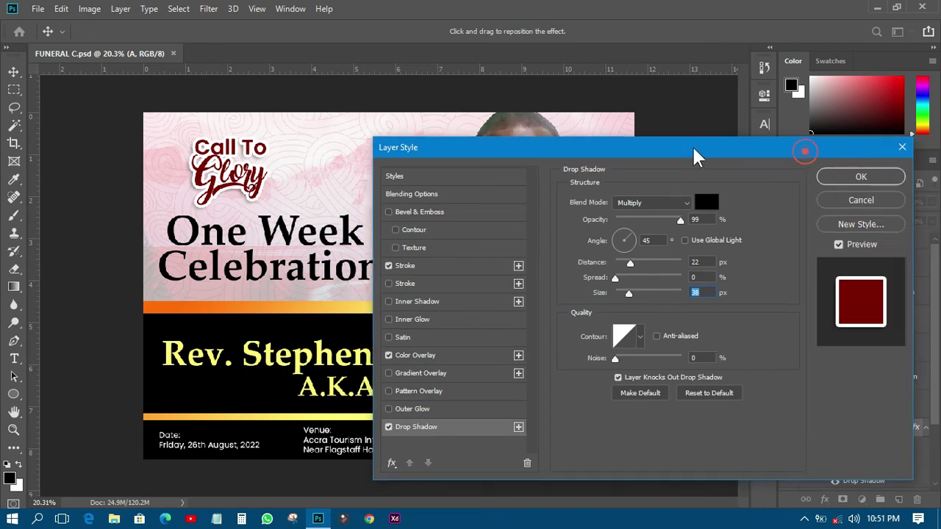
click(844, 176)
Recolor the "One Week Celebration" text with the badge's dark red #790000 and deselect it.
click(355, 242)
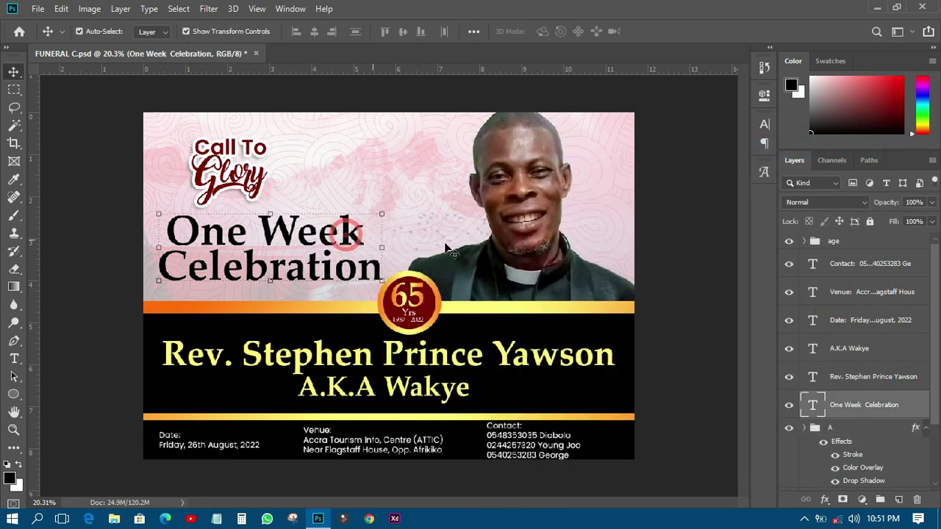
click(764, 124)
click(734, 203)
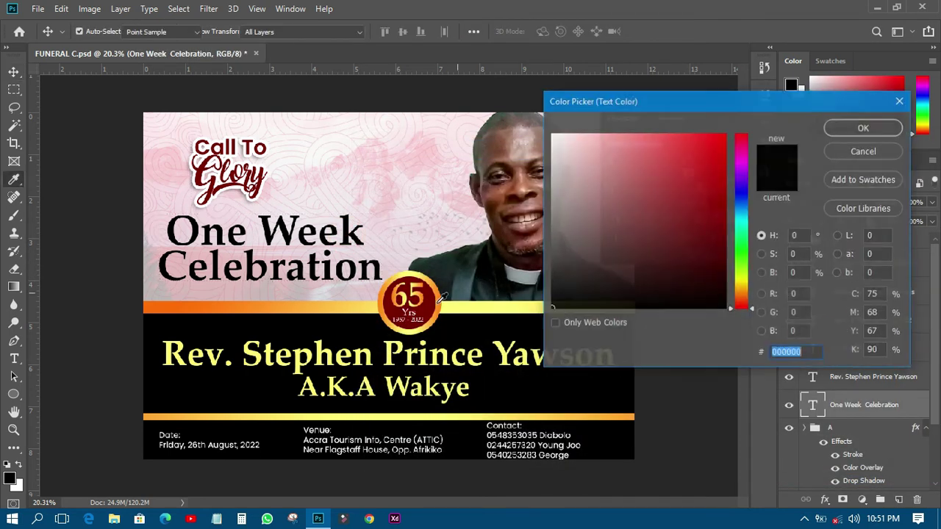
click(428, 304)
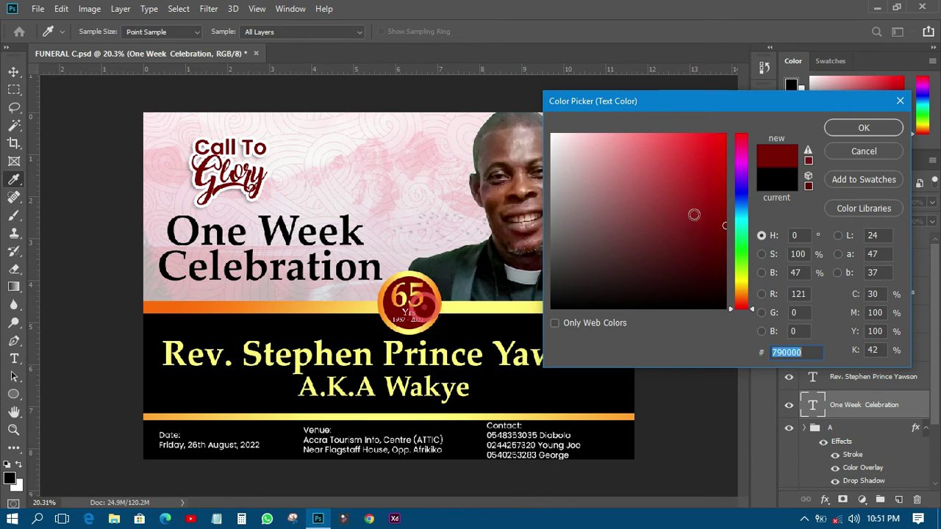
click(832, 128)
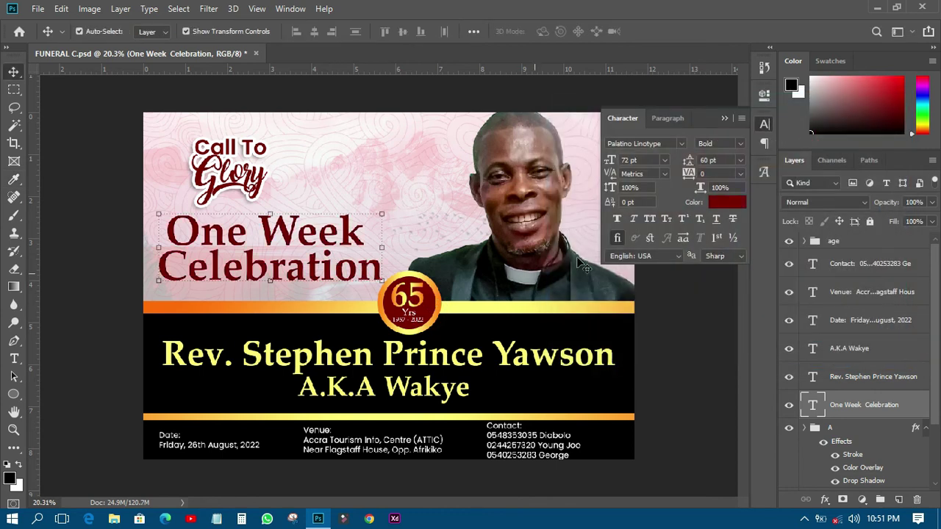
click(116, 234)
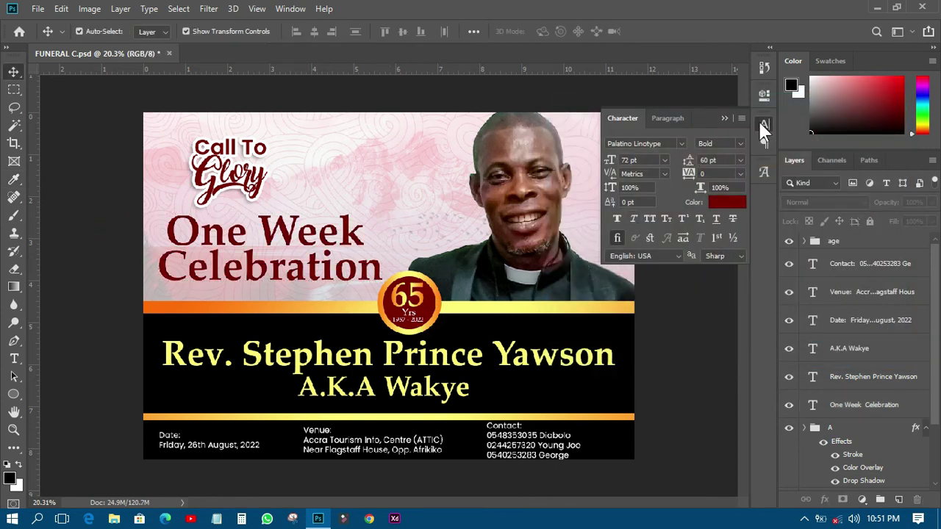
Hide the character settings, nudge the man's portrait slightly and deselect it.
click(680, 189)
mouse_move(533, 194)
mouse_down()
mouse_move(527, 179)
mouse_move(525, 189)
mouse_up()
click(702, 209)
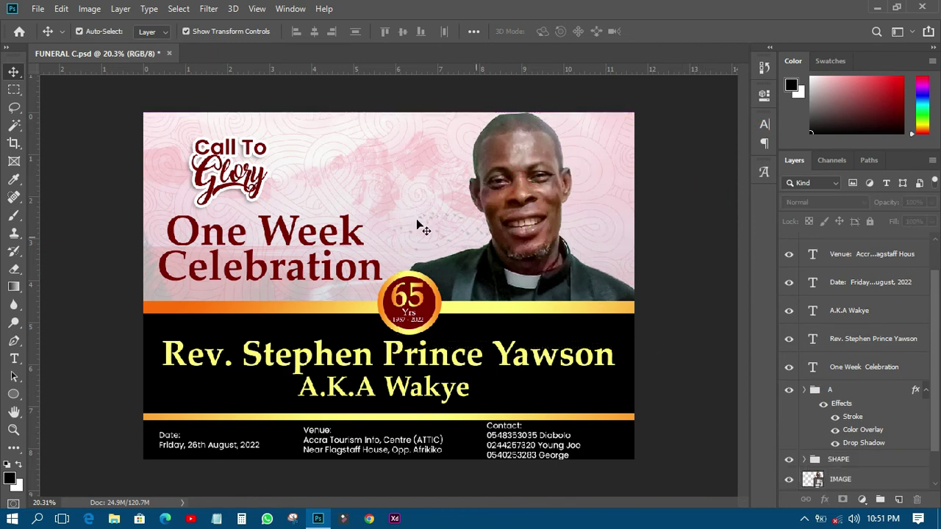
Save the flyer document.
click(38, 9)
click(66, 145)
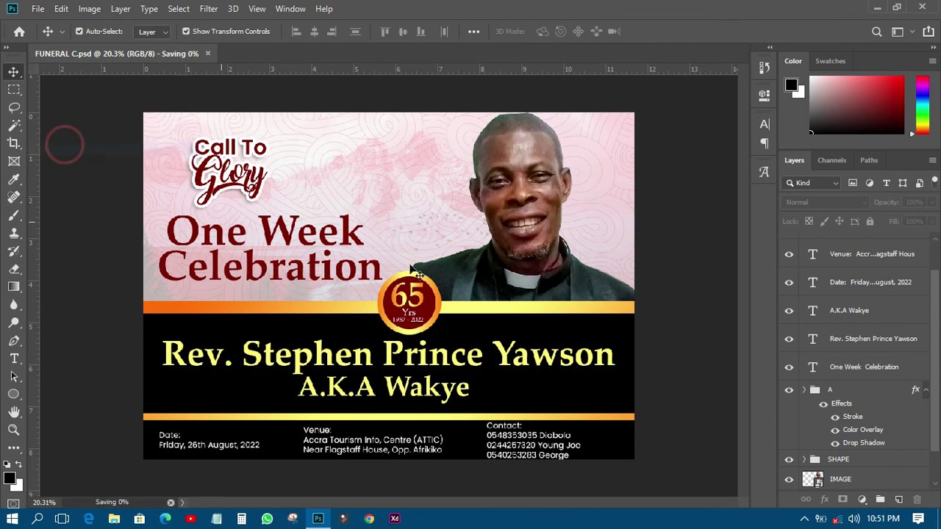
scroll(351, 337, up, 1)
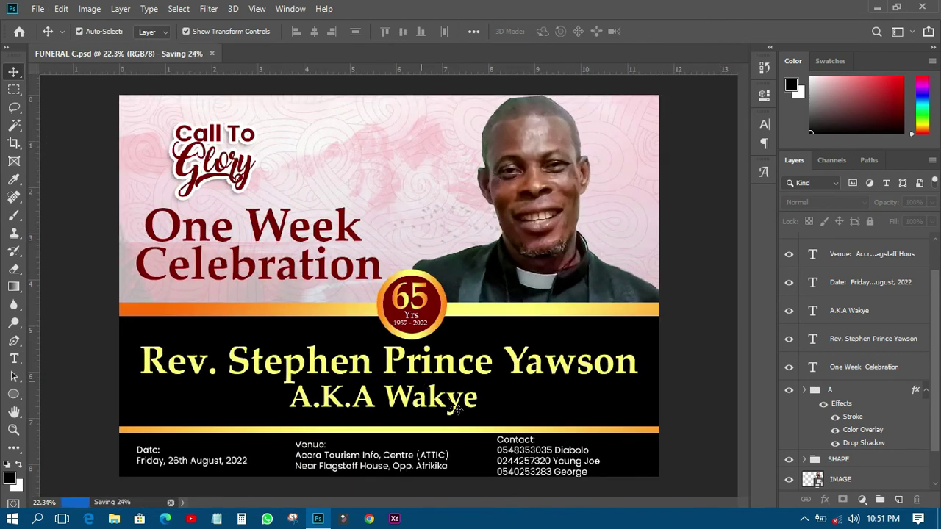
Apply the orange-and-yellow gradient overlay to the full-name line in the black panel and deselect it.
click(514, 378)
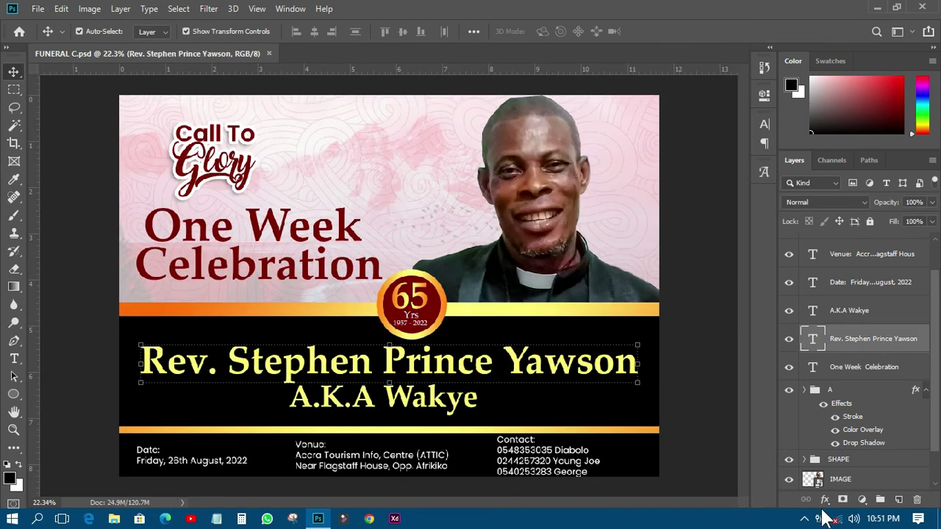
click(825, 500)
click(858, 457)
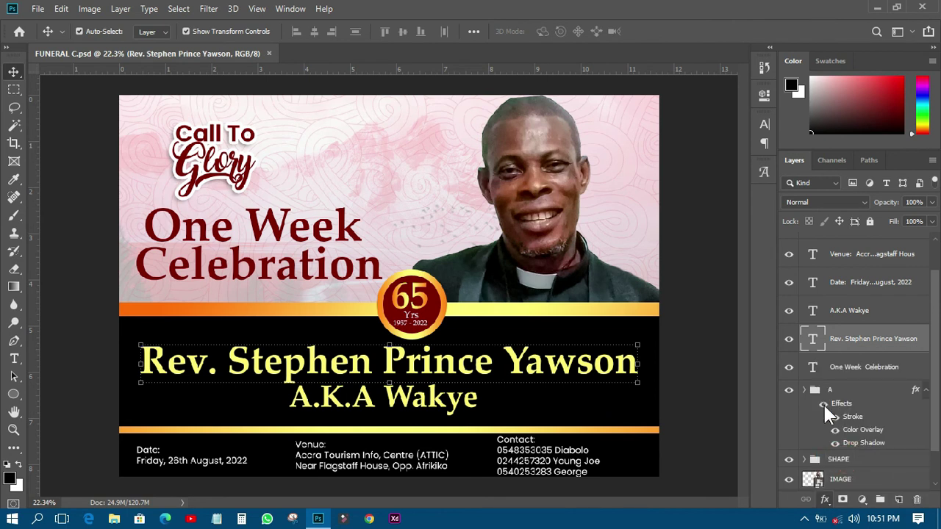
drag(581, 147, 692, 147)
click(916, 177)
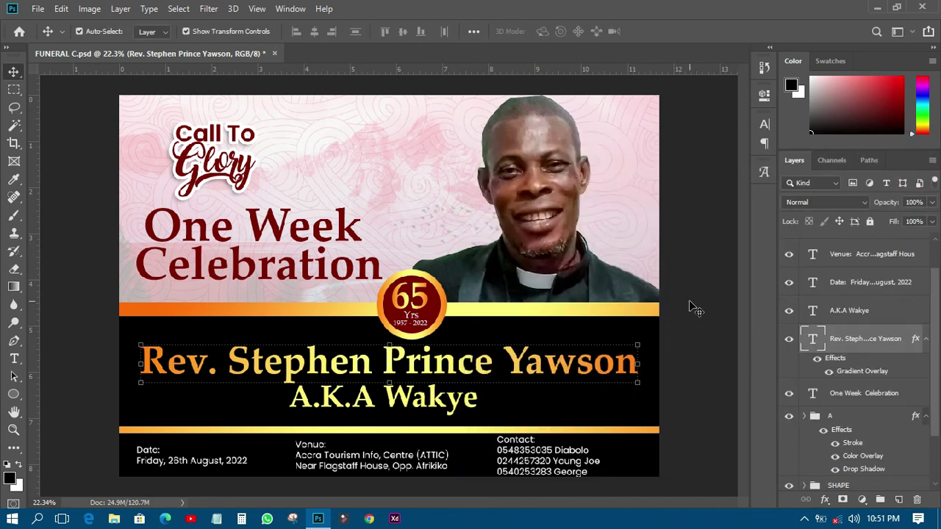
click(691, 307)
Add a gradient overlay to the alias line below the full name and recolor the gradient's left stop to #ffc600.
click(444, 400)
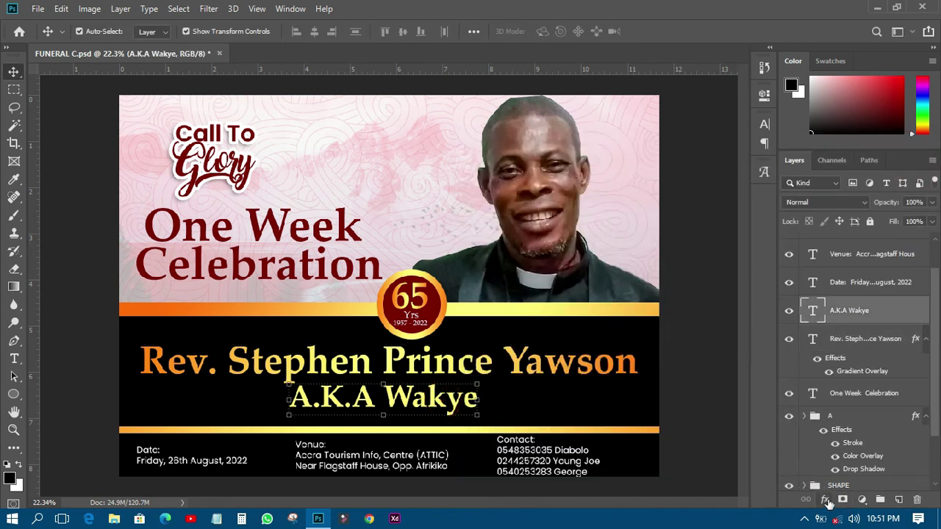
click(826, 499)
click(841, 463)
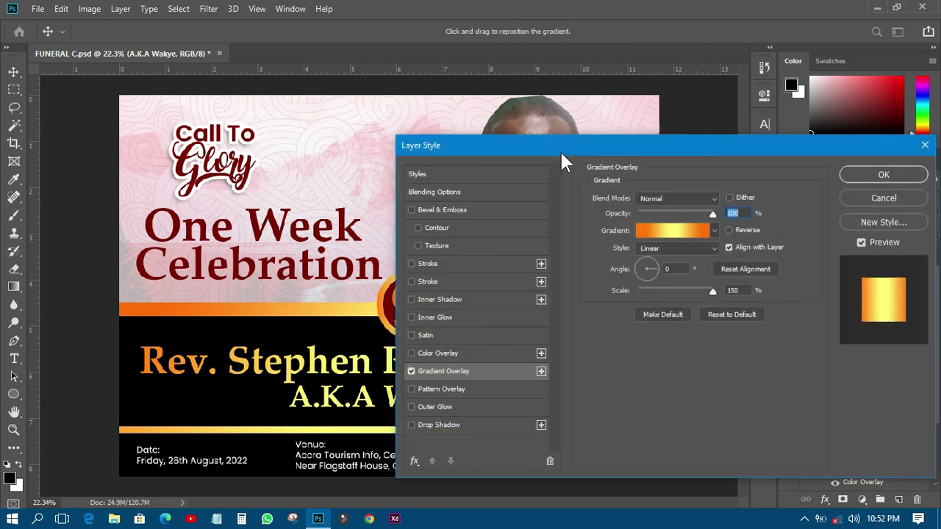
drag(566, 151, 808, 175)
click(907, 253)
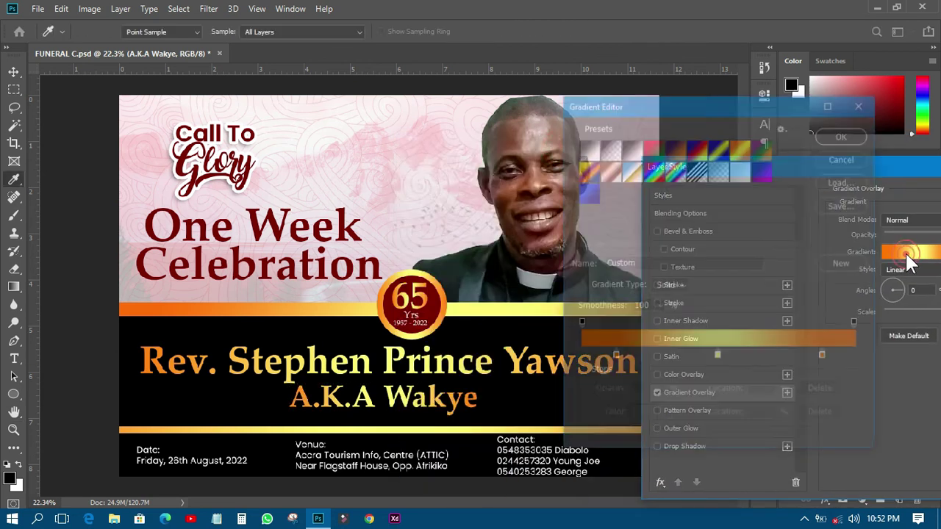
double_click(614, 358)
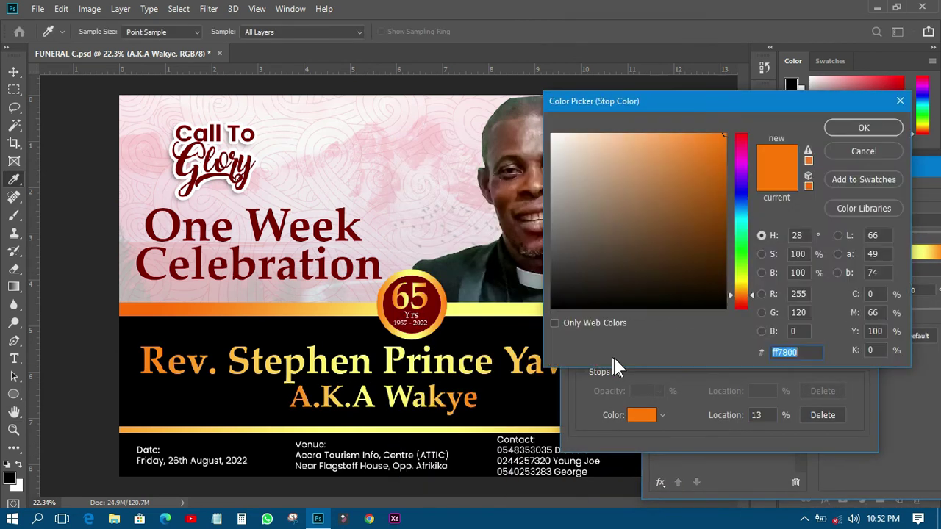
drag(743, 270, 744, 294)
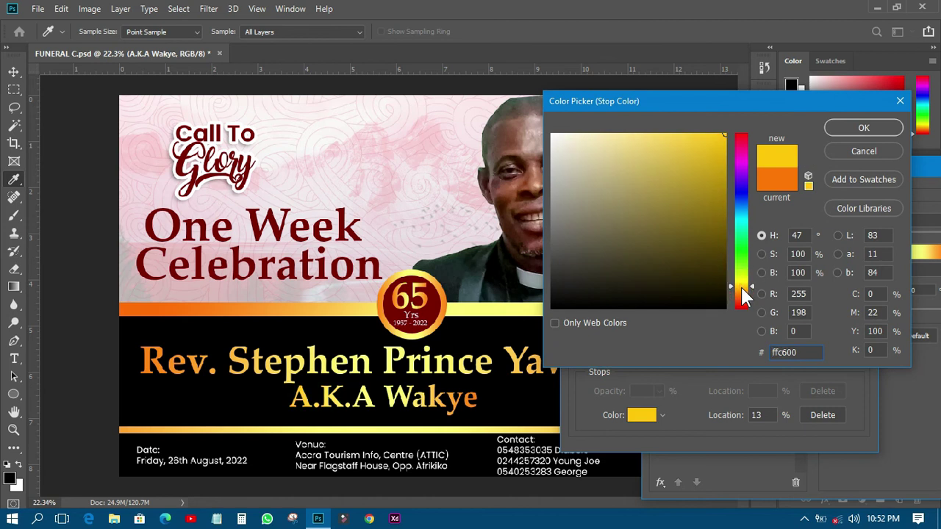
click(862, 127)
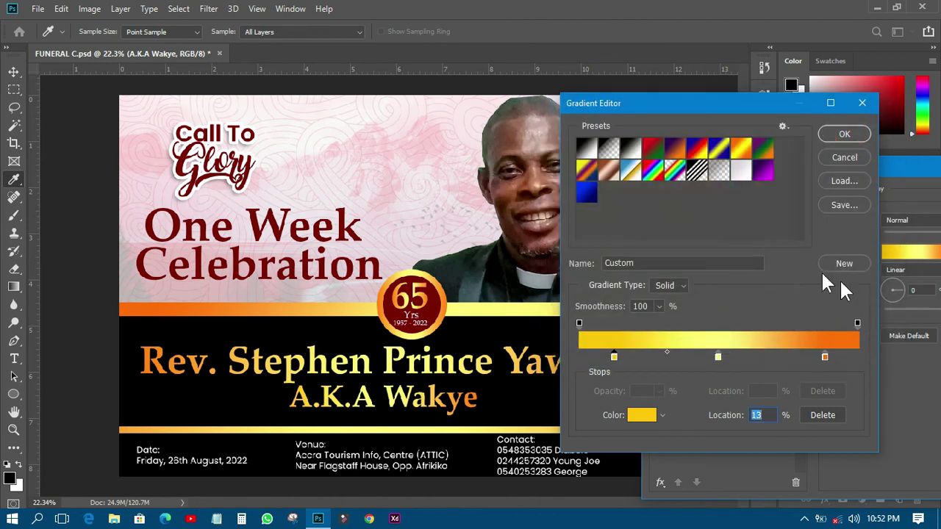
Recolor the gradient's right stop to #ffc600 and move both outer stops inward, the left one to 22%.
double_click(824, 358)
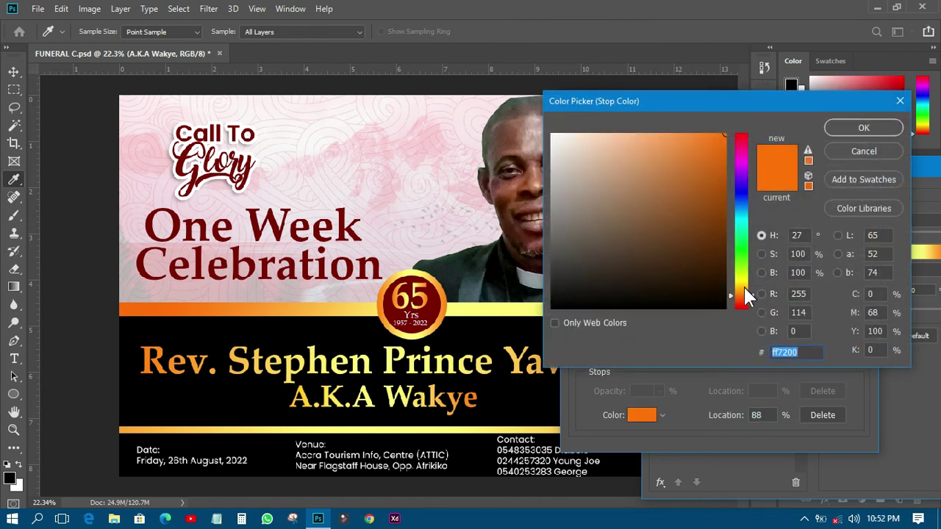
click(742, 286)
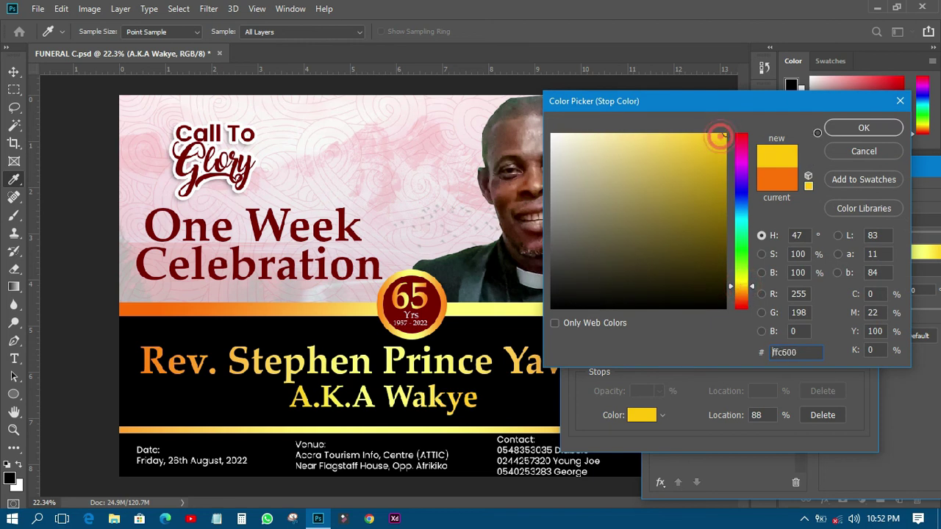
click(854, 130)
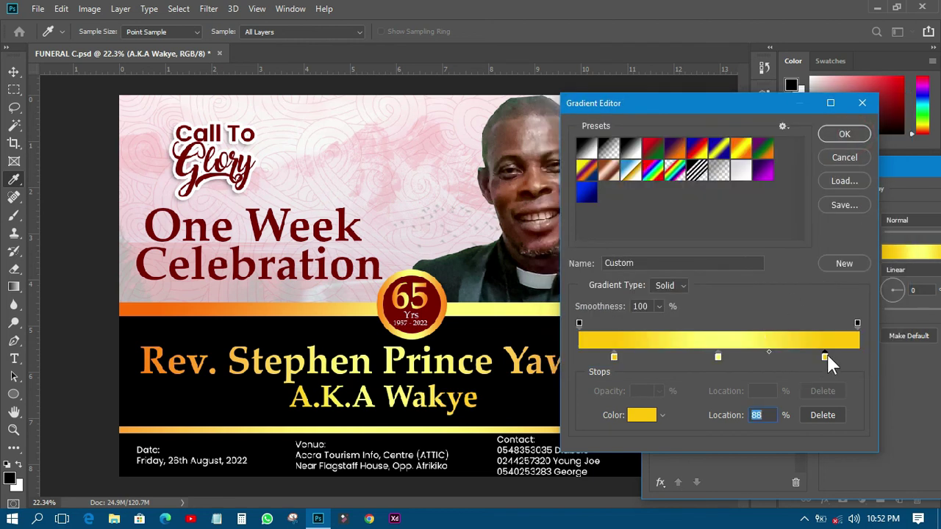
drag(823, 356, 805, 355)
drag(614, 358, 639, 357)
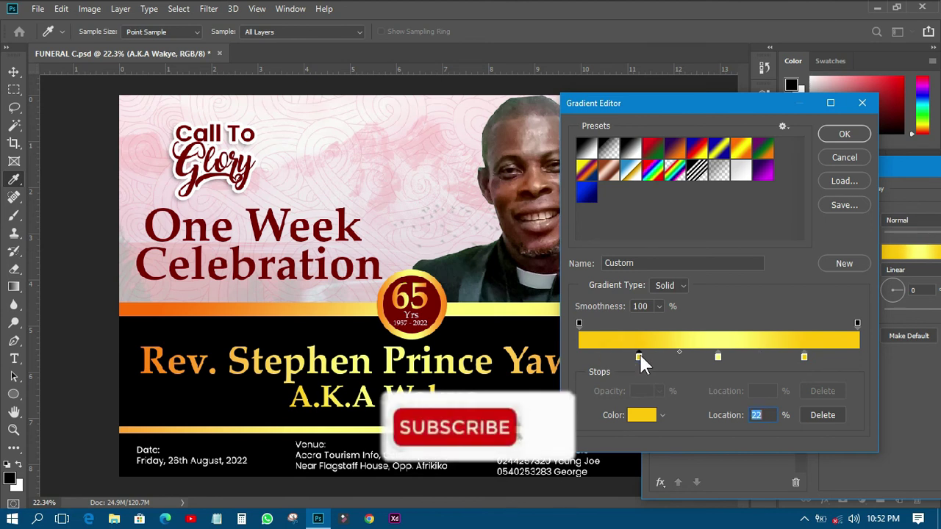
Recolor the gradient's middle stop with the orange #ff6d00 sampled from the thick gold bar and apply the overlay to the alias line.
click(717, 358)
double_click(717, 358)
click(151, 307)
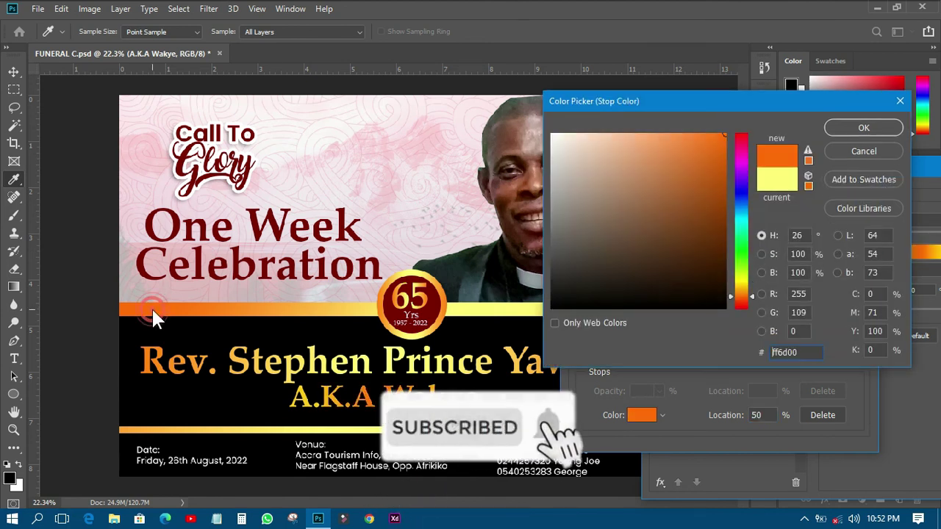
click(855, 127)
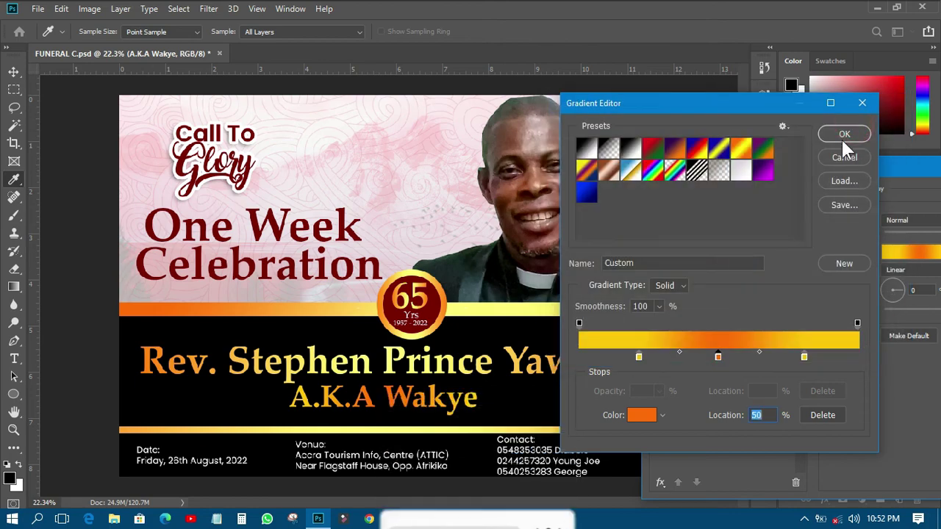
click(844, 134)
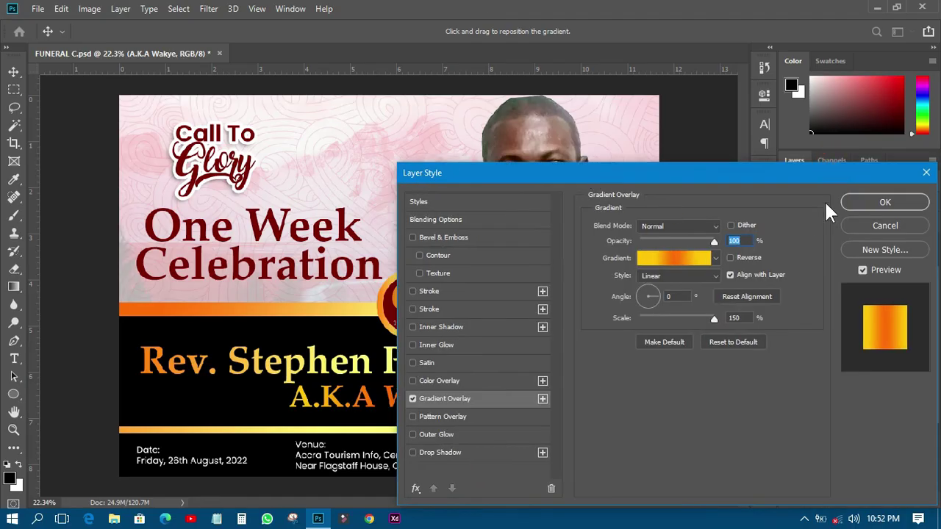
click(859, 203)
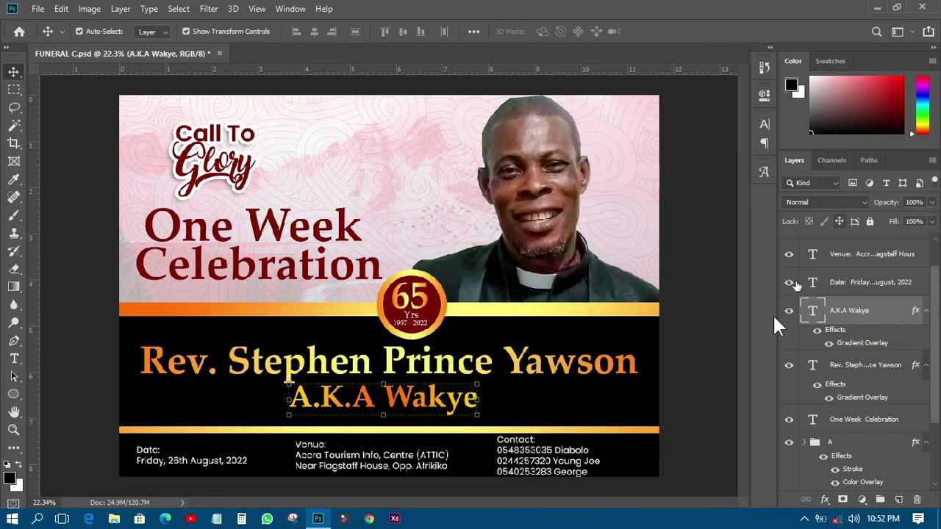
Copy the alias line's layer style onto the full-name line and deselect it.
right_click(834, 310)
click(694, 463)
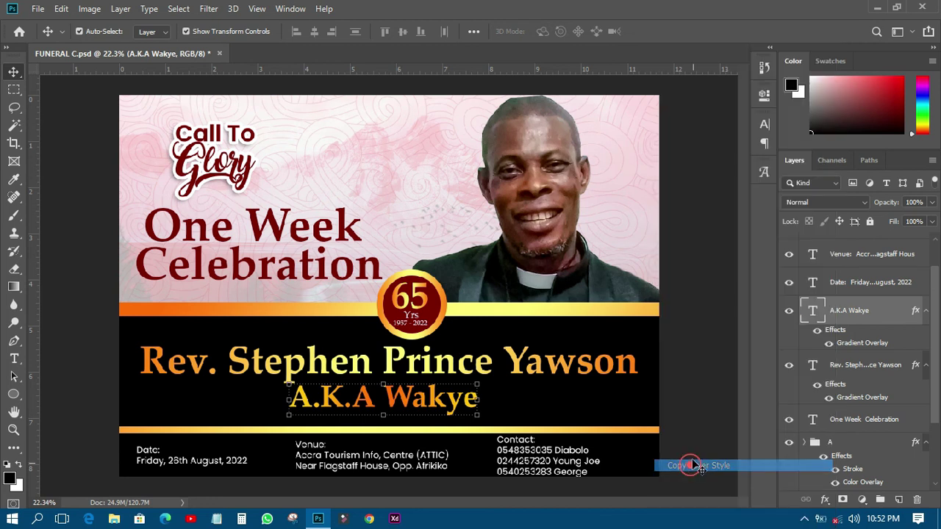
click(614, 371)
right_click(860, 370)
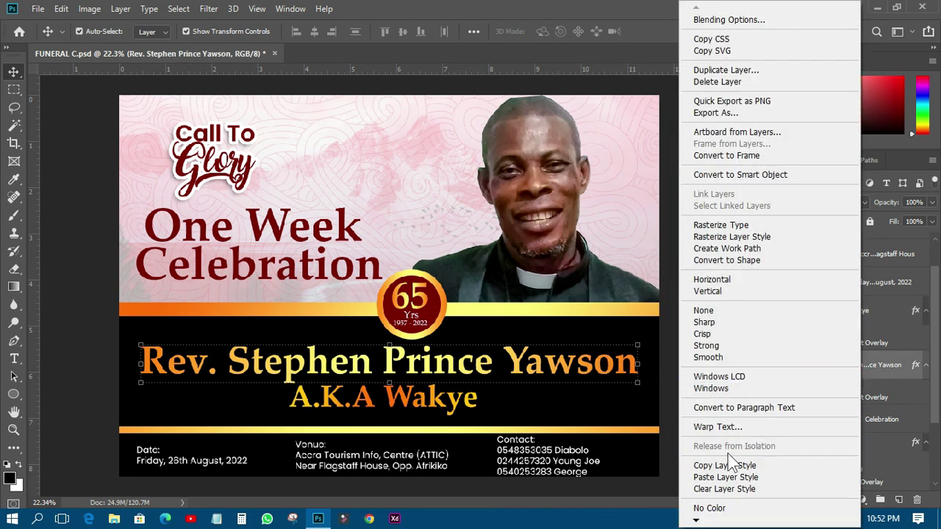
click(726, 477)
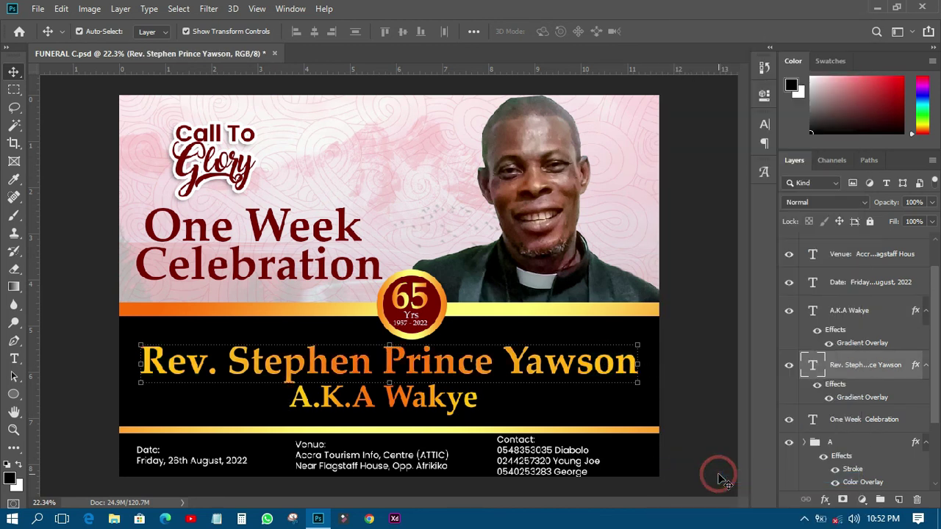
click(708, 340)
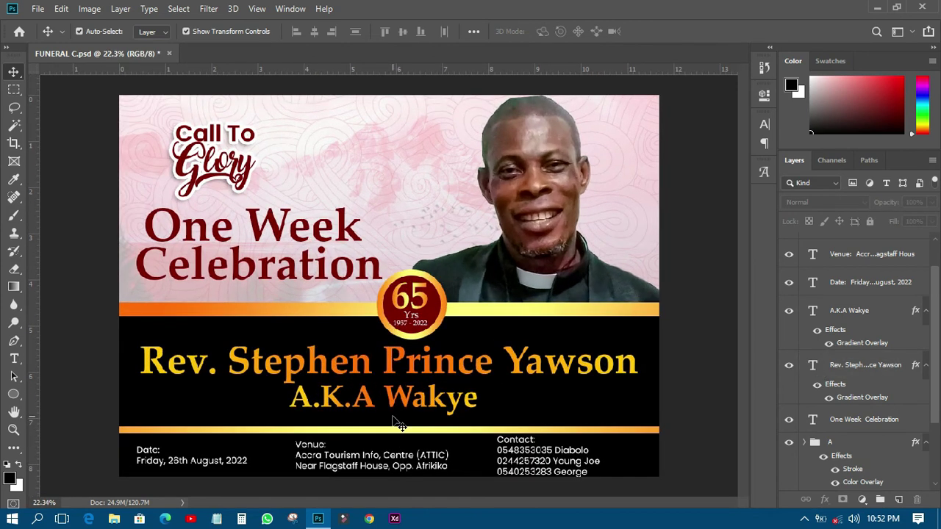
Save the flyer with the updated name gradients.
click(36, 9)
click(50, 150)
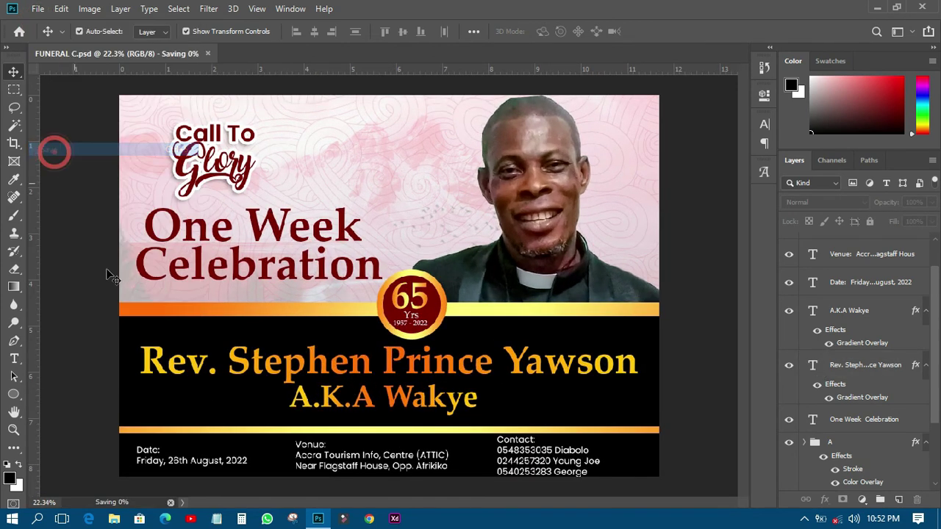
scroll(294, 345, down, 1)
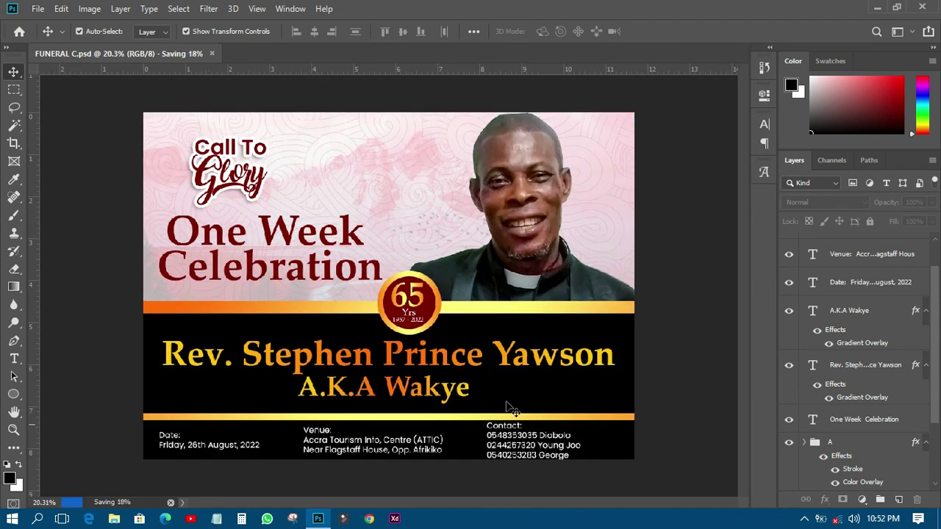
Paste the copied yellow-orange gradient style onto the thin gold bar above the event details.
click(488, 419)
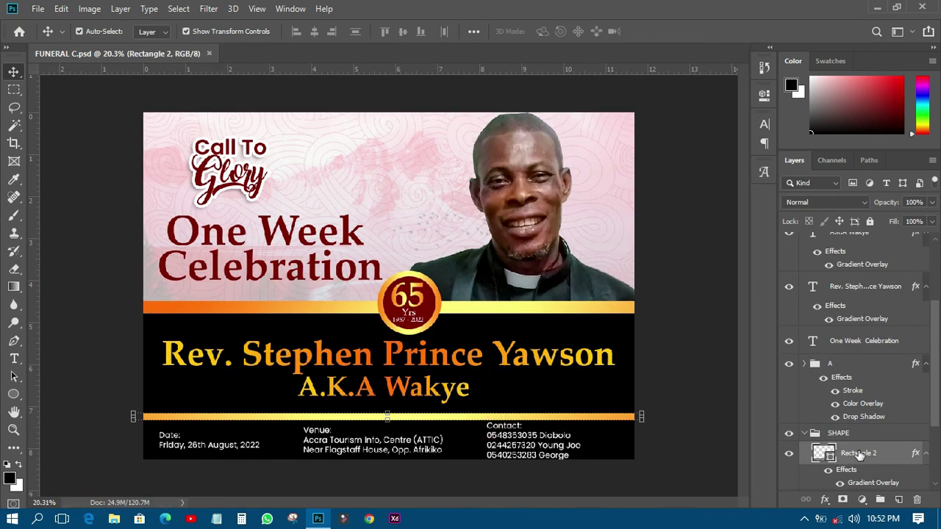
right_click(853, 450)
click(711, 326)
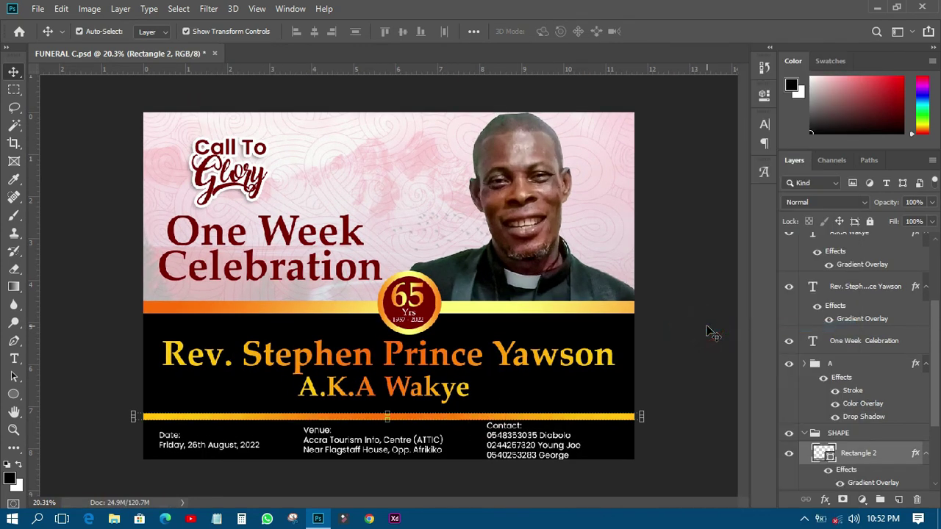
Reduce the thin gold bar's height to about 51% from its lower edge and deselect it.
scroll(410, 441, up, 4)
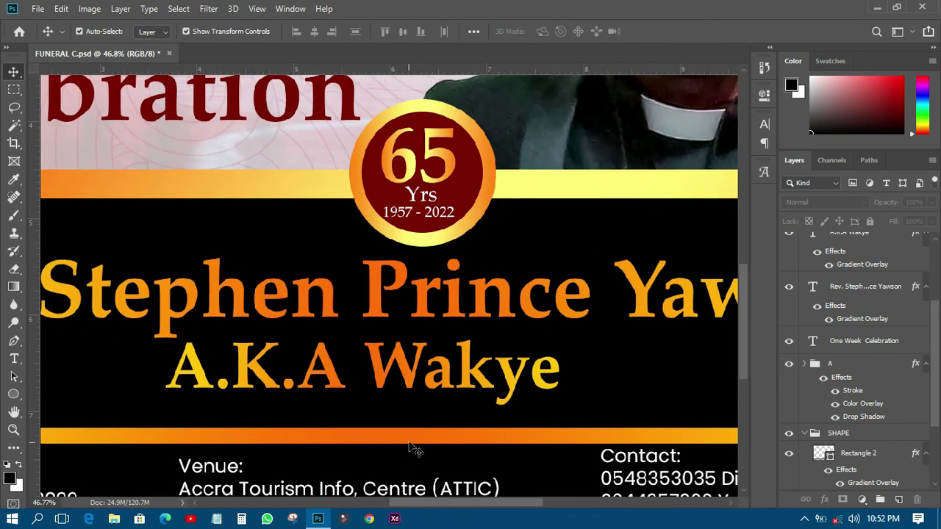
key(ctrl+t)
drag(372, 443, 373, 432)
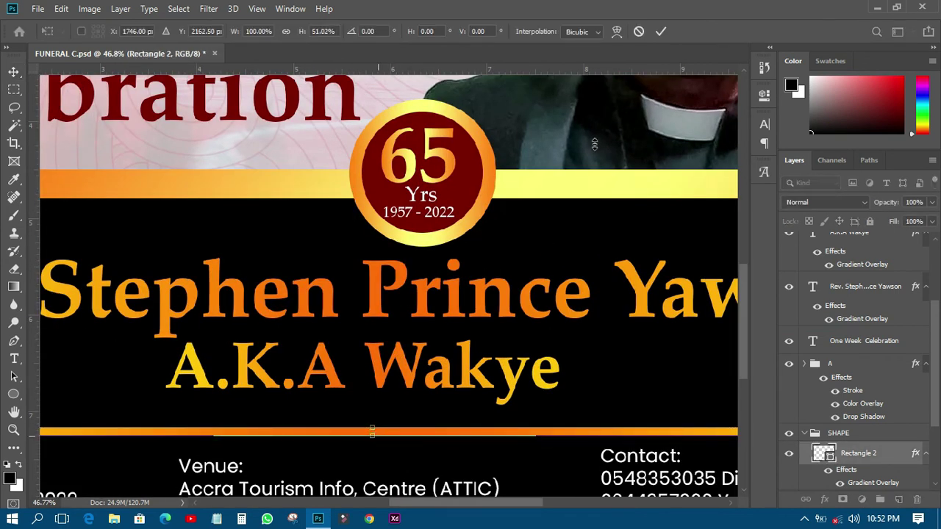
click(660, 32)
scroll(401, 441, down, 3)
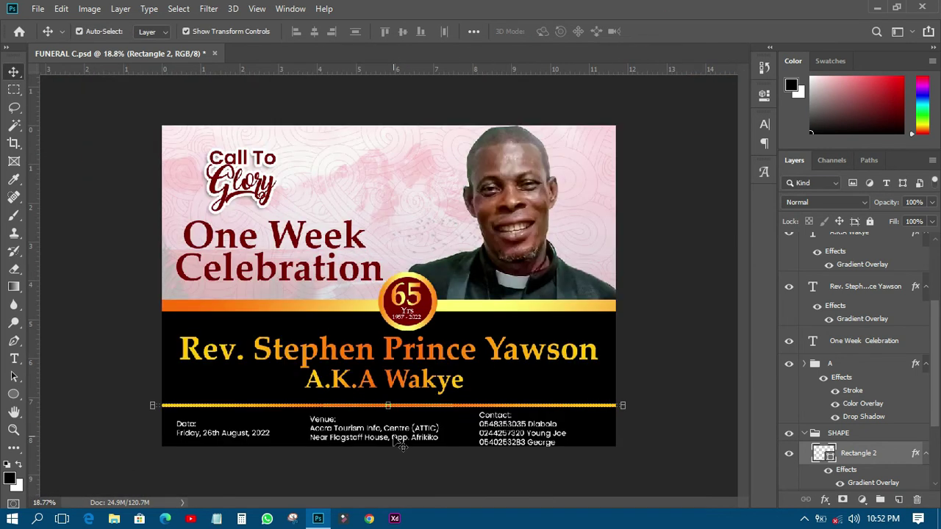
click(120, 353)
Move the contact, venue and date text blocks slightly up in the black footer.
drag(535, 444, 528, 438)
click(411, 458)
drag(392, 441, 390, 436)
click(277, 462)
click(236, 435)
drag(235, 440, 225, 432)
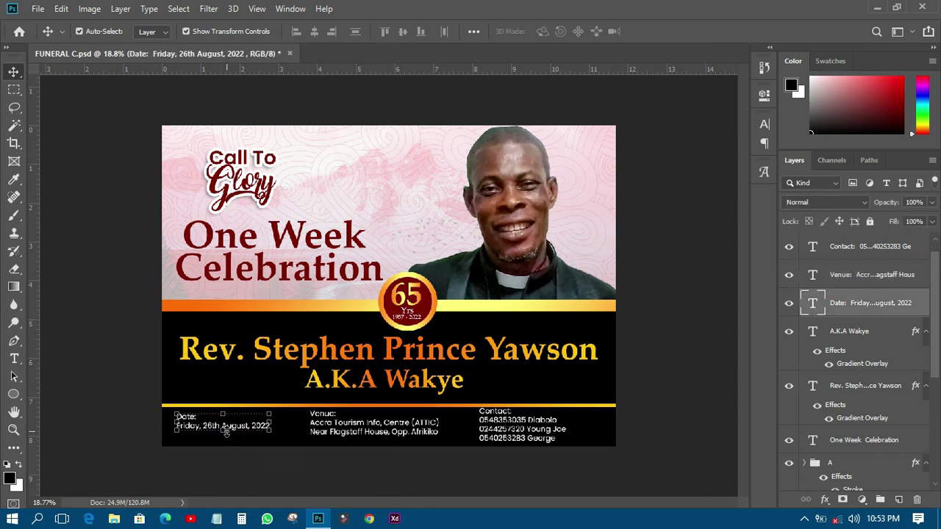
Move the thin gold bar slightly up, away from the event details.
click(473, 455)
click(475, 408)
drag(475, 409, 473, 403)
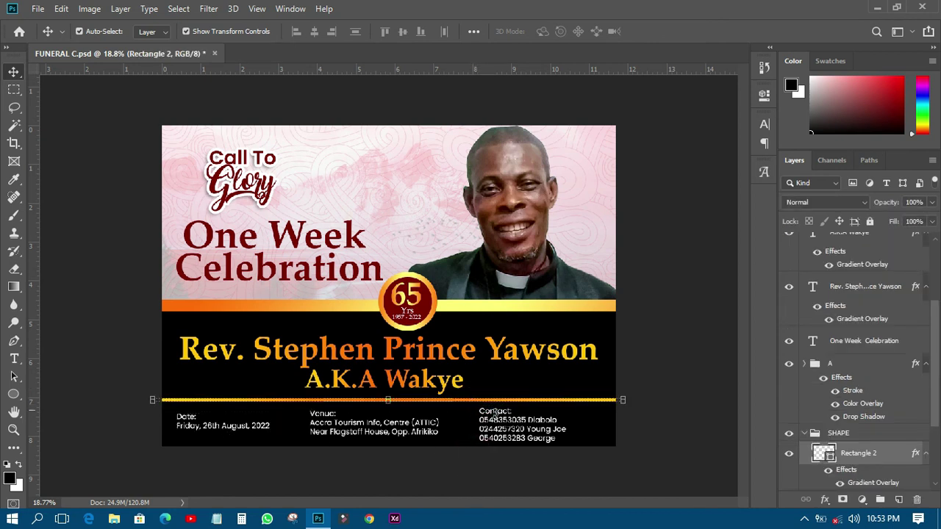
Raise the contact, venue and date text blocks a little further beneath the thin gold bar.
click(506, 430)
drag(505, 429, 505, 425)
click(388, 430)
drag(387, 429, 384, 426)
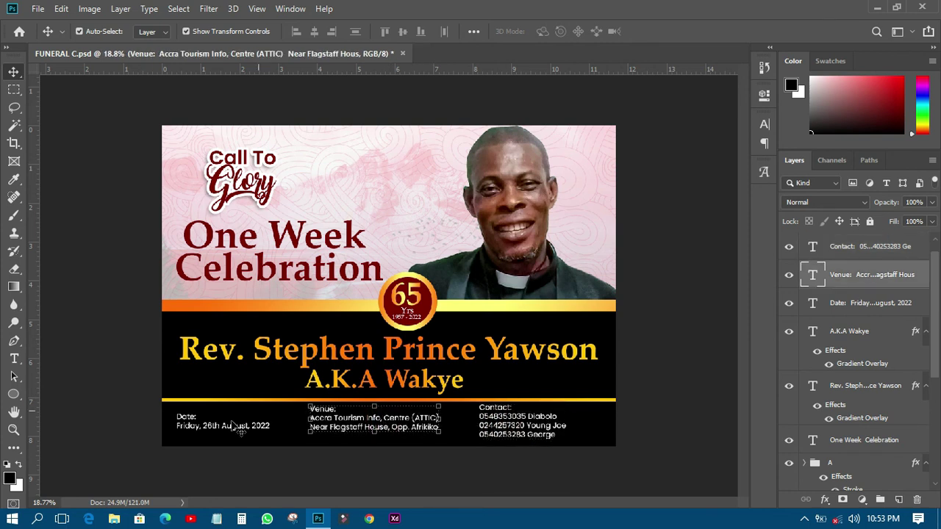
click(210, 434)
drag(210, 434, 209, 430)
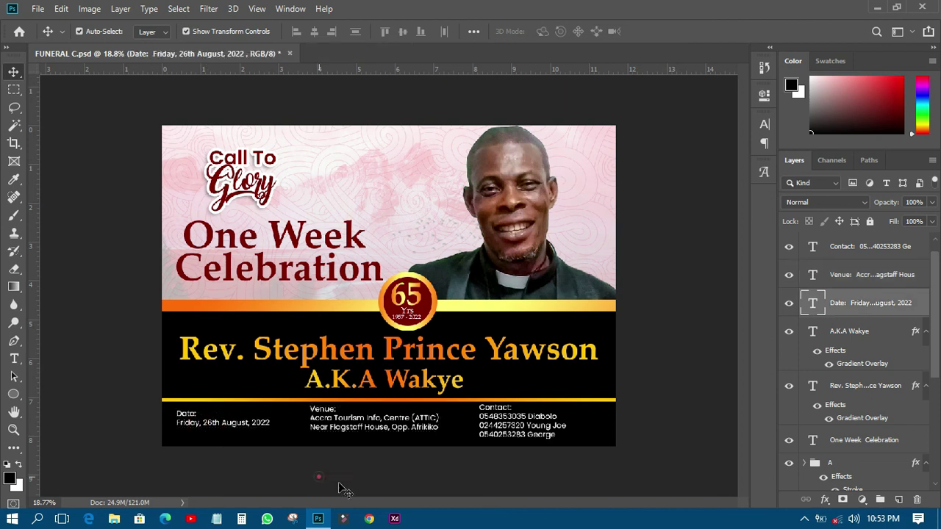
Deselect the date text and save the flyer.
click(342, 490)
key(ctrl+plus)
click(37, 11)
click(46, 147)
Paste the copied yellow-orange gradient layer style onto the wide gold band above the black panel and deselect it.
click(310, 316)
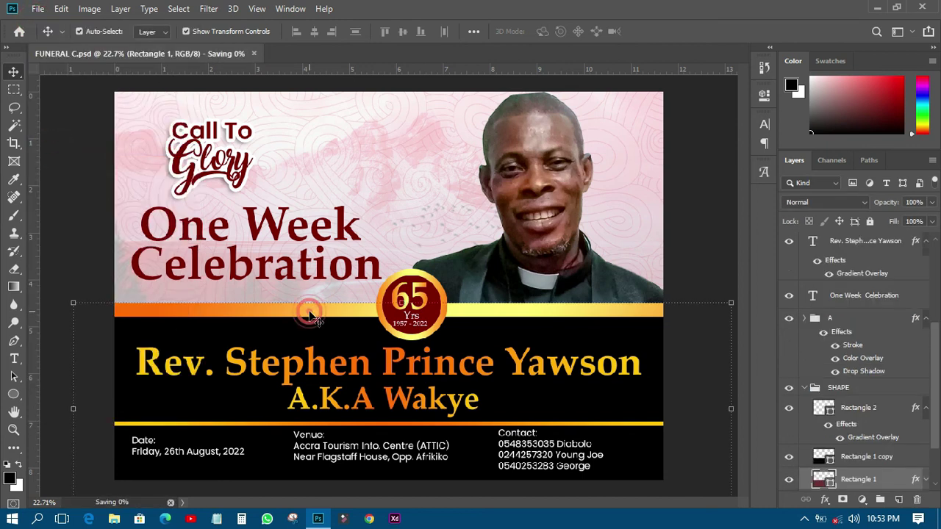
right_click(842, 477)
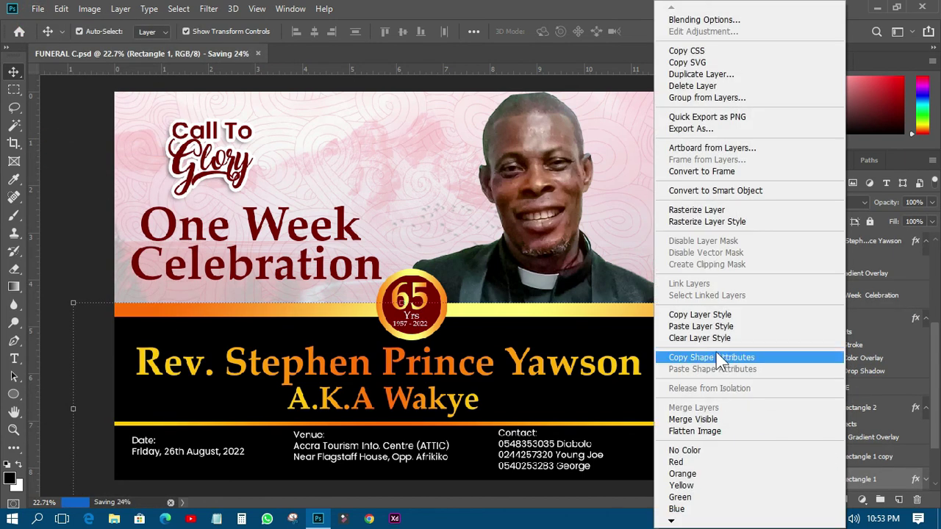
click(709, 326)
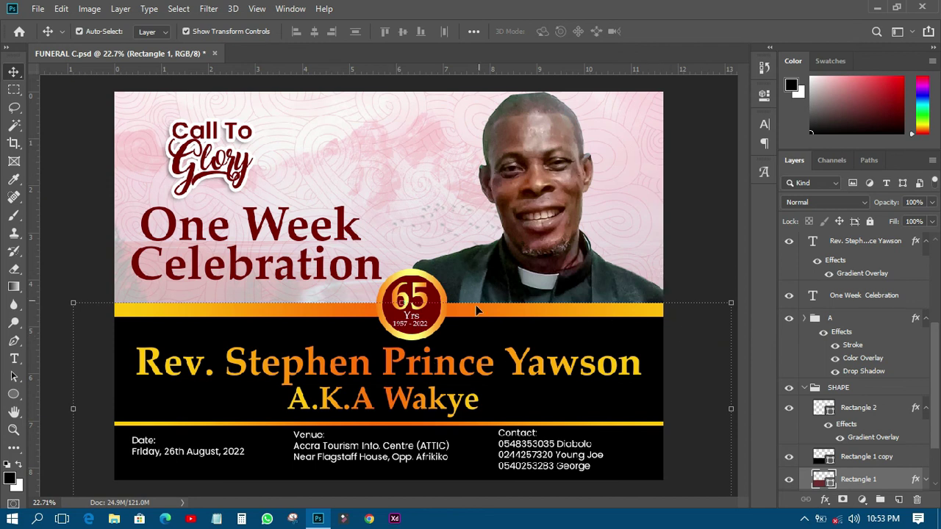
click(706, 212)
Check the flyer with the restyled gold band and save the document.
scroll(353, 340, down, 1)
scroll(360, 341, up, 1)
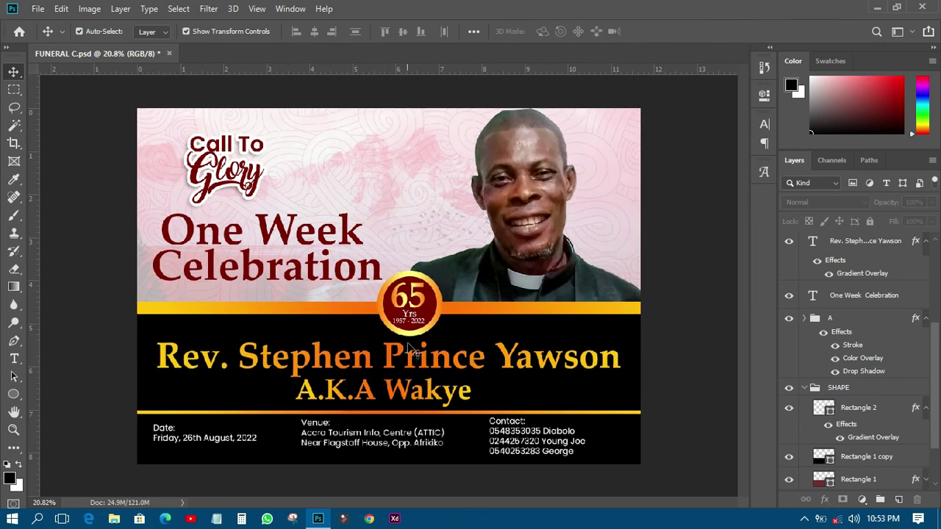
scroll(433, 361, up, 1)
scroll(416, 354, up, 1)
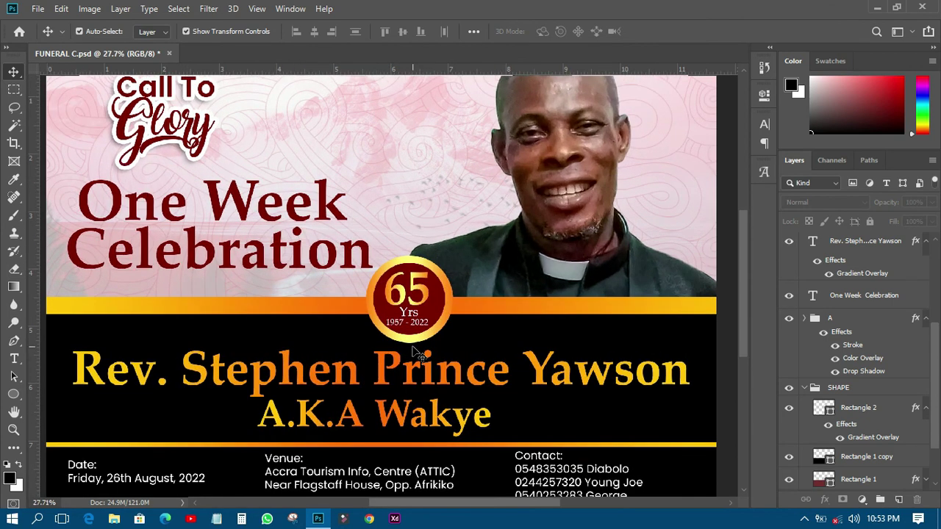
scroll(415, 352, down, 2)
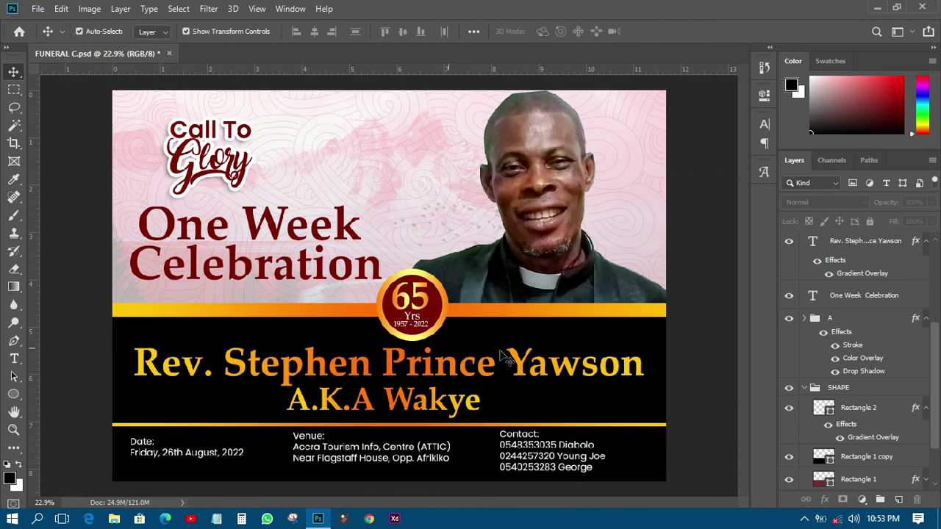
click(37, 9)
click(63, 152)
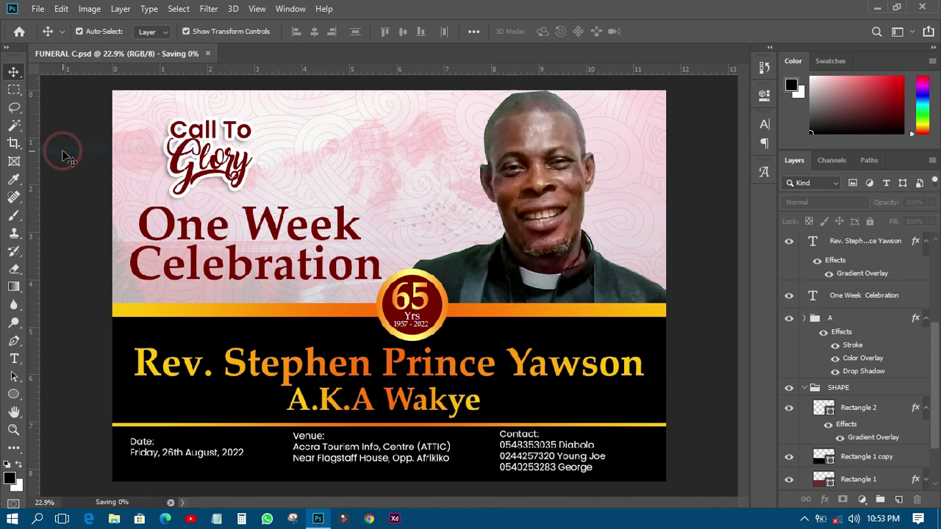
Scale the Call To Glory title group up to about 135% around its centre.
scroll(411, 262, down, 1)
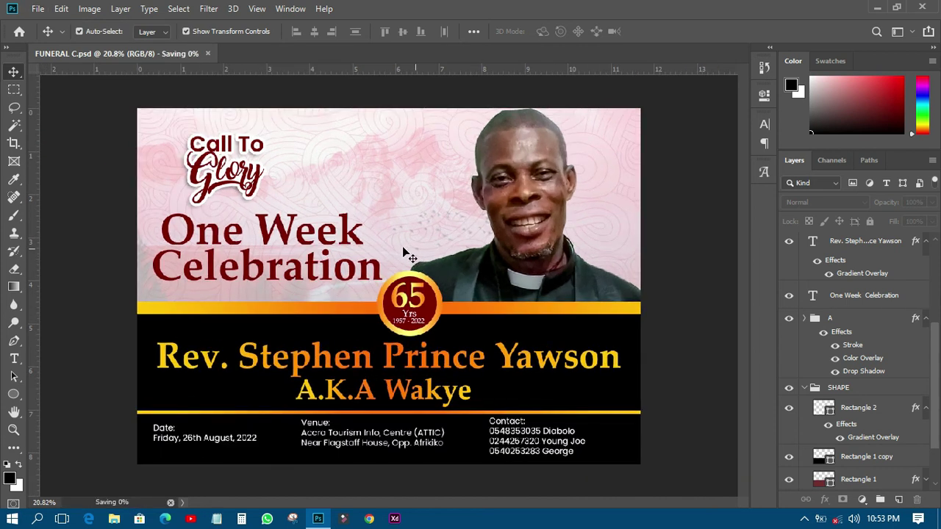
click(847, 323)
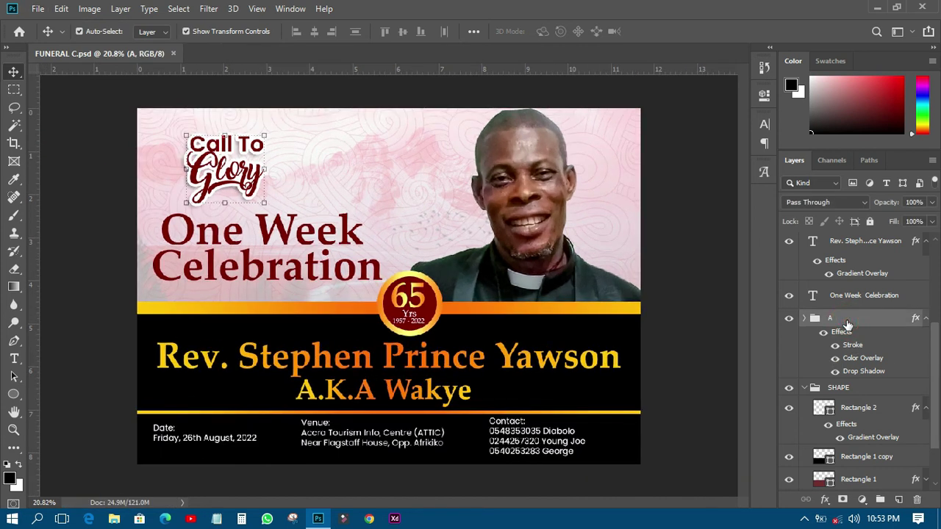
drag(266, 140, 278, 123)
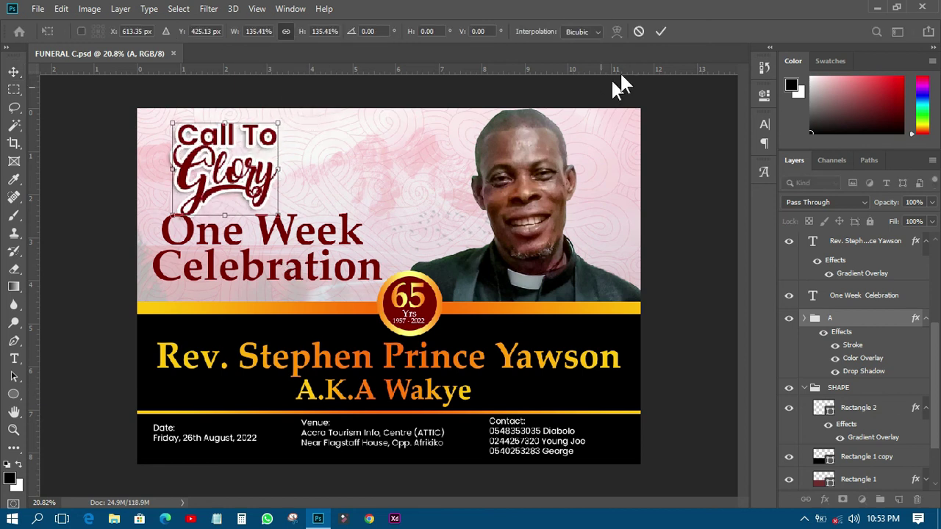
click(661, 33)
Move the Call To Glory title right and slightly up, and lower the One Week Celebration heading slightly towards the gold band.
drag(234, 169, 273, 149)
drag(316, 249, 312, 255)
click(84, 235)
key(ctrl+minus)
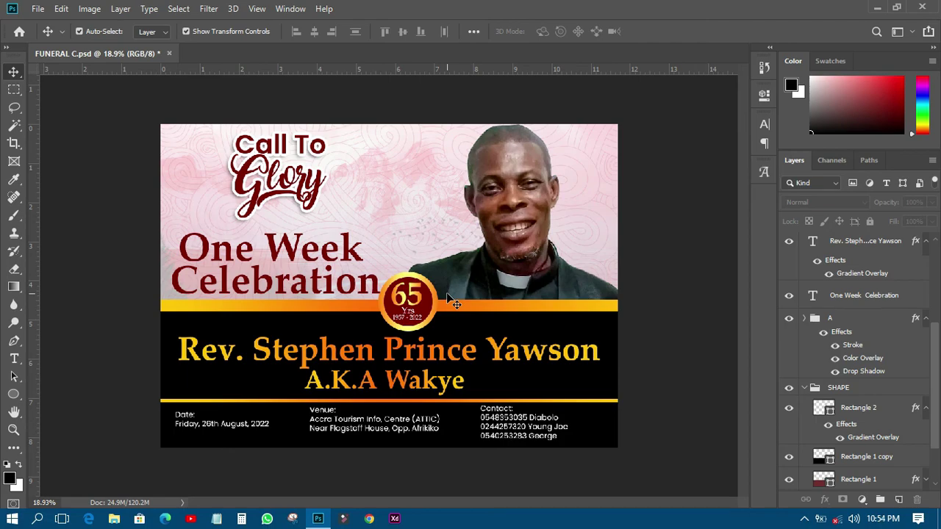
scroll(514, 414, up, 3)
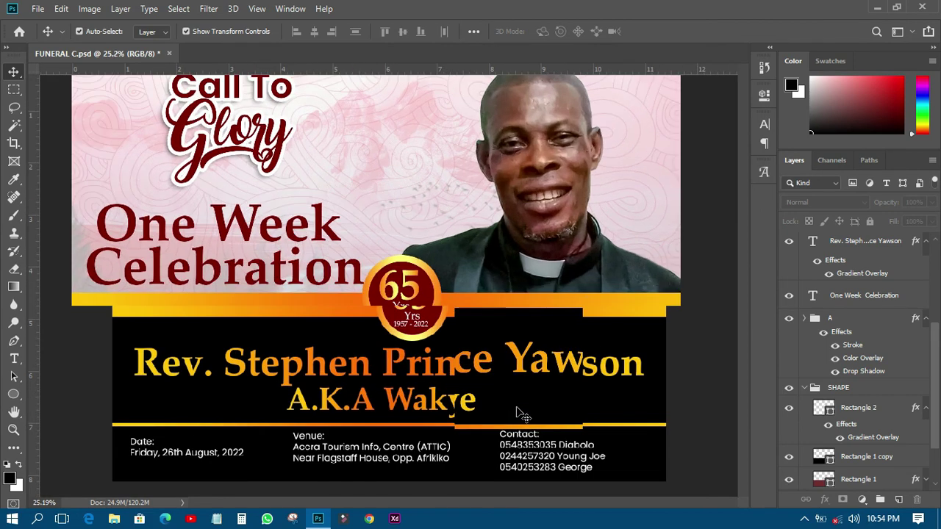
scroll(424, 405, down, 3)
scroll(425, 406, up, 3)
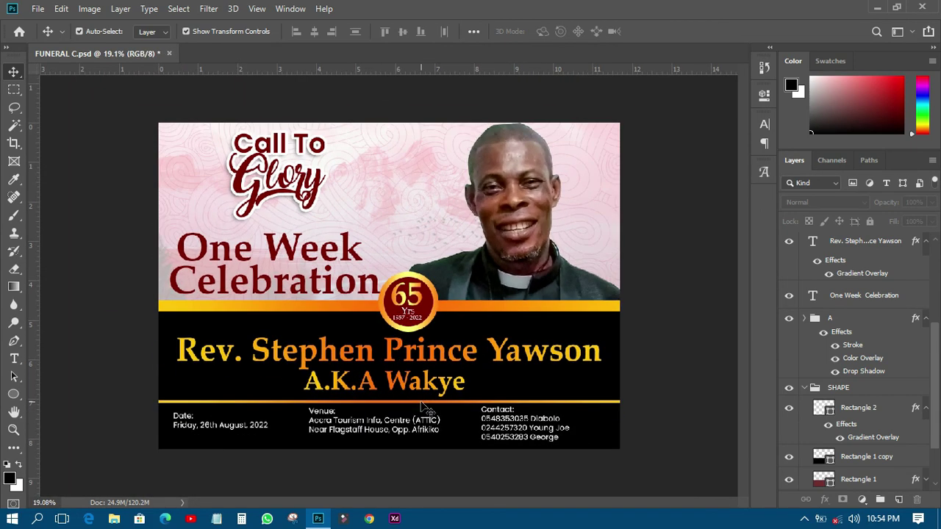
scroll(428, 412, down, 1)
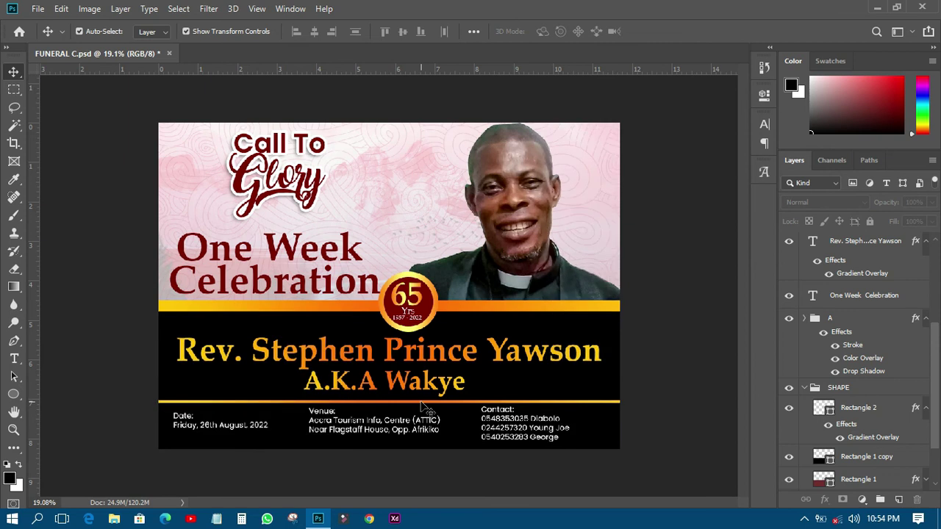